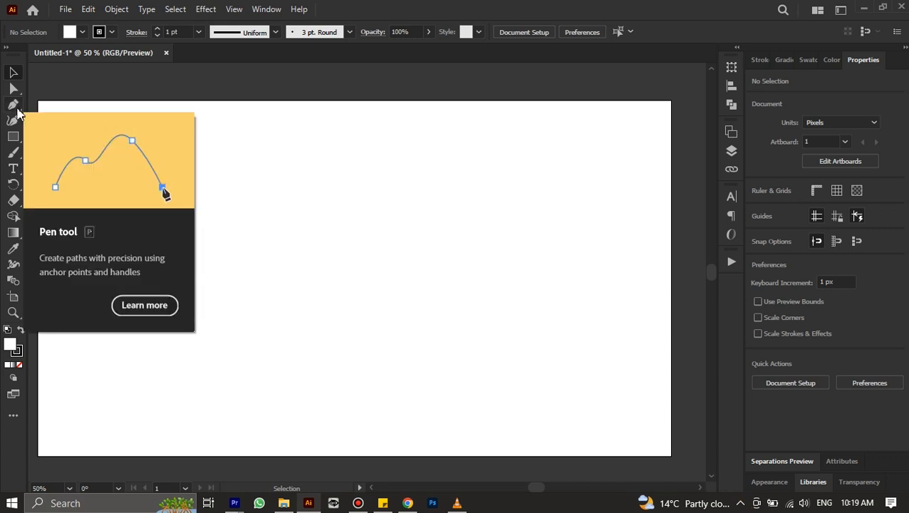
# Step: Draw a straight horizontal segment about 310 px long with the Pen tool
pyautogui.click(17, 111)
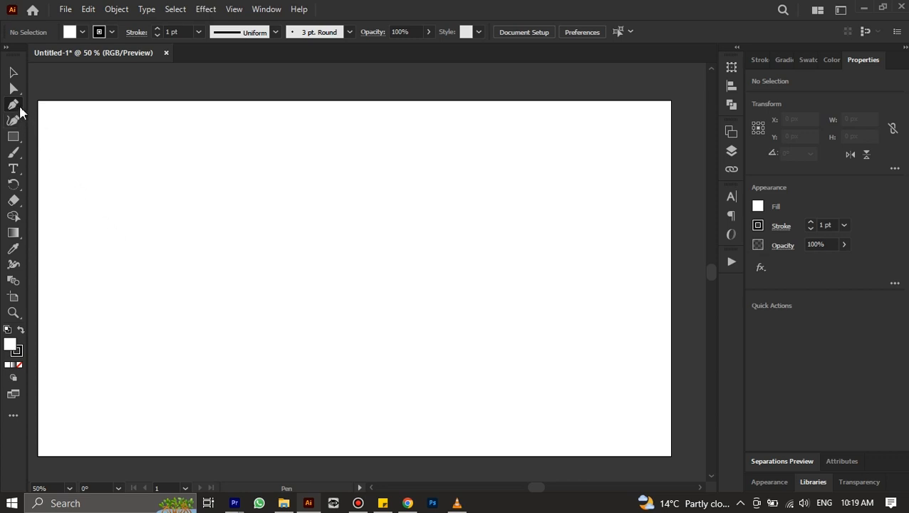
pyautogui.rightClick(19, 106)
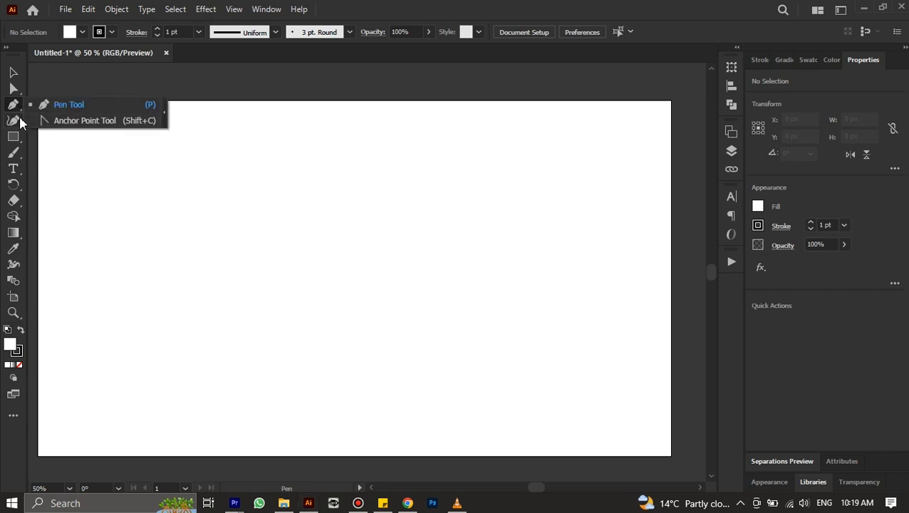
pyautogui.click(12, 107)
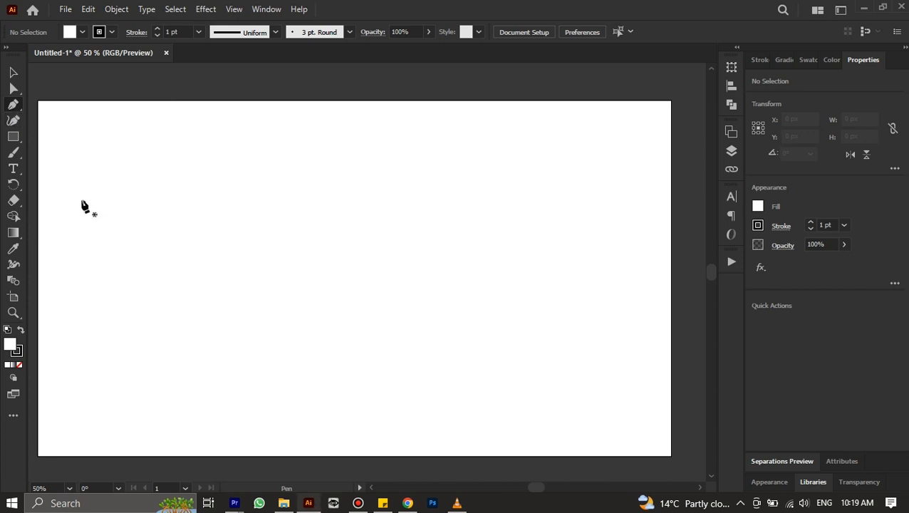
pyautogui.click(214, 268)
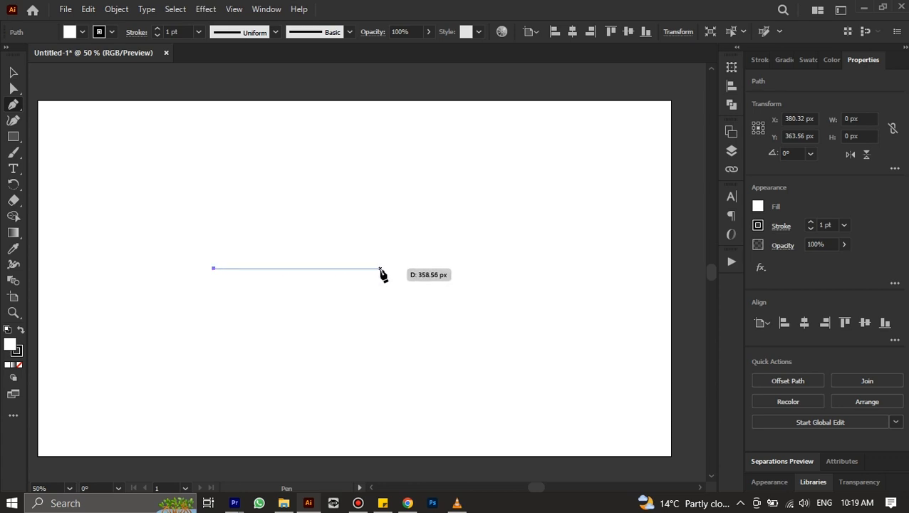
pyautogui.keyDown('alt'); pyautogui.scroll(3, 383, 275); pyautogui.keyUp('alt')
pyautogui.scroll(-1, 381, 274)
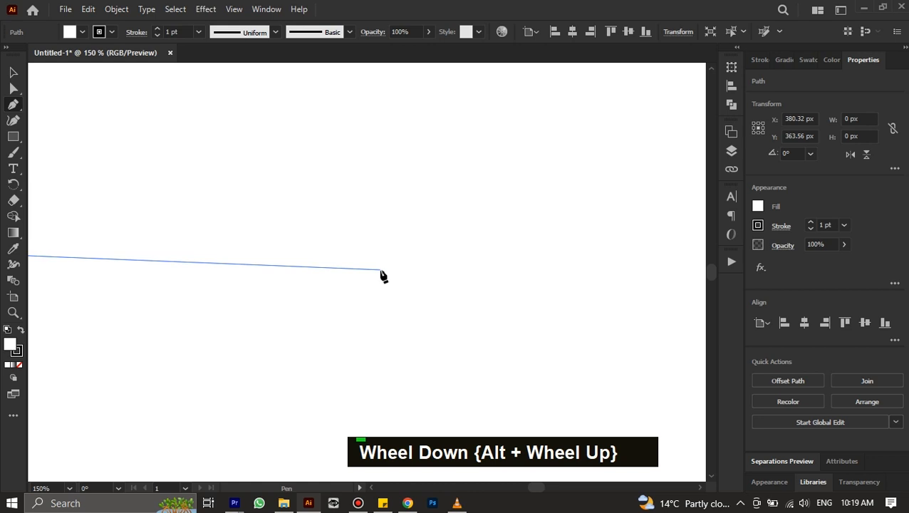
pyautogui.keyDown('alt'); pyautogui.scroll(-2, 341, 237); pyautogui.keyUp('alt')
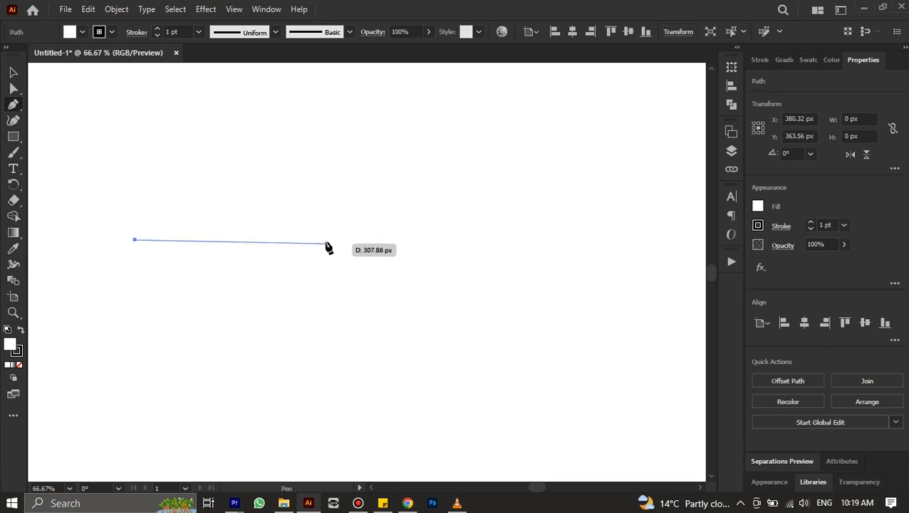
pyautogui.keyDown('alt'); pyautogui.scroll(-1, 327, 244); pyautogui.keyUp('alt')
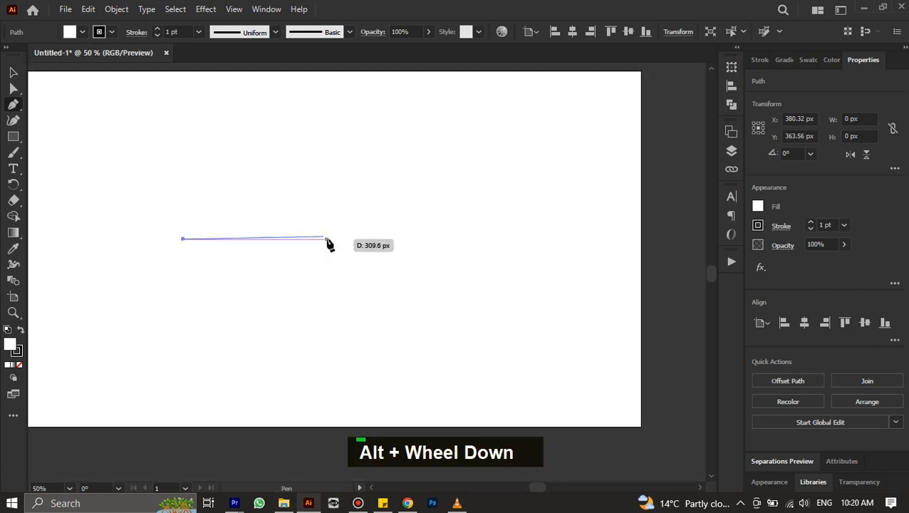
pyautogui.click(327, 239)
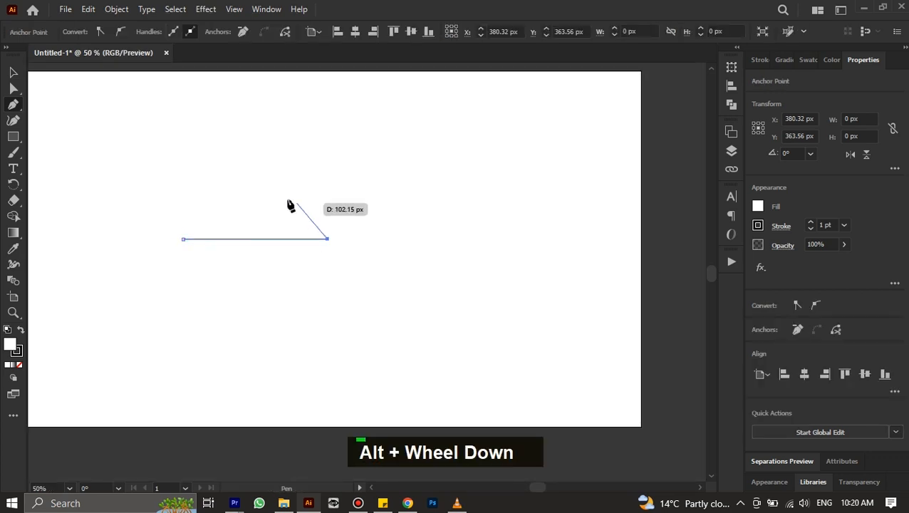
# Step: Add an anchor about 153 px above the segment's start and close the path into a right triangle
pyautogui.click(183, 169)
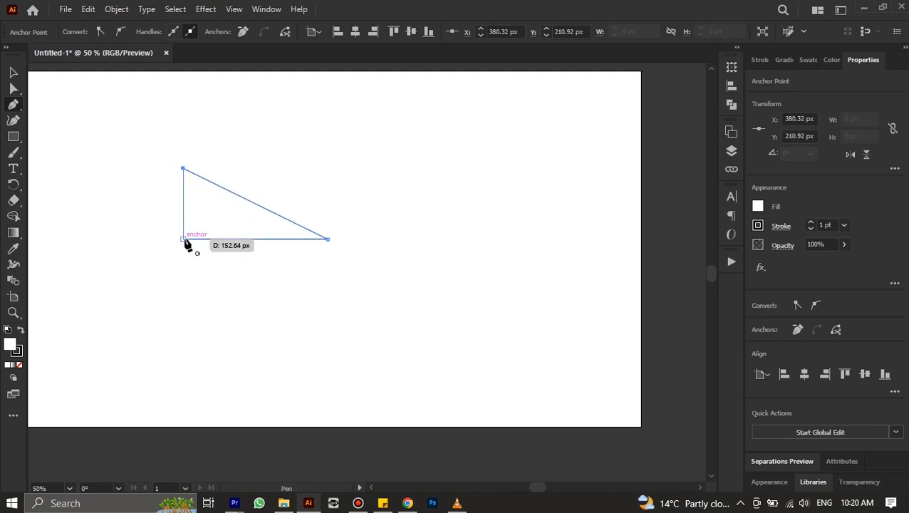
pyautogui.keyDown('alt'); pyautogui.scroll(3, 185, 243); pyautogui.keyUp('alt')
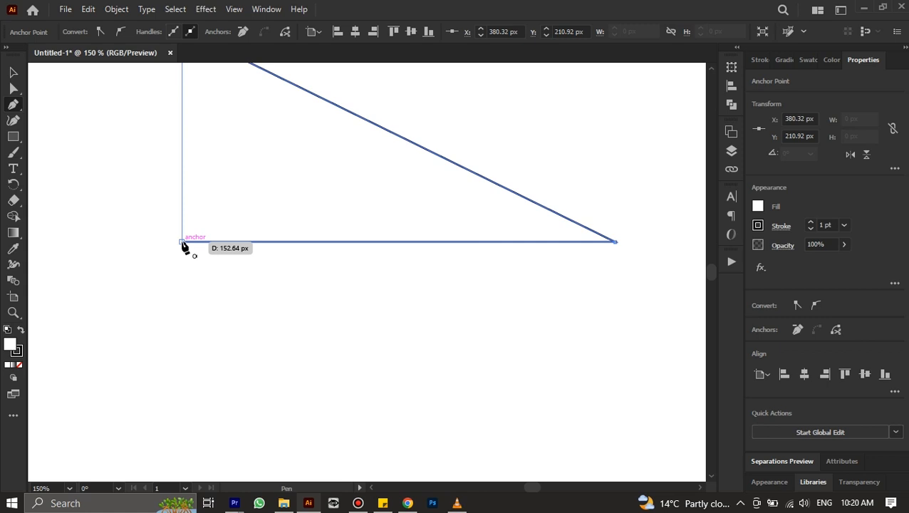
pyautogui.keyDown('alt'); pyautogui.scroll(-2, 184, 246); pyautogui.keyUp('alt')
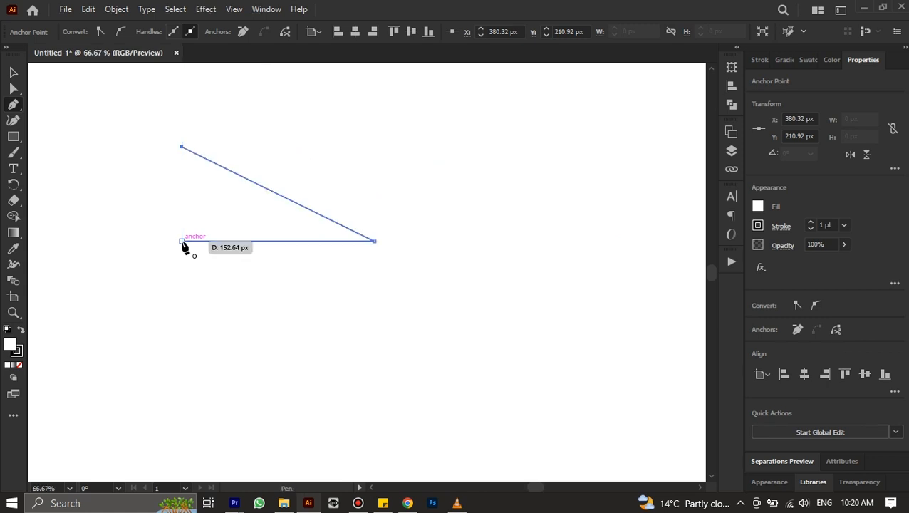
pyautogui.click(182, 241)
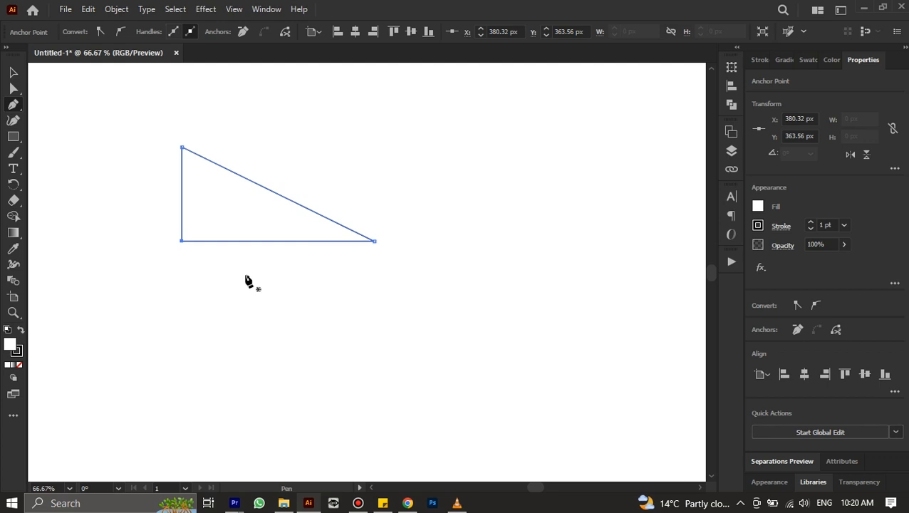
# Step: Select the whole triangle with the Selection tool and delete it
pyautogui.hotkey('ctrl', '9')
pyautogui.click(14, 73)
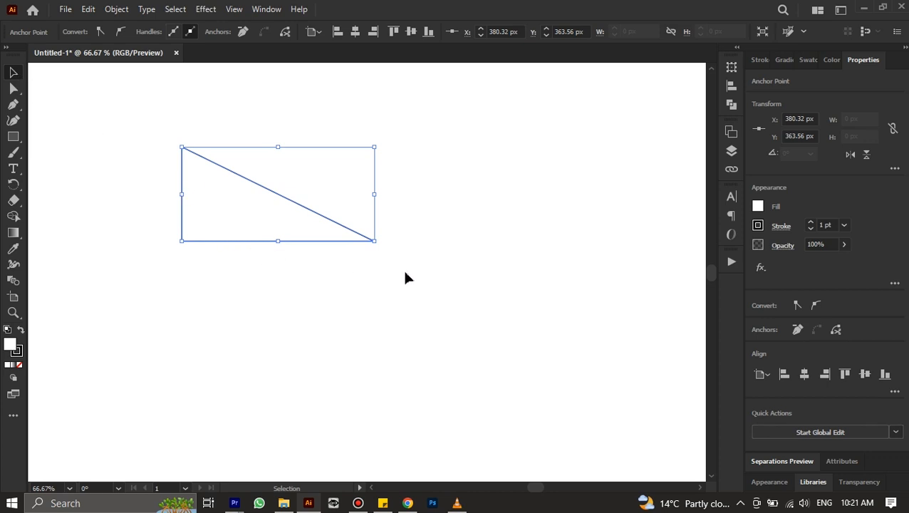
pyautogui.moveTo(395, 249); pyautogui.dragTo(148, 119)
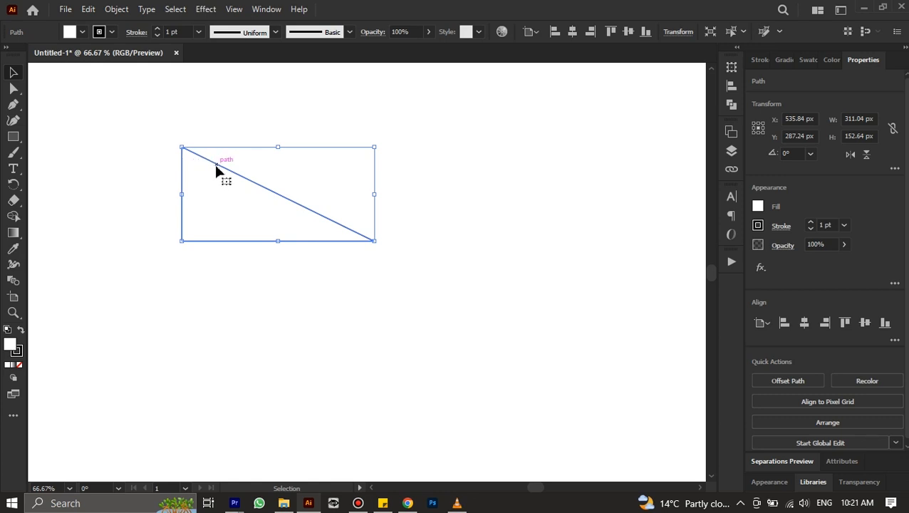
pyautogui.press('Delete')
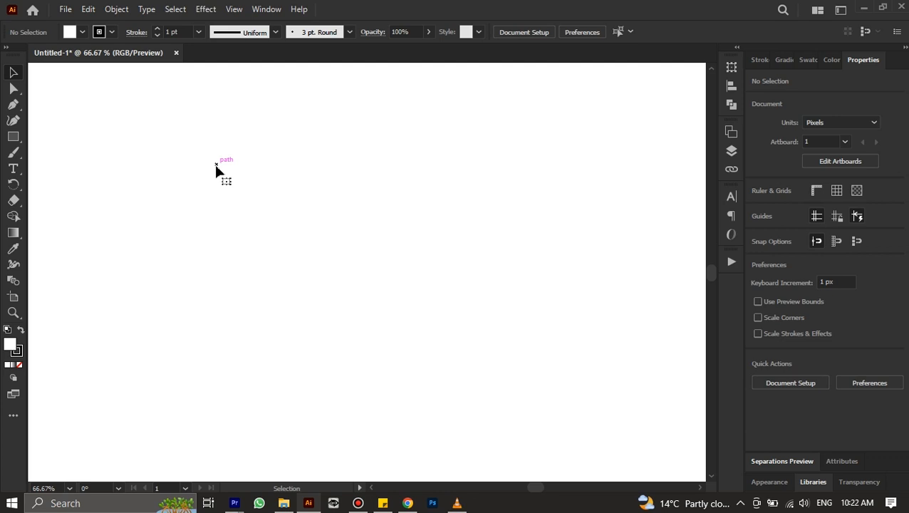
# Step: Draw a wavy open path with the Pen tool, adding three smooth anchors with pulled-out handles after the start point
pyautogui.click(14, 105)
pyautogui.click(233, 9)
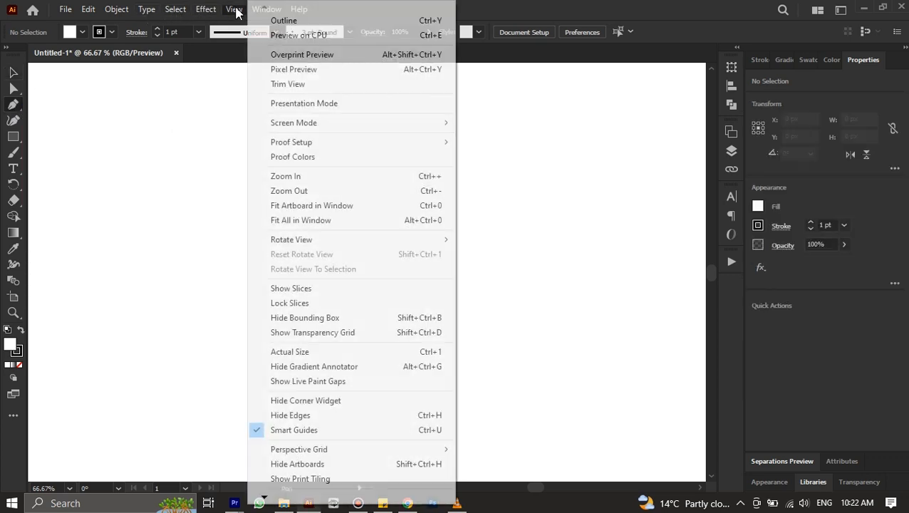
pyautogui.click(577, 7)
pyautogui.click(225, 174)
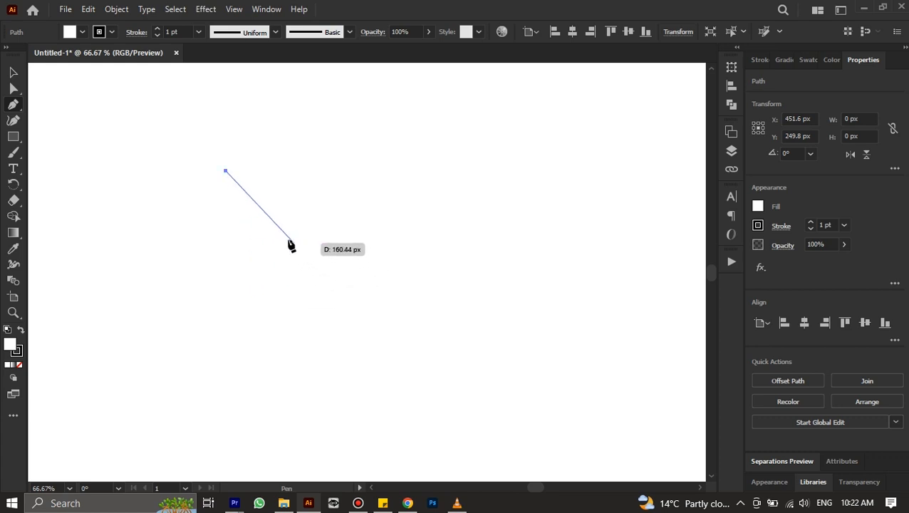
pyautogui.moveTo(288, 236); pyautogui.dragTo(268, 301)
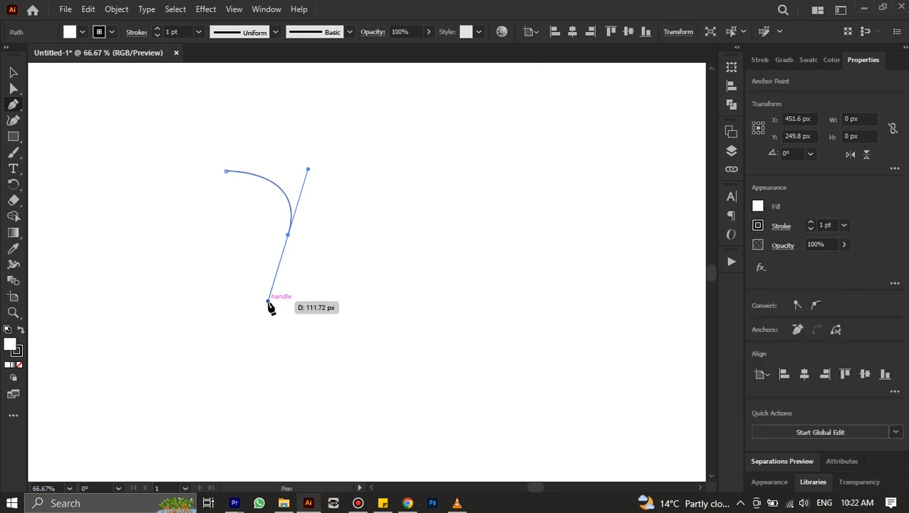
pyautogui.moveTo(309, 351); pyautogui.dragTo(349, 368)
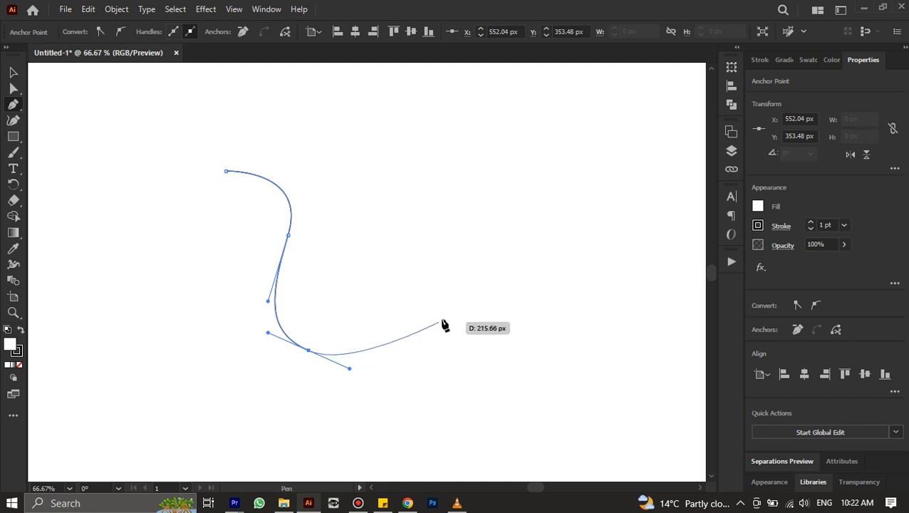
pyautogui.moveTo(463, 303); pyautogui.dragTo(489, 338)
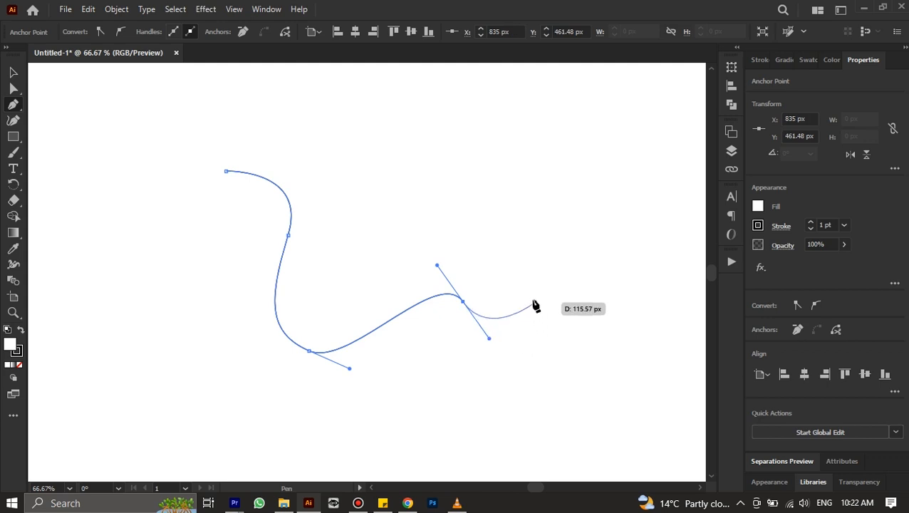
# Step: Undo the wavy path's three curved segments, keeping its start anchor
pyautogui.hotkey('ctrl', 'z')
pyautogui.hotkey('ctrl', 'z')
pyautogui.hotkey('ctrl', 'z')
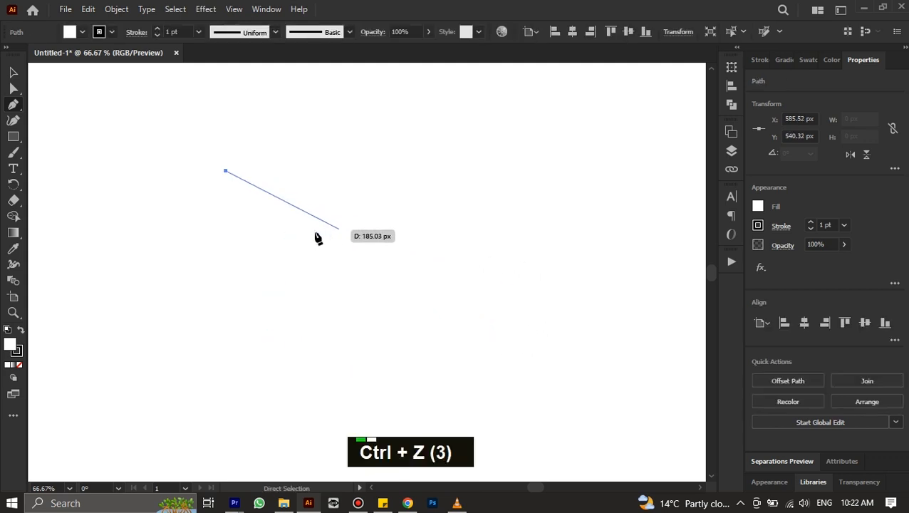
# Step: Try a sharply bulging curved segment with long handles from the start anchor, and undo the whole path
pyautogui.click(262, 229)
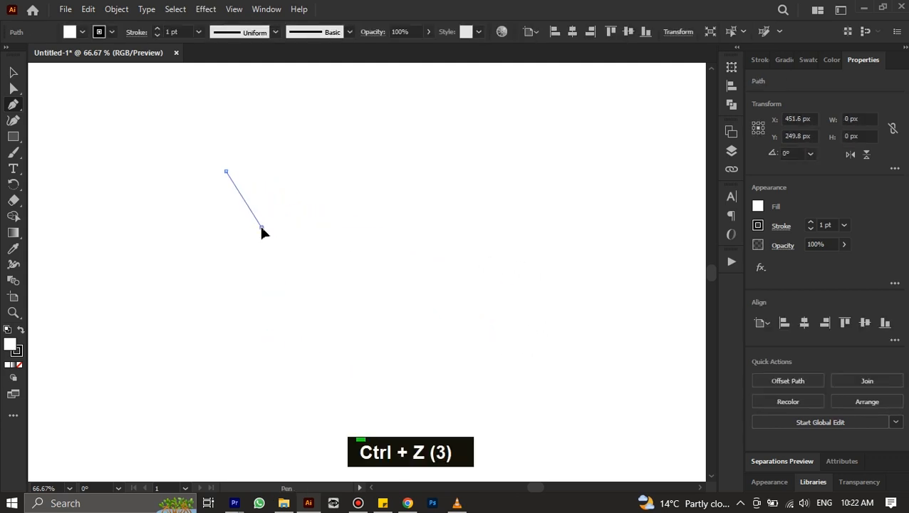
pyautogui.moveTo(262, 228); pyautogui.dragTo(421, 257)
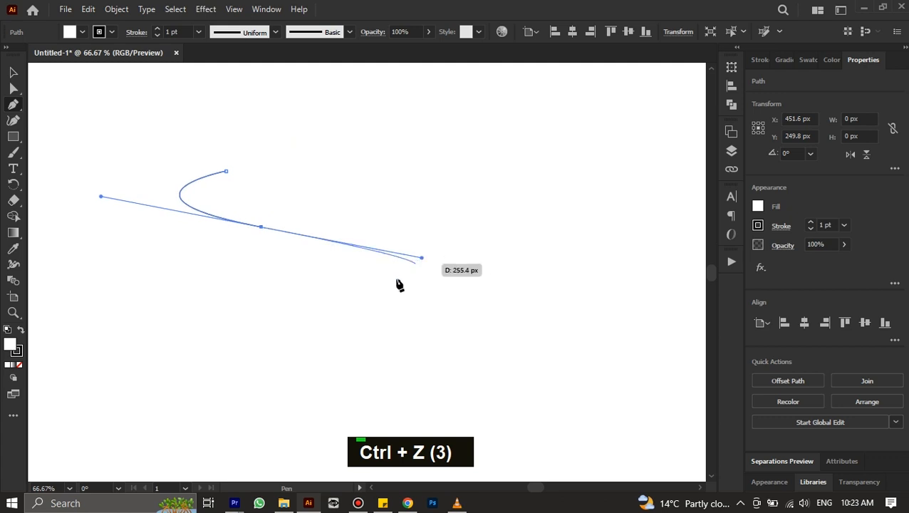
pyautogui.hotkey('ctrl', 'z')
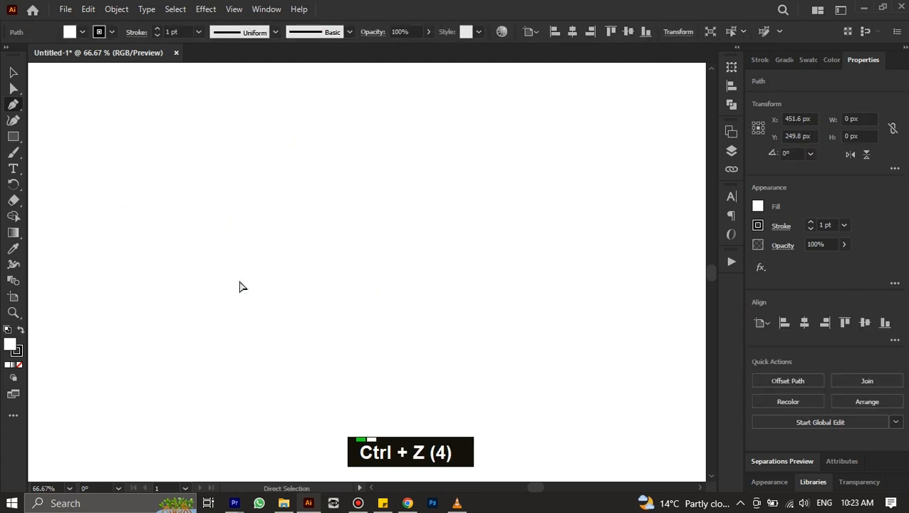
pyautogui.hotkey('ctrl', 'z')
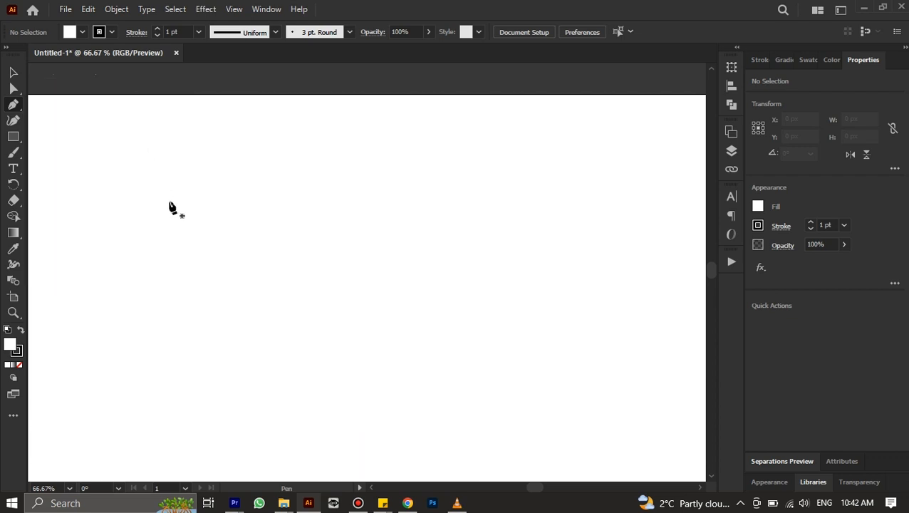
# Step: Draw a straight vertical segment about 245 px long and continue it with a curved segment ending about 135 px below
pyautogui.click(195, 155)
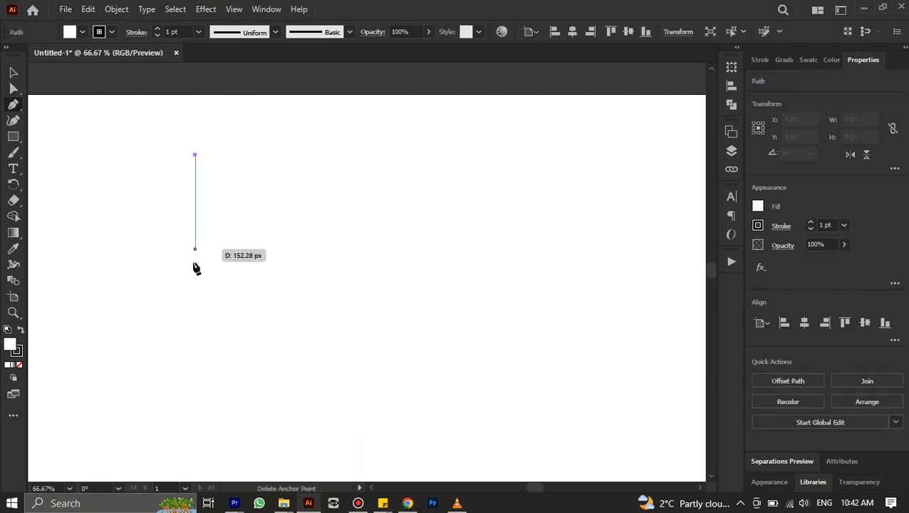
pyautogui.keyDown('shift'); pyautogui.click(196, 308); pyautogui.keyUp('shift')
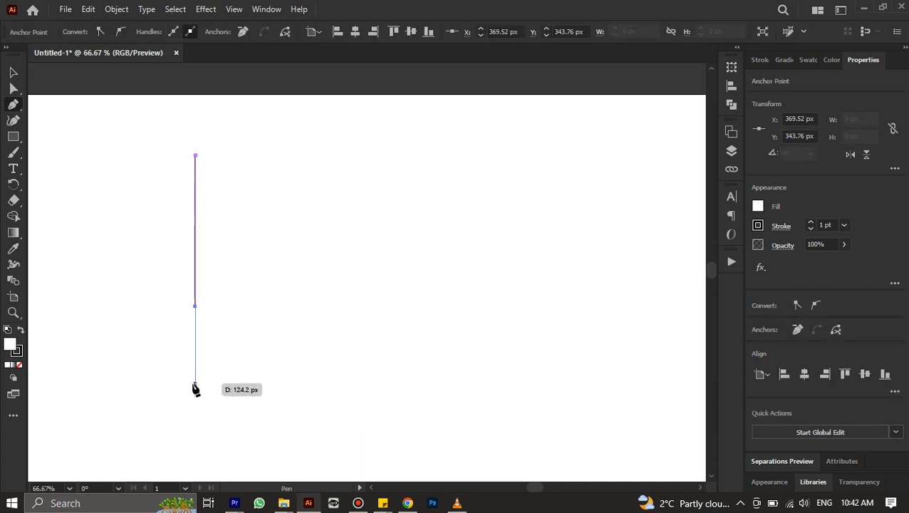
pyautogui.moveTo(195, 384); pyautogui.dragTo(235, 419)
pyautogui.press('ctrl')
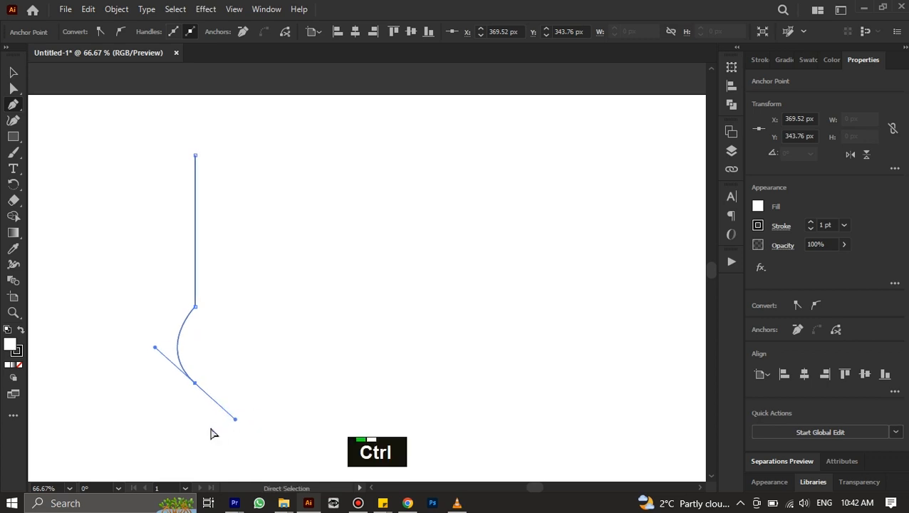
pyautogui.hotkey('ctrl', 'z')
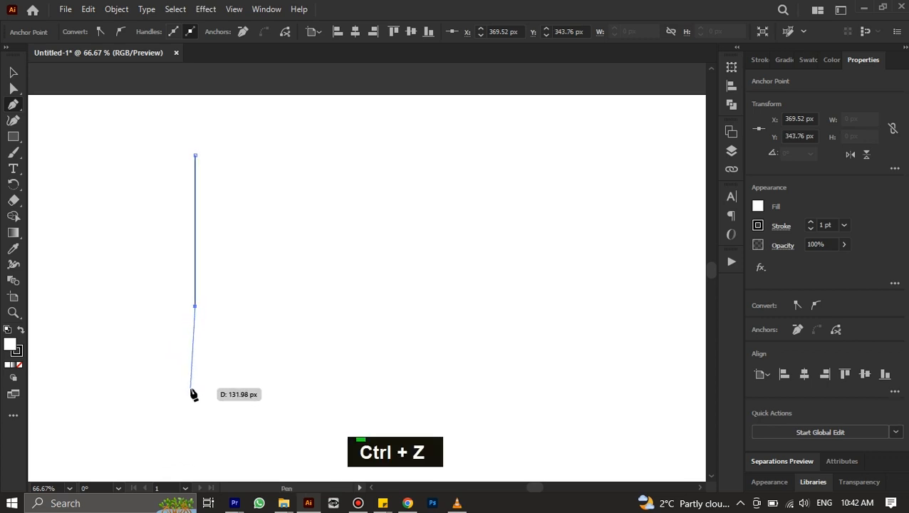
pyautogui.moveTo(195, 391); pyautogui.dragTo(278, 404)
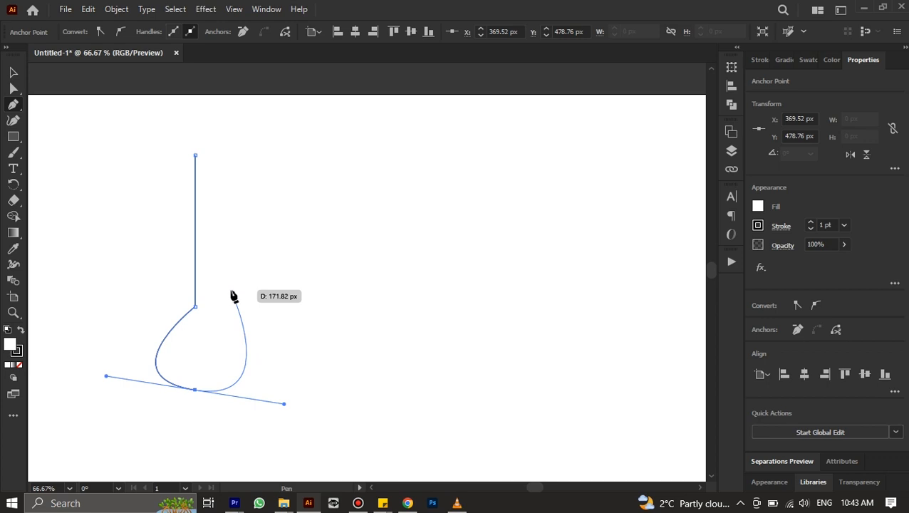
# Step: End the path and undo its curved and straight segments, keeping only the start anchor
pyautogui.press('Escape')
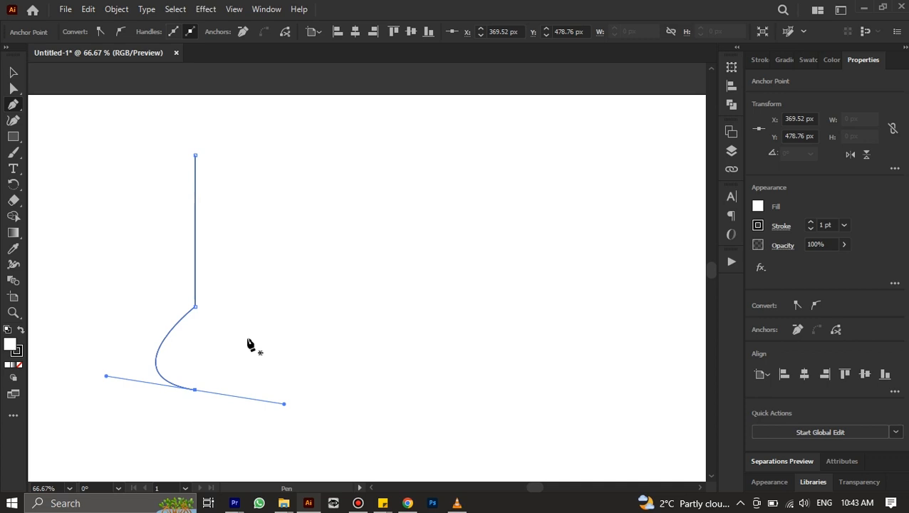
pyautogui.hotkey('ctrl', 'z')
pyautogui.hotkey('ctrl', 'z')
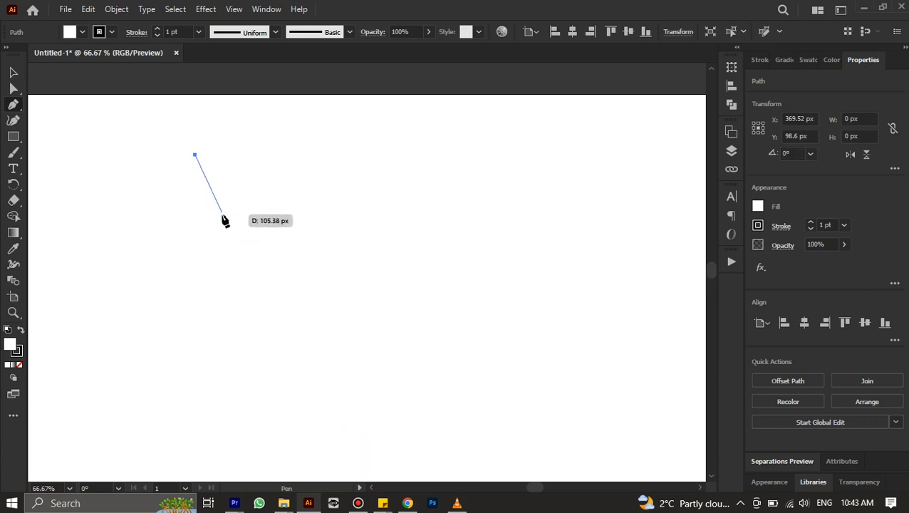
# Step: Draw a curved segment from the start anchor to a smooth anchor about 96 px across and 138 px down
pyautogui.moveTo(223, 214); pyautogui.dragTo(348, 233)
pyautogui.hotkey('ctrl', 'z')
pyautogui.hotkey('ctrl', 'z')
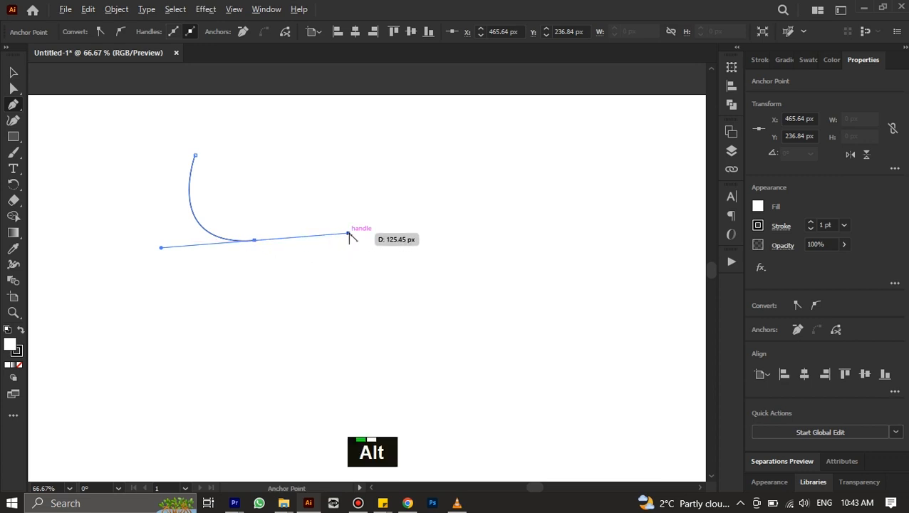
# Step: Try shortening the smooth anchor's outgoing handle, undo that, and continue the curve to a corner anchor at about X 540, Y 519 px
pyautogui.moveTo(344, 238); pyautogui.dragTo(260, 243)
pyautogui.hotkey('ctrl', 'z')
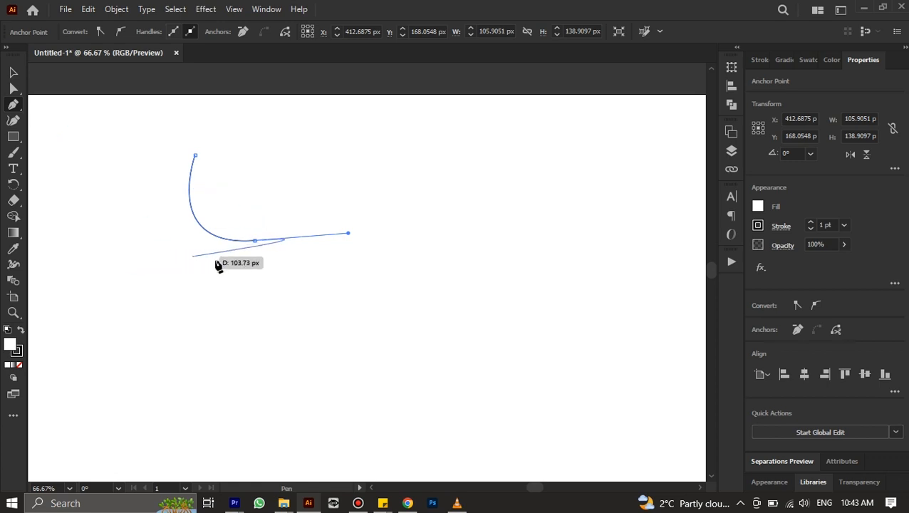
pyautogui.click(301, 415)
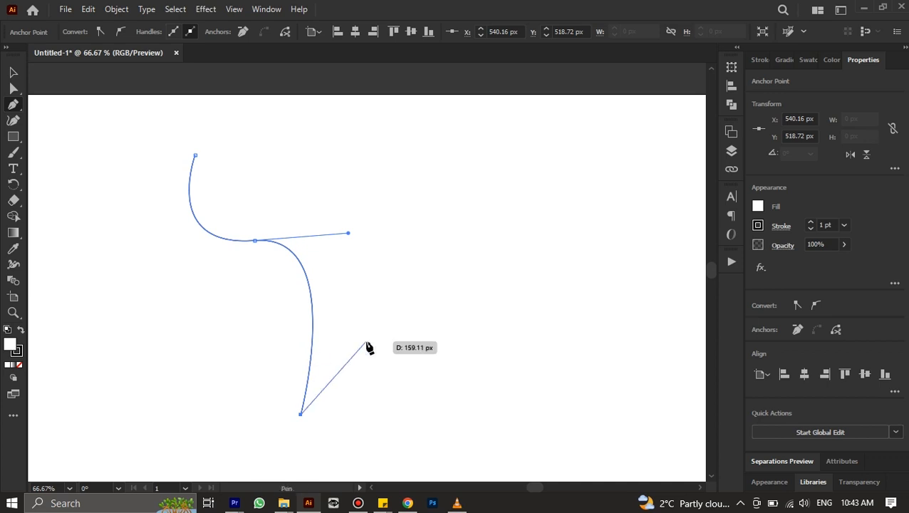
# Step: Undo the last corner anchor and swing the smooth anchor's outgoing handle to its opposite side with the Anchor Point tool
pyautogui.hotkey('ctrl', 'z')
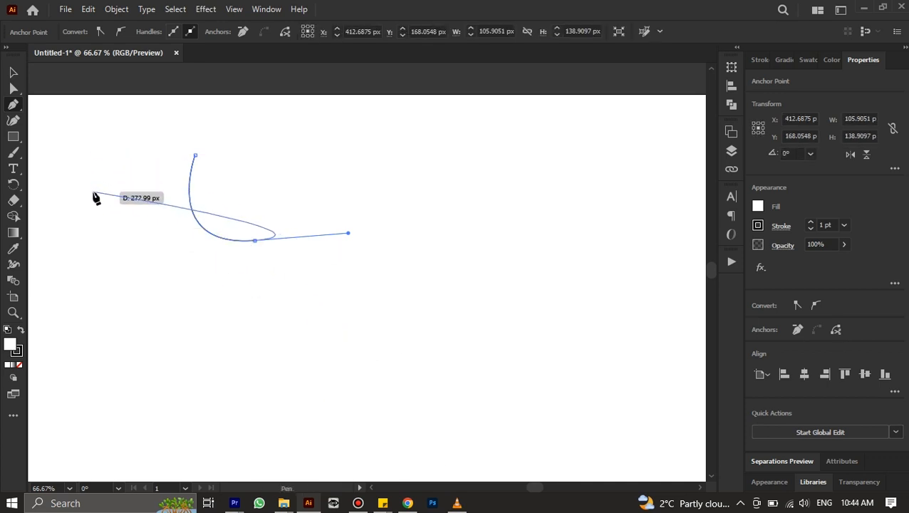
pyautogui.moveTo(13, 104); pyautogui.dragTo(49, 126)
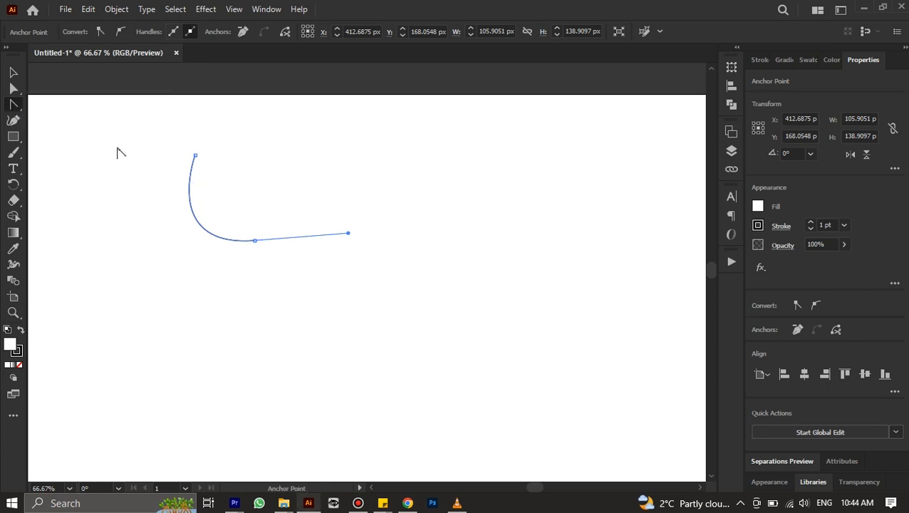
pyautogui.moveTo(348, 233); pyautogui.dragTo(161, 247)
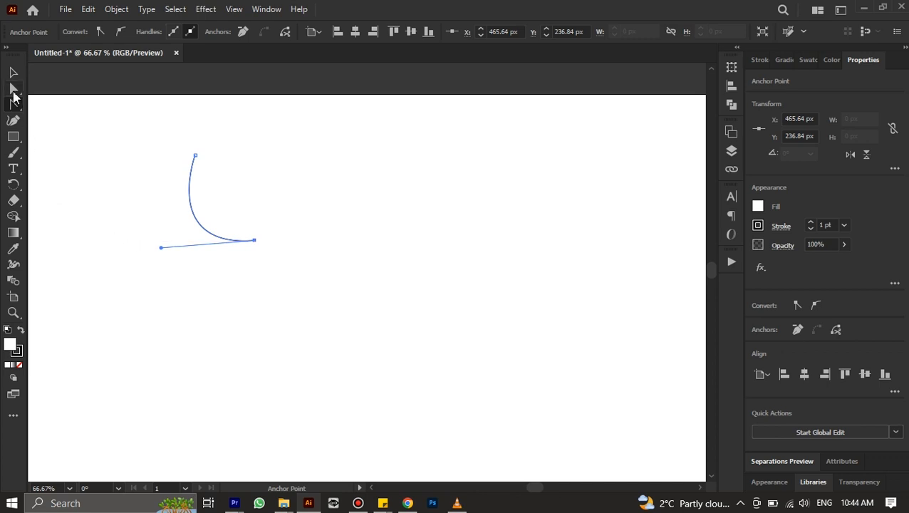
# Step: Undo the handle reversal and delete the remaining curved path from the artboard
pyautogui.hotkey('ctrl', 'z')
pyautogui.hotkey('ctrl', 'z')
pyautogui.hotkey('ctrl', 'shift', 'z')
pyautogui.click(13, 72)
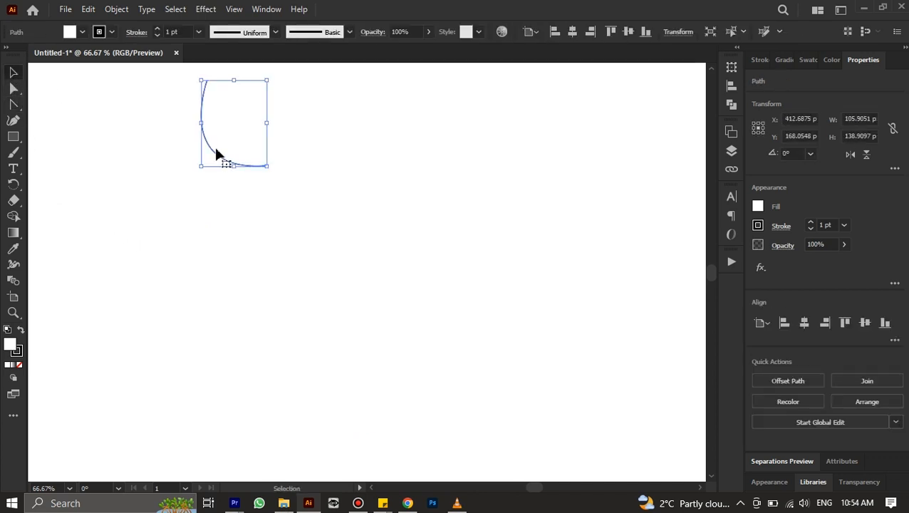
pyautogui.press('Delete')
# Step: Draw a closed teardrop about 192 px wide and 211 px high, with a pointed top anchor and a smooth bottom anchor
pyautogui.press('p')
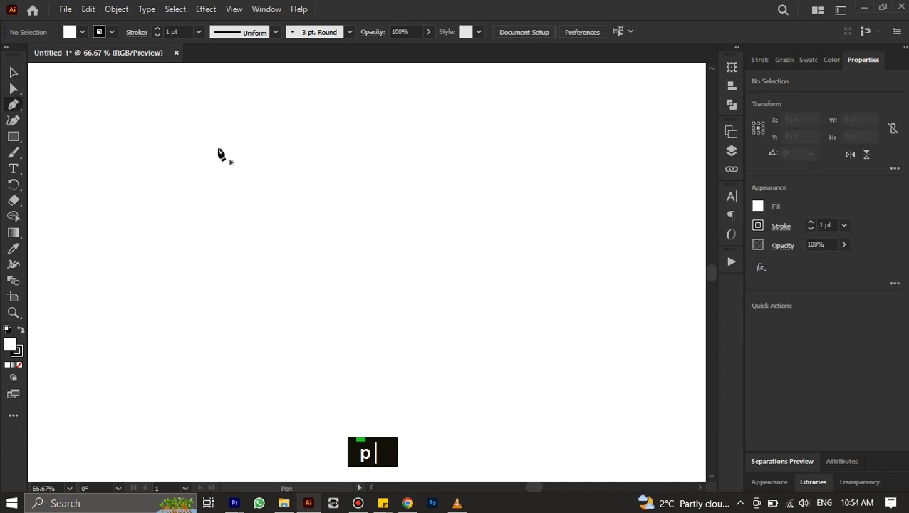
pyautogui.click(254, 142)
pyautogui.keyDown('shift'); pyautogui.click(254, 273); pyautogui.keyUp('shift')
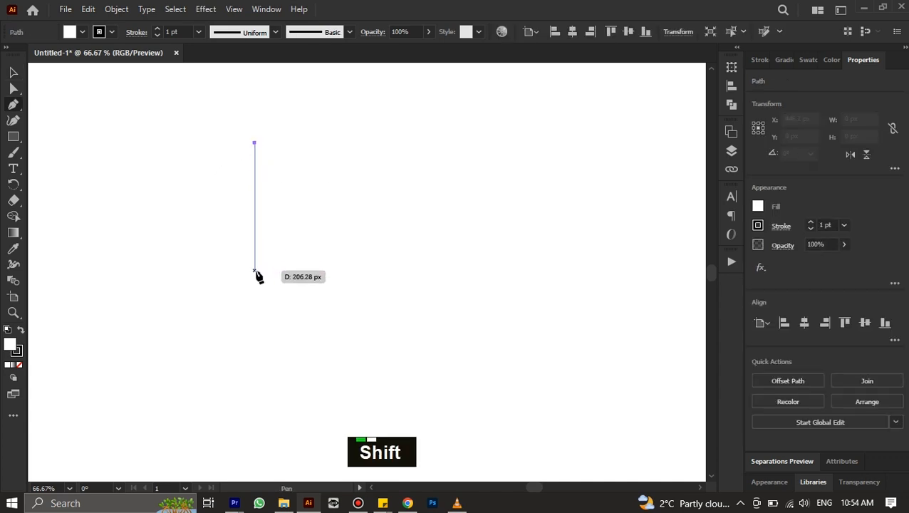
pyautogui.moveTo(255, 274); pyautogui.dragTo(390, 278)
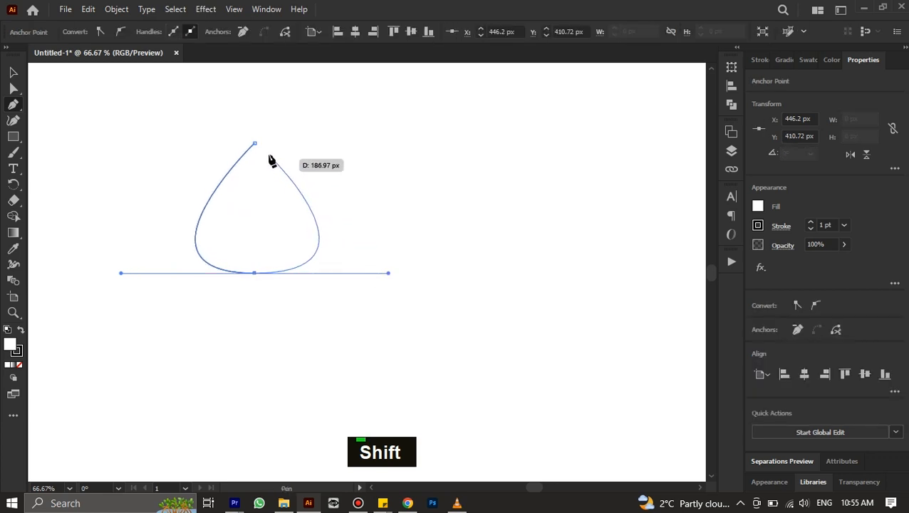
pyautogui.click(255, 143)
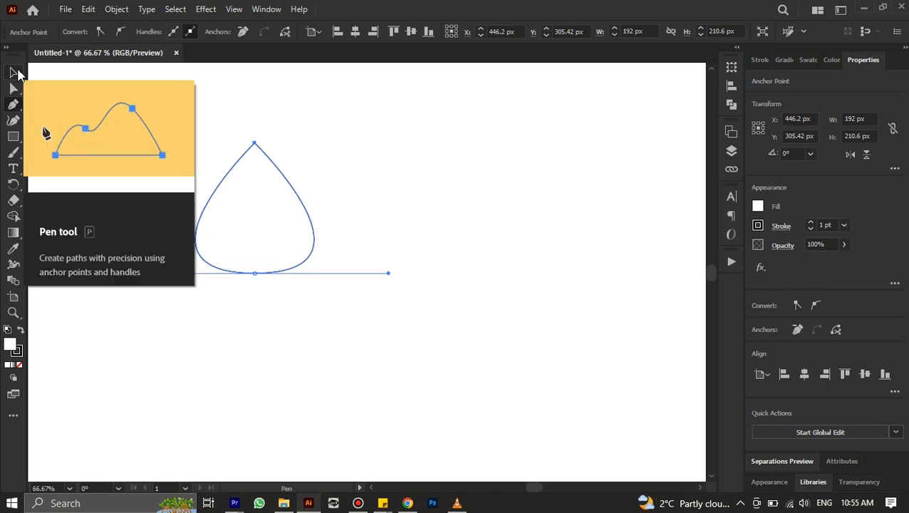
# Step: Start a knife outline with a horizontal segment about 42 px long and a curved blade segment ending near X 853, Y 231 px
pyautogui.keyDown('alt'); pyautogui.scroll(-1, 280, 188); pyautogui.keyUp('alt')
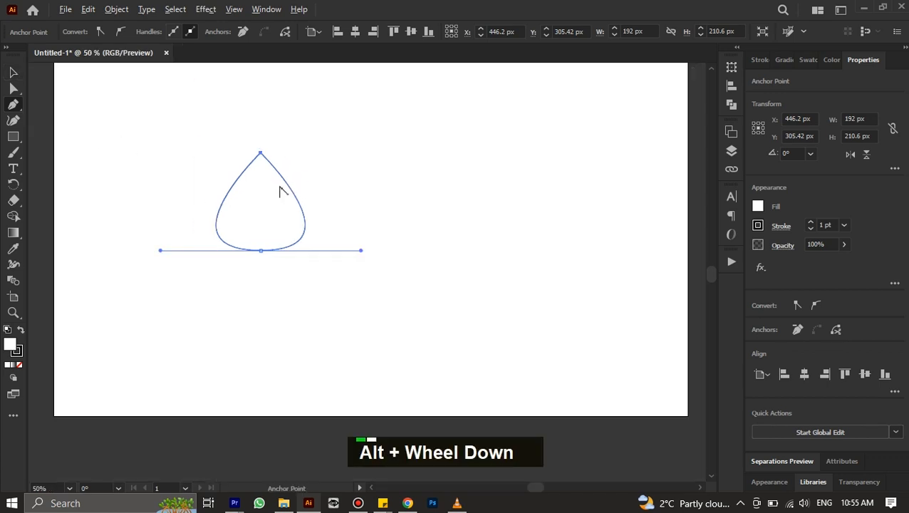
pyautogui.keyDown('ctrl'); pyautogui.scroll(-3, 282, 193); pyautogui.keyUp('ctrl')
pyautogui.scroll(1, 331, 186)
pyautogui.keyDown('alt'); pyautogui.scroll(2, 335, 187); pyautogui.keyUp('alt')
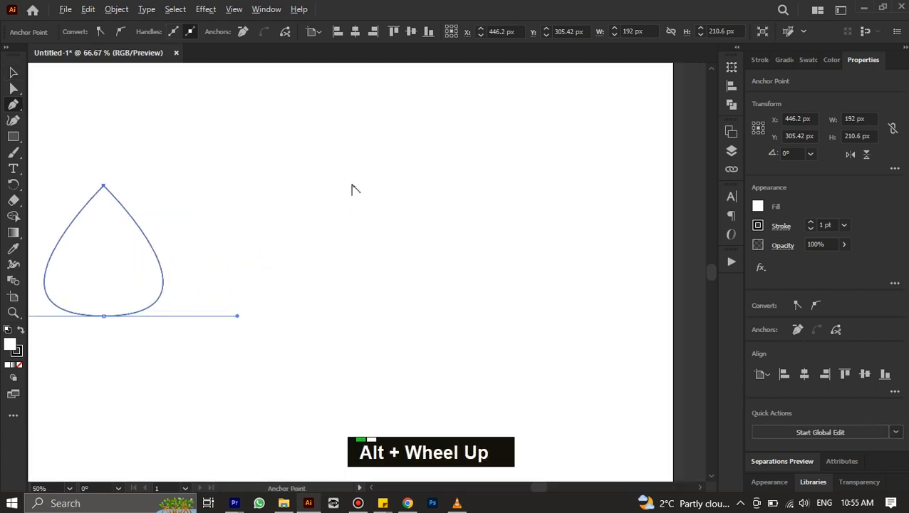
pyautogui.keyDown('shift'); pyautogui.click(531, 229); pyautogui.keyUp('shift')
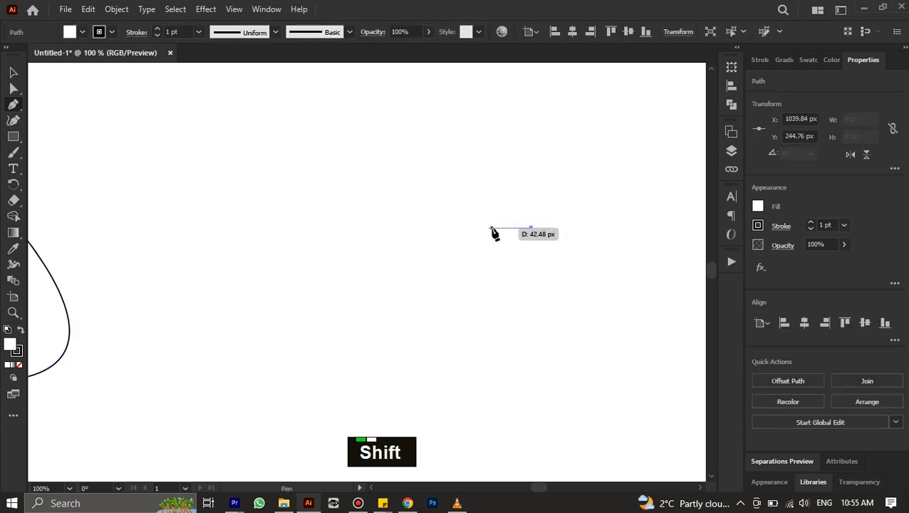
pyautogui.keyDown('shift'); pyautogui.click(492, 229); pyautogui.keyUp('shift')
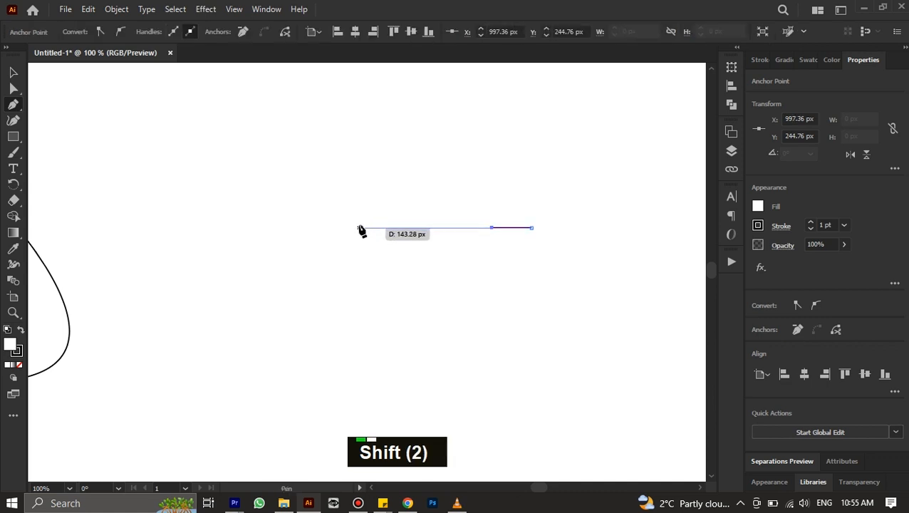
pyautogui.moveTo(358, 216); pyautogui.dragTo(301, 158)
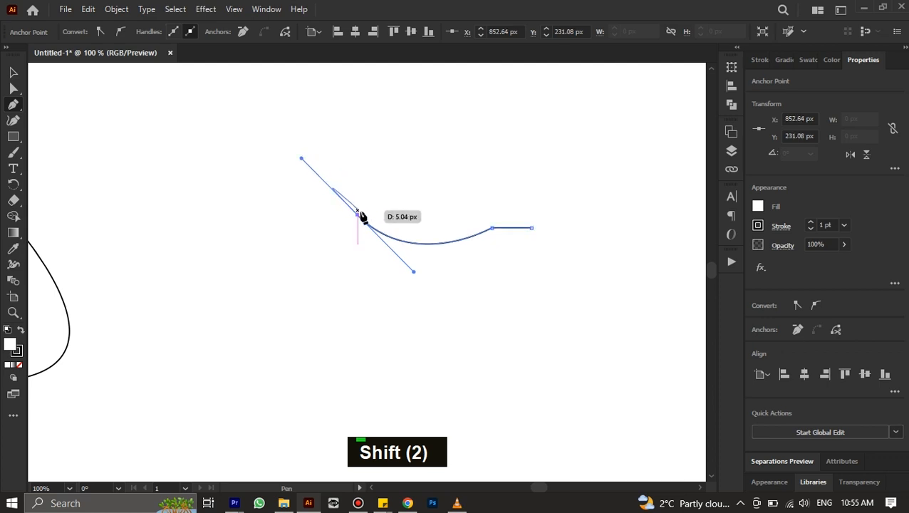
# Step: Close the knife outline with a long straight top edge from the tip and a short vertical edge at the handle's end
pyautogui.moveTo(358, 216); pyautogui.dragTo(535, 223)
pyautogui.hotkey('ctrl', 'z')
pyautogui.scroll(3, 521, 233)
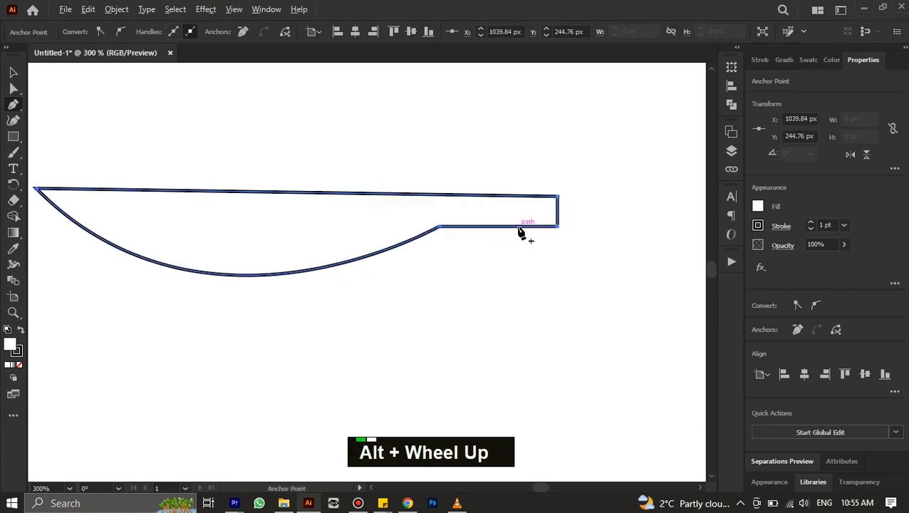
pyautogui.hscroll(-2, 522, 233)
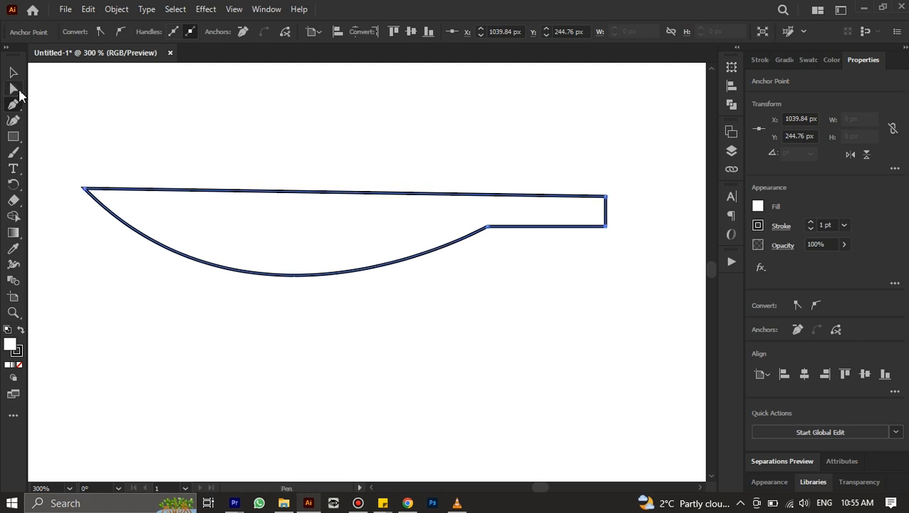
# Step: Raise the knife's tip anchor slightly, then try moving the handle's lower end corner down and undo that move
pyautogui.click(18, 90)
pyautogui.moveTo(85, 190)
pyautogui.mouseDown()
pyautogui.moveTo(84, 211)
pyautogui.moveTo(85, 188)
pyautogui.mouseUp()
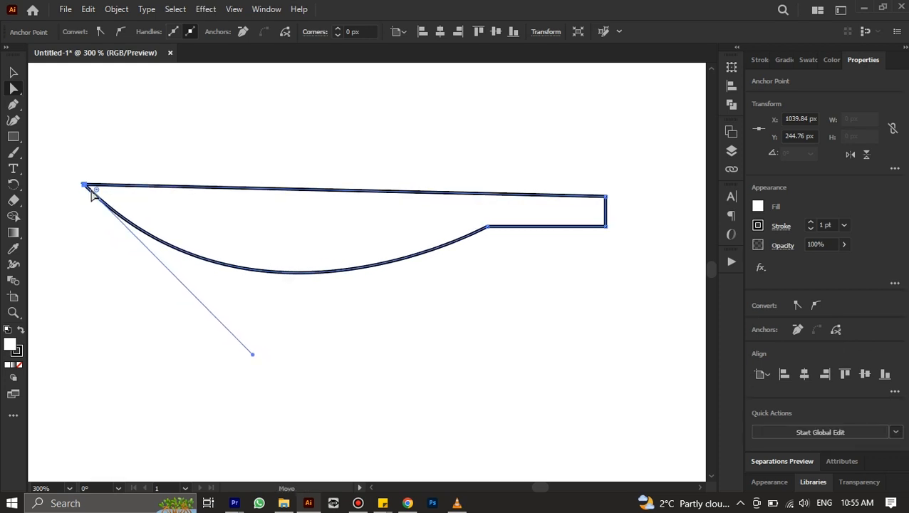
pyautogui.moveTo(602, 231); pyautogui.dragTo(603, 260)
pyautogui.hotkey('ctrl', 'z')
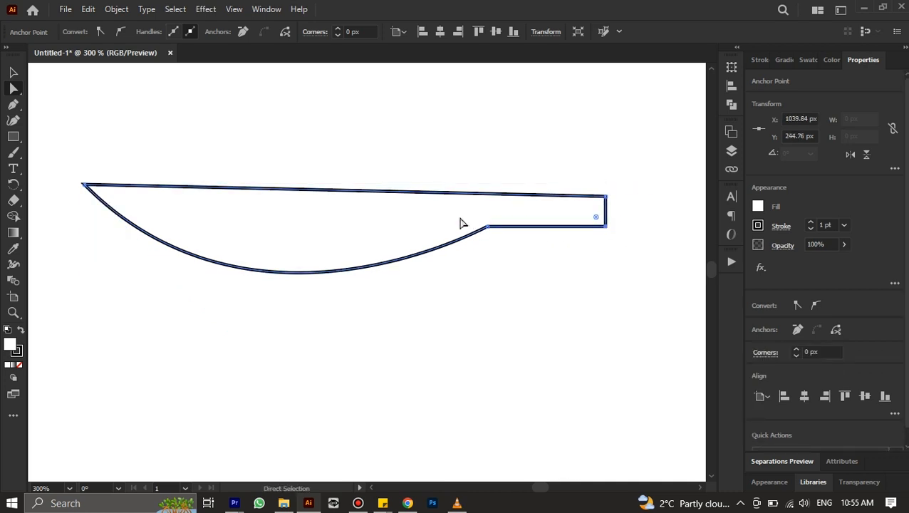
pyautogui.click(13, 72)
pyautogui.keyDown('alt'); pyautogui.scroll(-3, 61, 121); pyautogui.keyUp('alt')
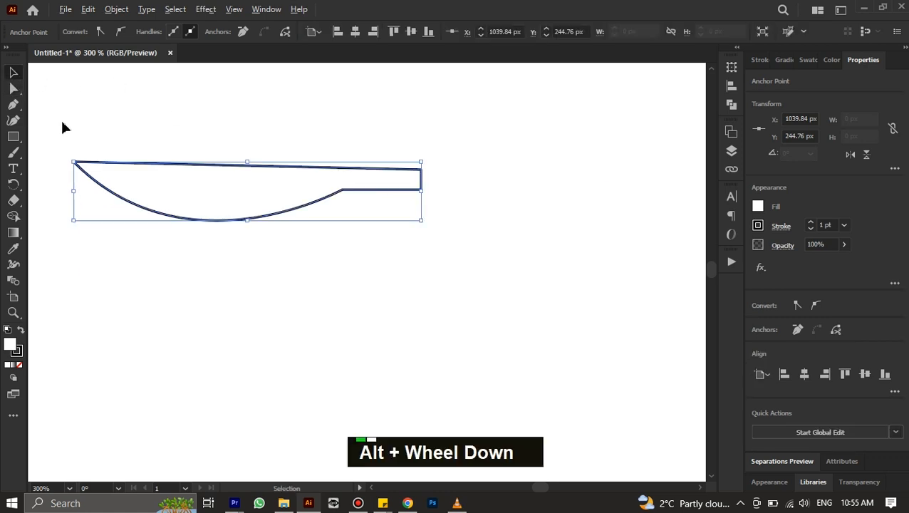
pyautogui.keyDown('ctrl'); pyautogui.scroll(5, 130, 148); pyautogui.keyUp('ctrl')
pyautogui.scroll(2, 150, 153)
pyautogui.moveTo(304, 182); pyautogui.dragTo(480, 146)
pyautogui.moveTo(162, 213); pyautogui.dragTo(499, 205)
pyautogui.scroll(3, 243, 182)
pyautogui.keyDown('ctrl'); pyautogui.scroll(5, 285, 248); pyautogui.keyUp('ctrl')
pyautogui.keyDown('alt'); pyautogui.scroll(-4, 288, 256); pyautogui.keyUp('alt')
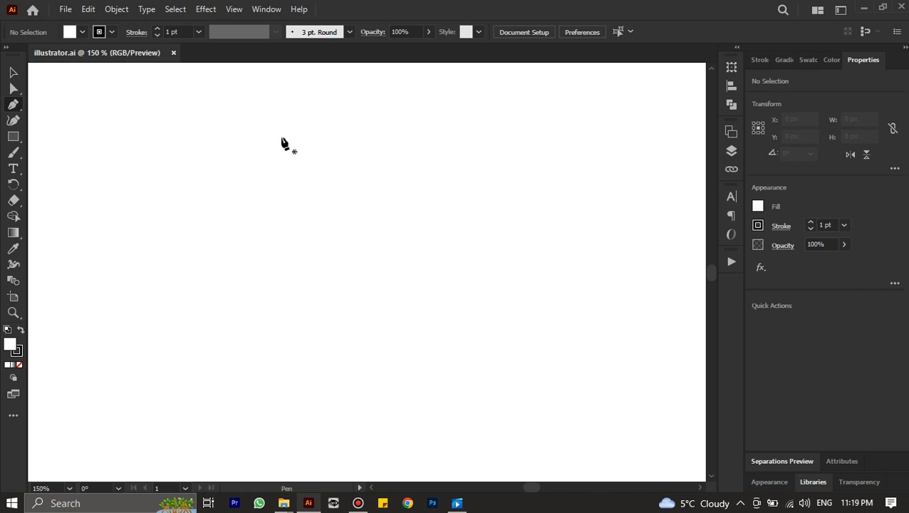
pyautogui.click(321, 191)
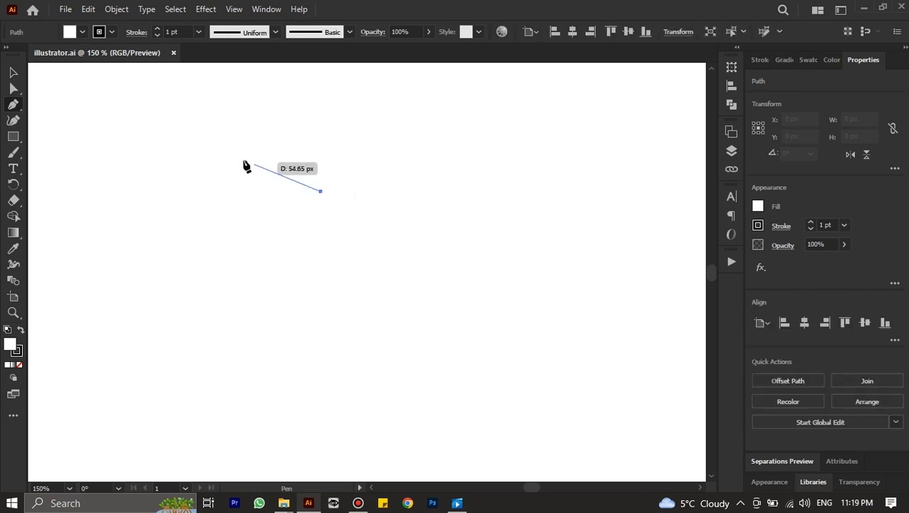
pyautogui.moveTo(233, 151); pyautogui.dragTo(179, 177)
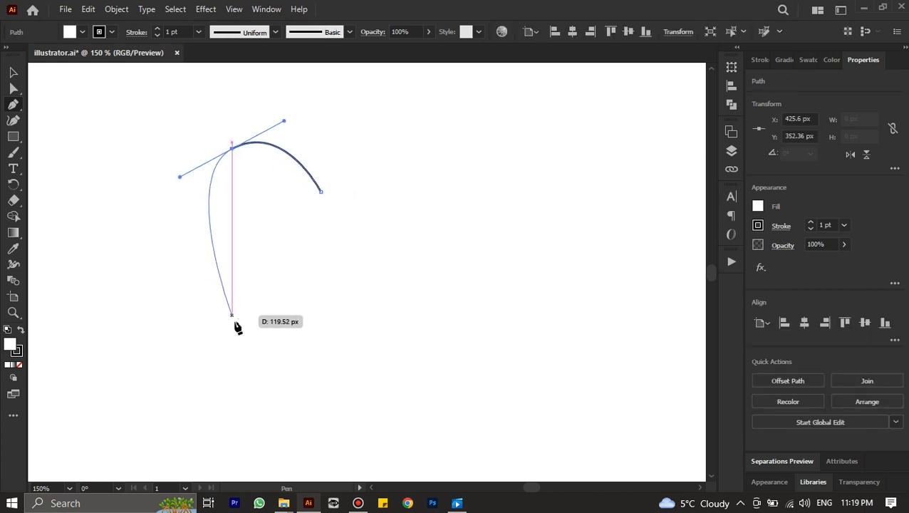
pyautogui.moveTo(317, 347); pyautogui.dragTo(294, 361)
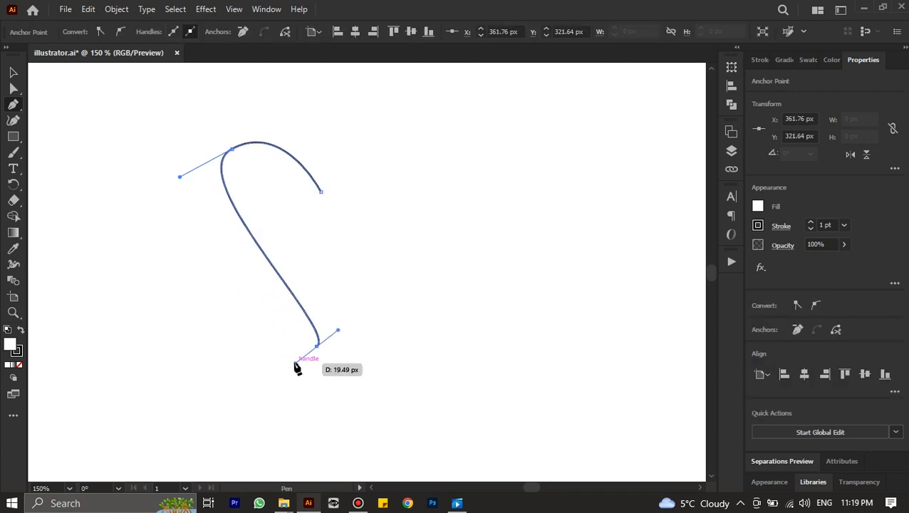
pyautogui.hotkey('ctrl', 'z')
pyautogui.hotkey('ctrl', 'z')
pyautogui.hotkey('ctrl', 'z')
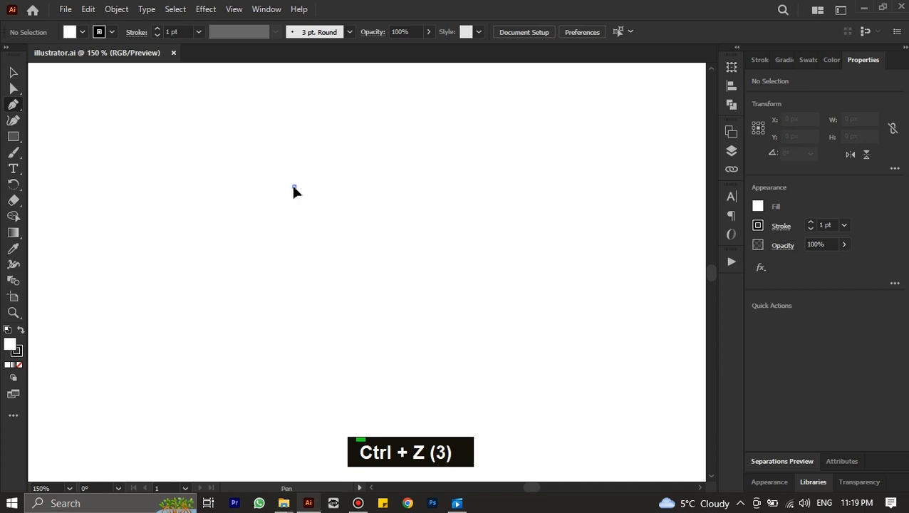
# Step: Draw a closed heart with corner anchors at the top notch and bottom tip and a smooth anchor on each side
pyautogui.moveTo(293, 185); pyautogui.dragTo(145, 203)
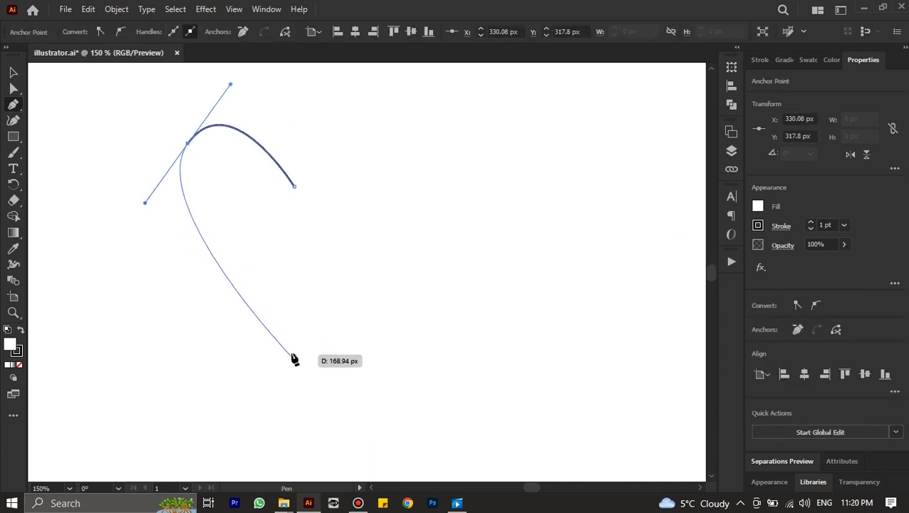
pyautogui.click(283, 317)
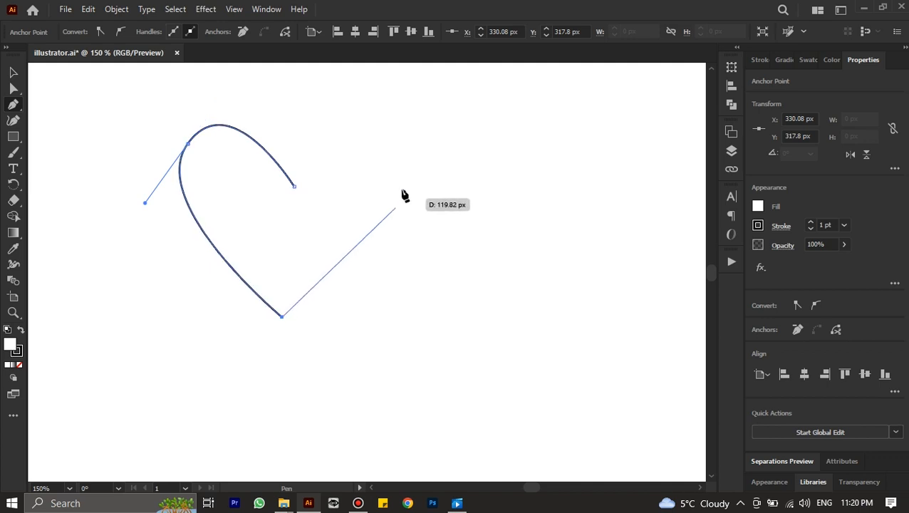
pyautogui.moveTo(382, 157); pyautogui.dragTo(344, 113)
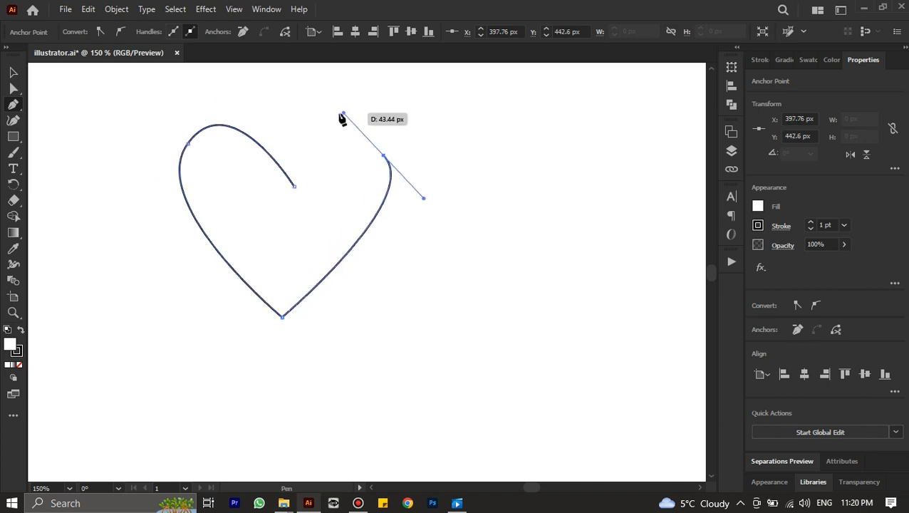
pyautogui.click(293, 184)
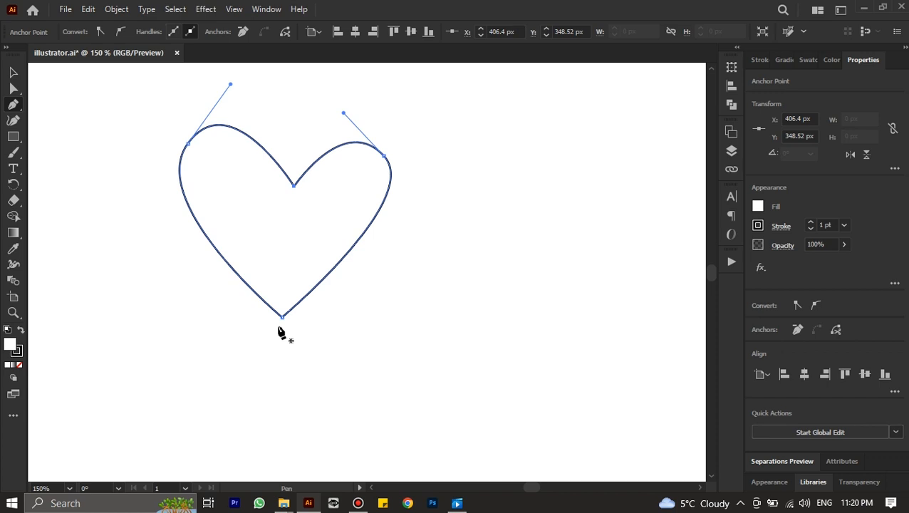
# Step: Undo every segment and anchor of the heart until the artboard is empty
pyautogui.hotkey('ctrl', 'z')
pyautogui.hotkey('ctrl', 'z')
pyautogui.hotkey('ctrl', 'z')
pyautogui.hotkey('ctrl', 'z')
pyautogui.hotkey('ctrl', 'z')
pyautogui.hotkey('ctrl', 'z')
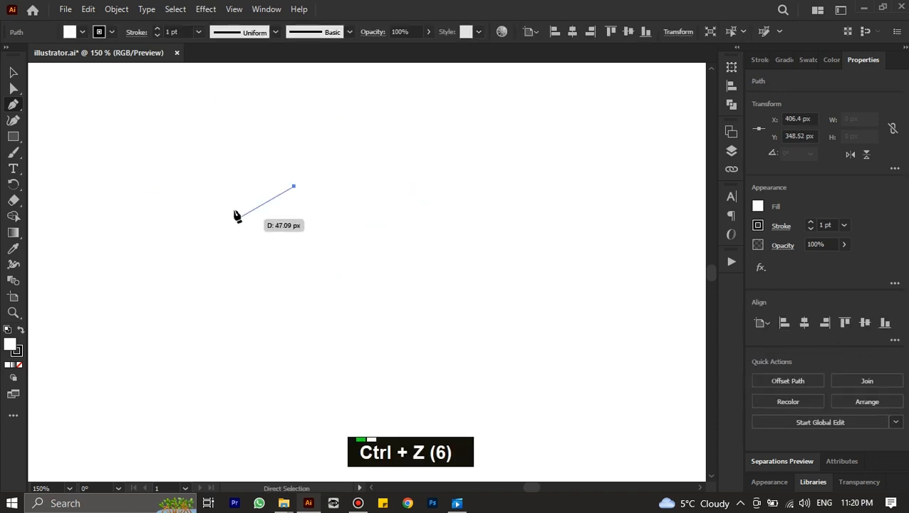
pyautogui.hotkey('ctrl', 'z')
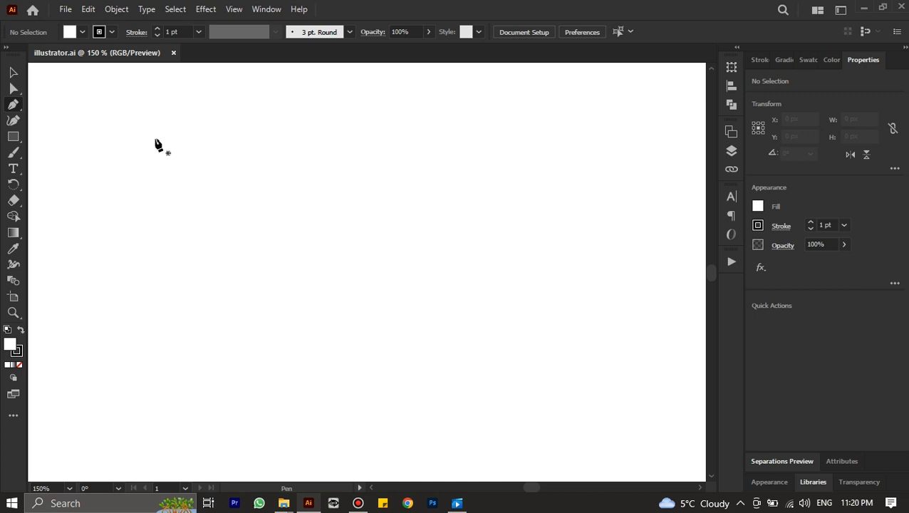
# Step: Show the document rulers and look through the available ruler units, keeping Pixels
pyautogui.click(13, 72)
pyautogui.hotkey('ctrl', 'r')
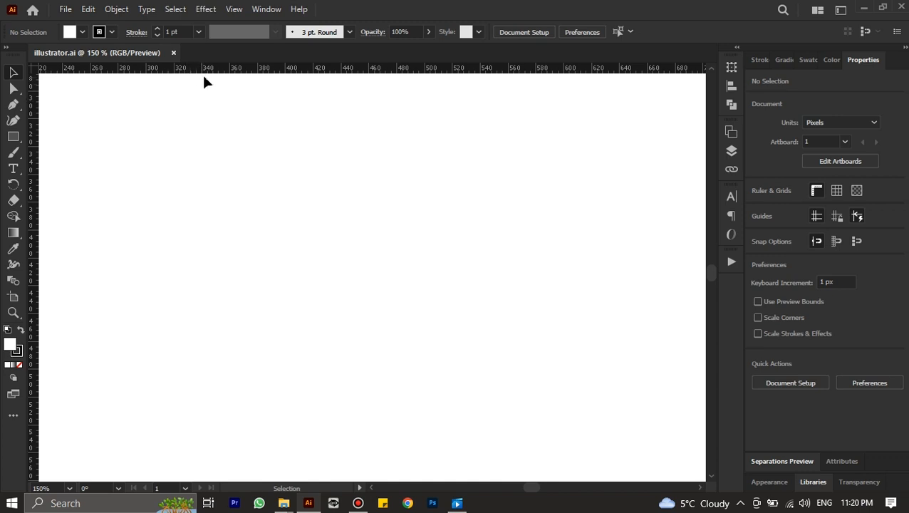
pyautogui.rightClick(276, 73)
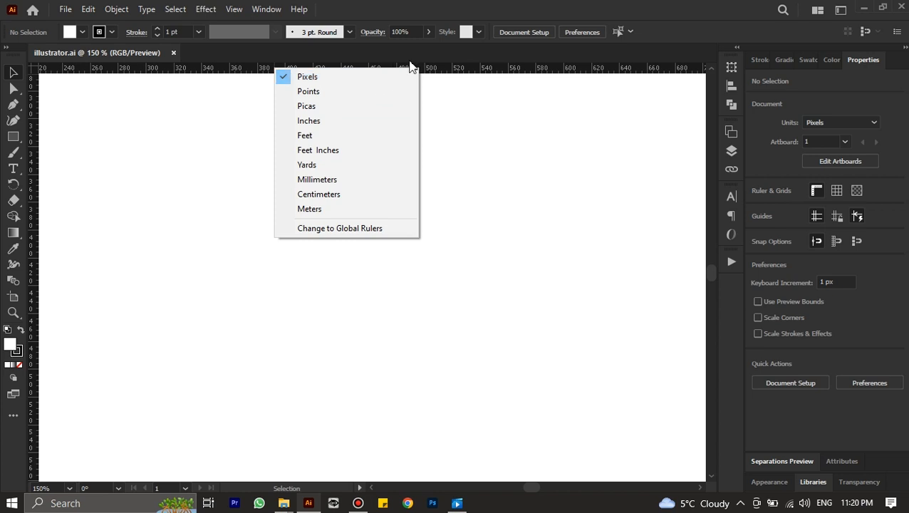
pyautogui.click(447, 75)
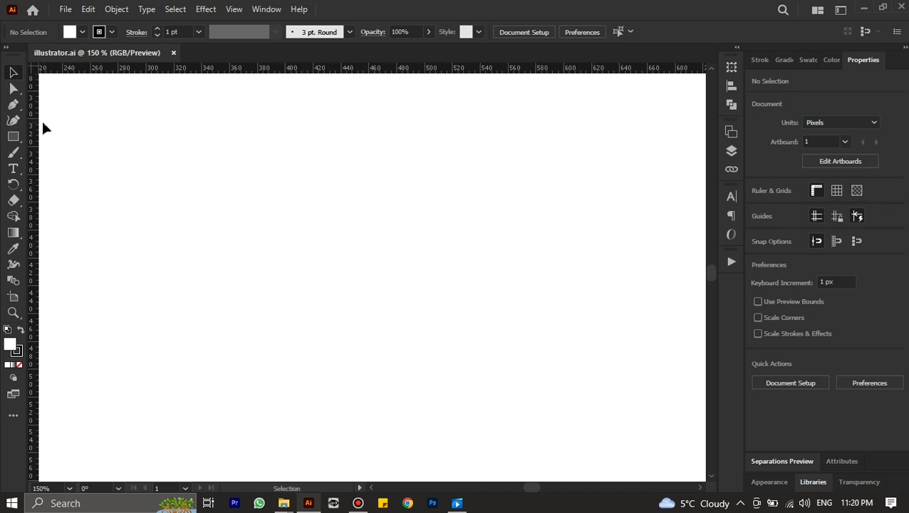
# Step: Place a vertical ruler guide at about 413 px and look at the options for hiding and unlocking guides
pyautogui.moveTo(34, 128); pyautogui.dragTo(305, 141)
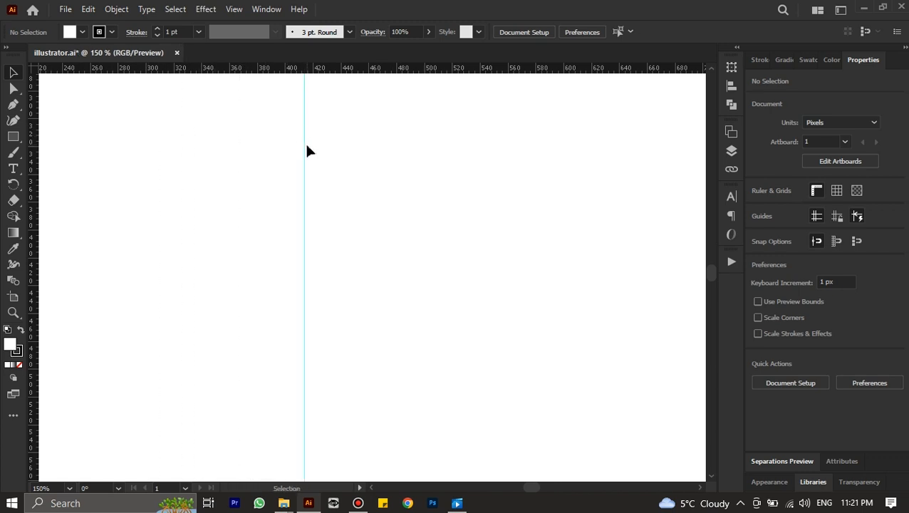
pyautogui.keyDown('alt'); pyautogui.scroll(2, 307, 149); pyautogui.keyUp('alt')
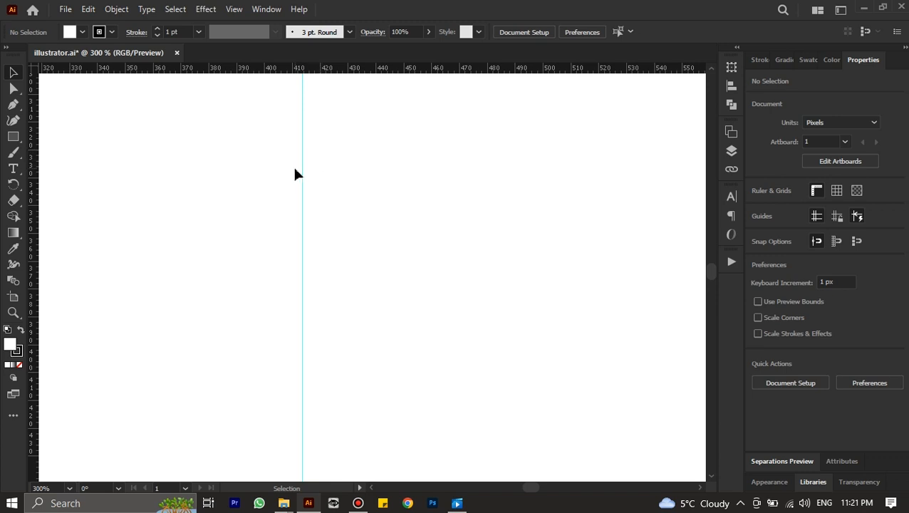
pyautogui.rightClick(302, 171)
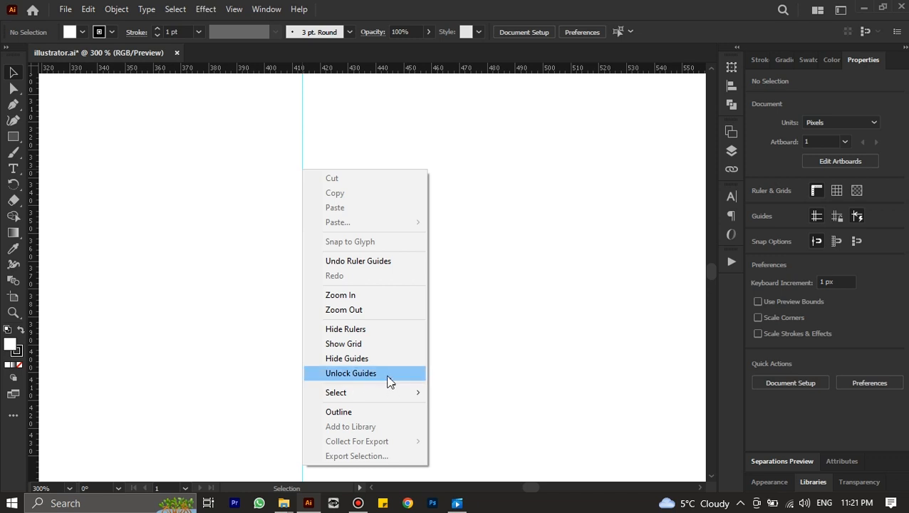
pyautogui.click(305, 84)
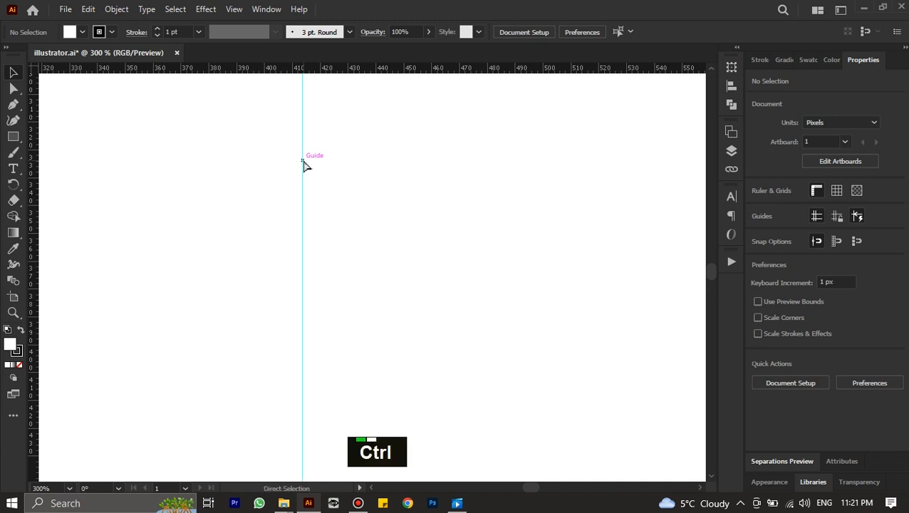
# Step: Hide the document rulers and show them again
pyautogui.hotkey('ctrl', 'r')
pyautogui.hotkey('ctrl', 'r')
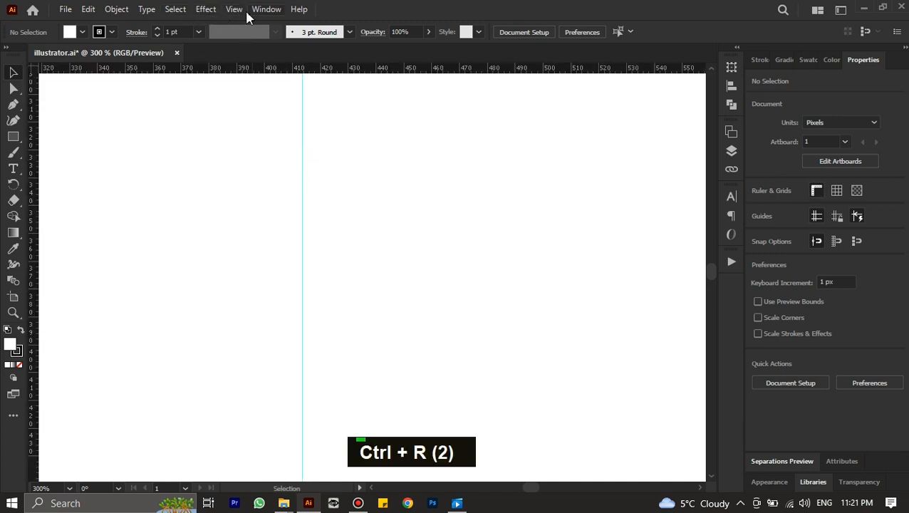
pyautogui.click(235, 10)
pyautogui.doubleClick(265, 498)
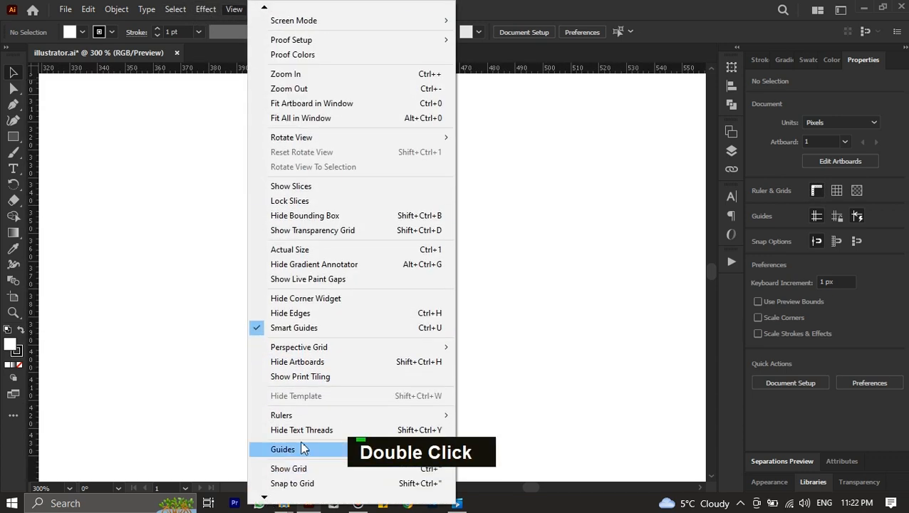
pyautogui.moveTo(364, 421)
pyautogui.click(495, 415)
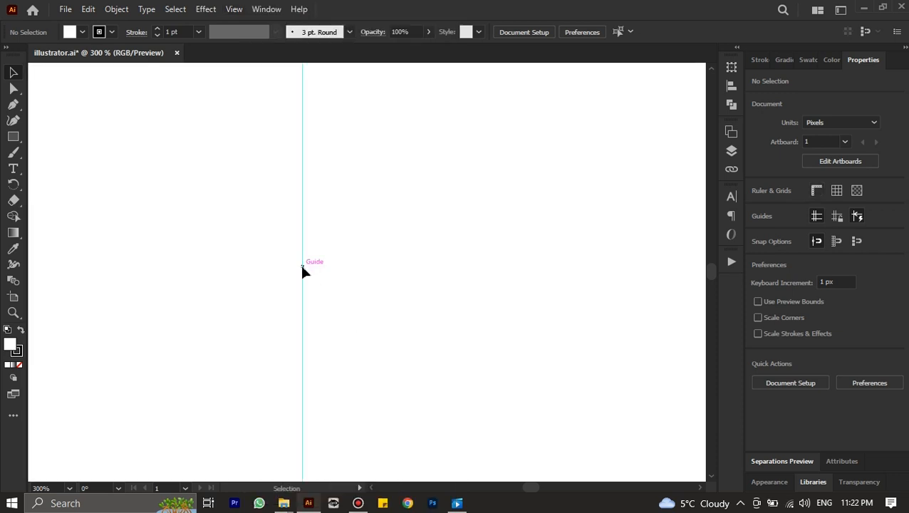
pyautogui.hotkey('ctrl', 'r')
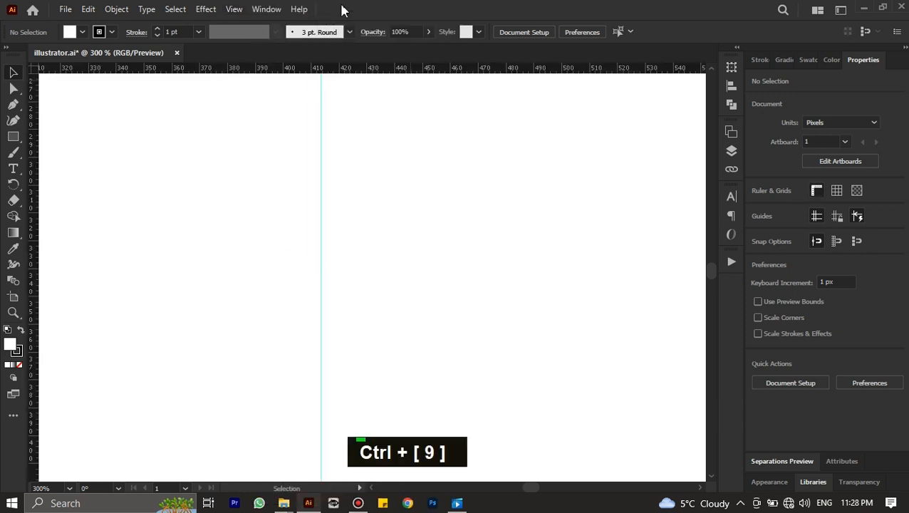
# Step: Draw the heart's left half as an open Pen path from X 413.6, Y 305.24 px through a smooth anchor to X 413.6, Y 358.52 px on the guide
pyautogui.click(14, 105)
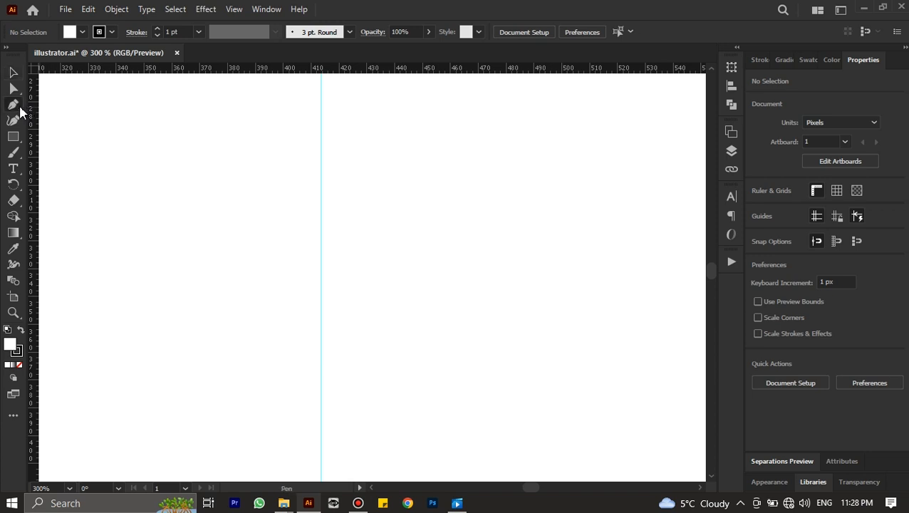
pyautogui.click(322, 200)
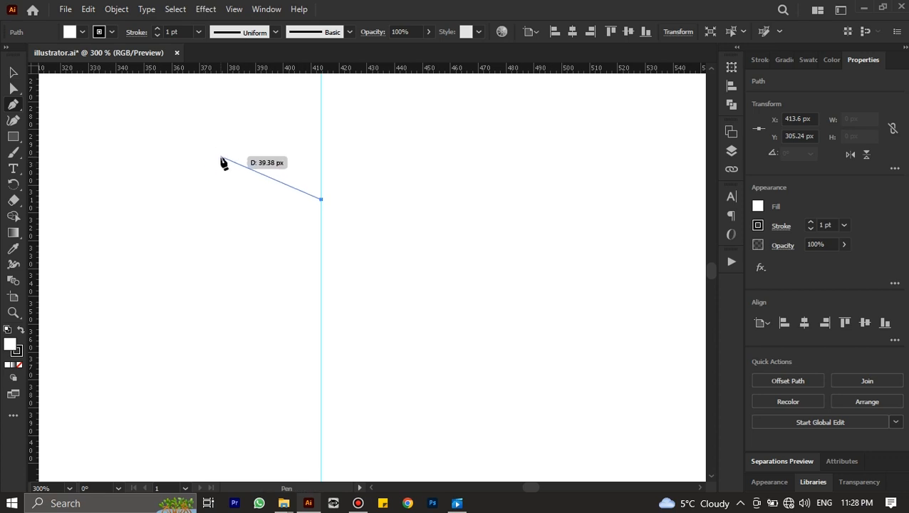
pyautogui.moveTo(220, 158); pyautogui.dragTo(158, 197)
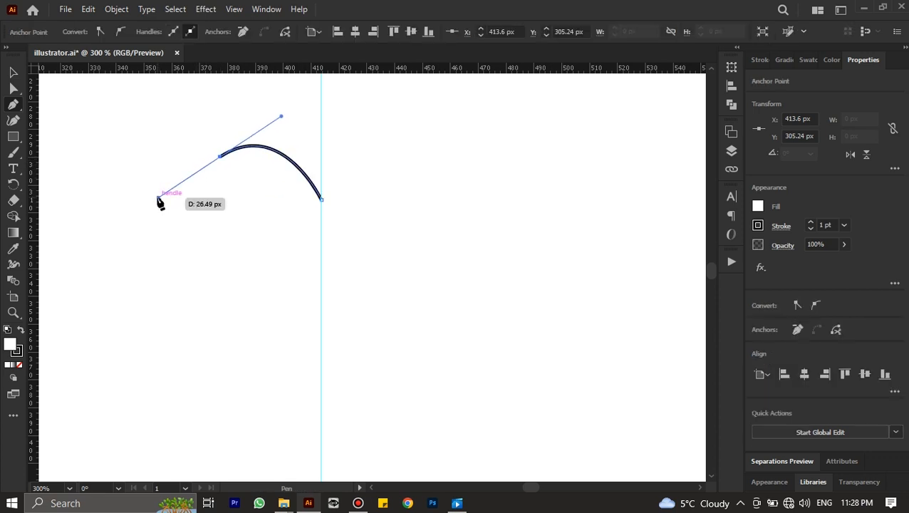
pyautogui.click(321, 349)
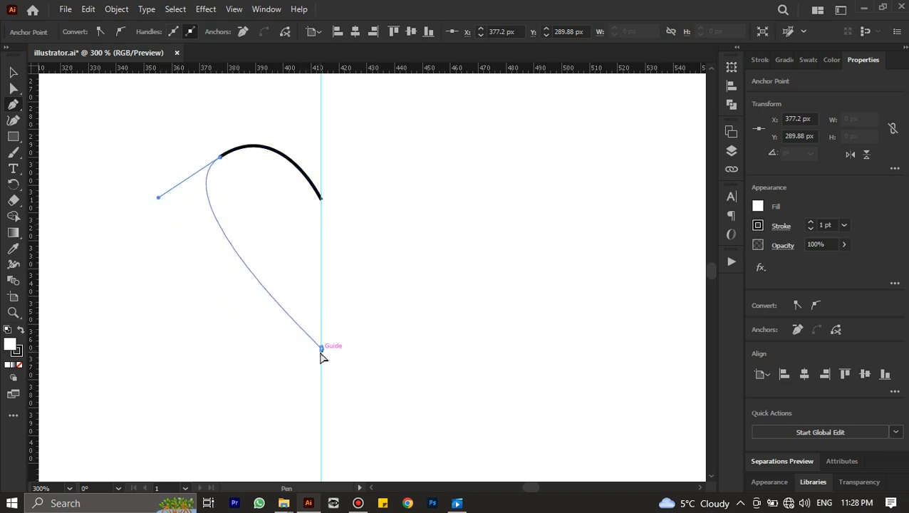
pyautogui.hotkey('ctrl', 'z')
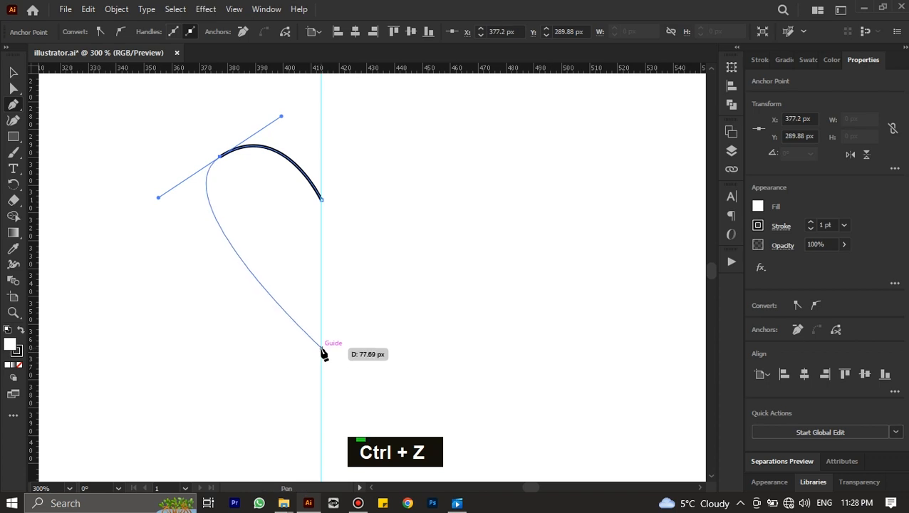
pyautogui.moveTo(321, 351); pyautogui.dragTo(389, 219)
pyautogui.press('Escape')
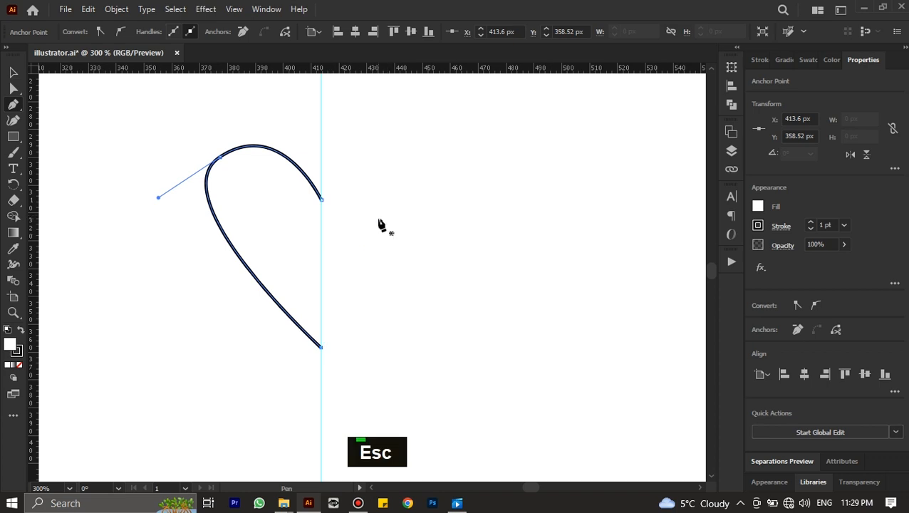
# Step: Reflect the half heart across the vertical axis as a copy, toggling the preview to compare
pyautogui.click(14, 73)
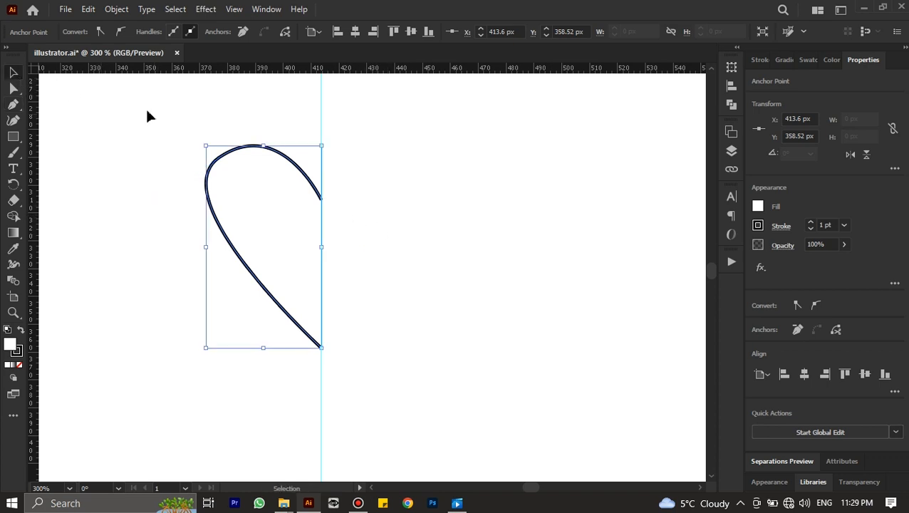
pyautogui.moveTo(146, 113); pyautogui.dragTo(376, 333)
pyautogui.rightClick(271, 240)
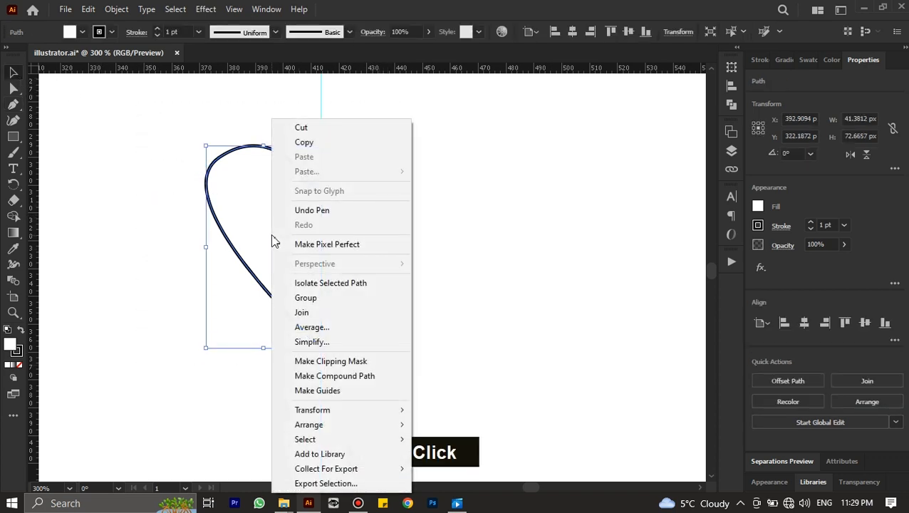
pyautogui.moveTo(365, 414)
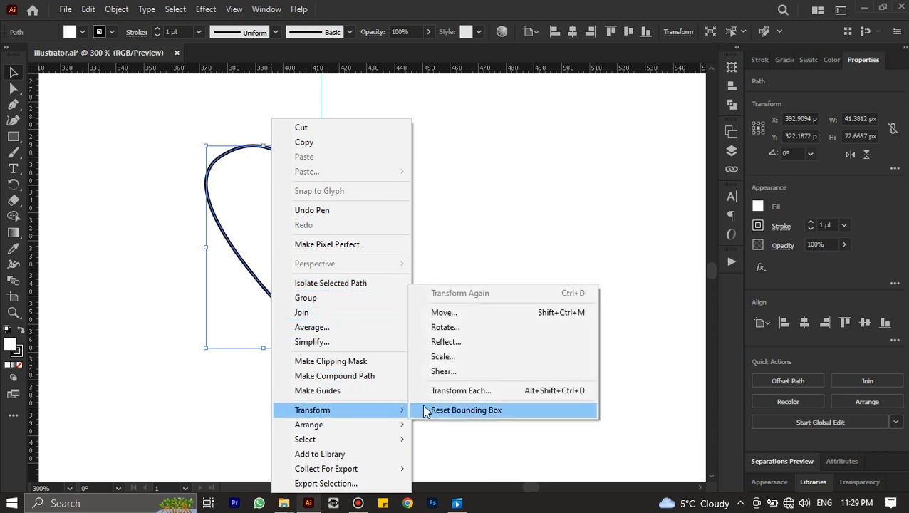
pyautogui.click(463, 347)
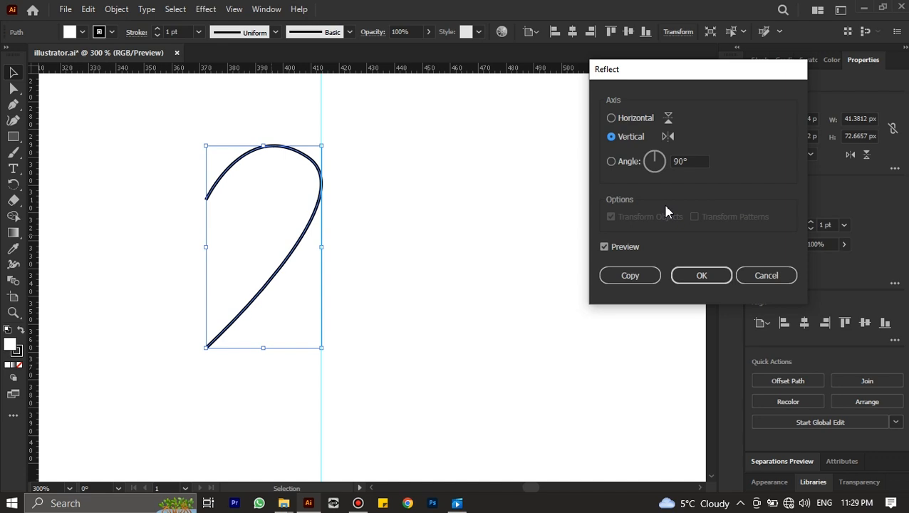
pyautogui.click(605, 247)
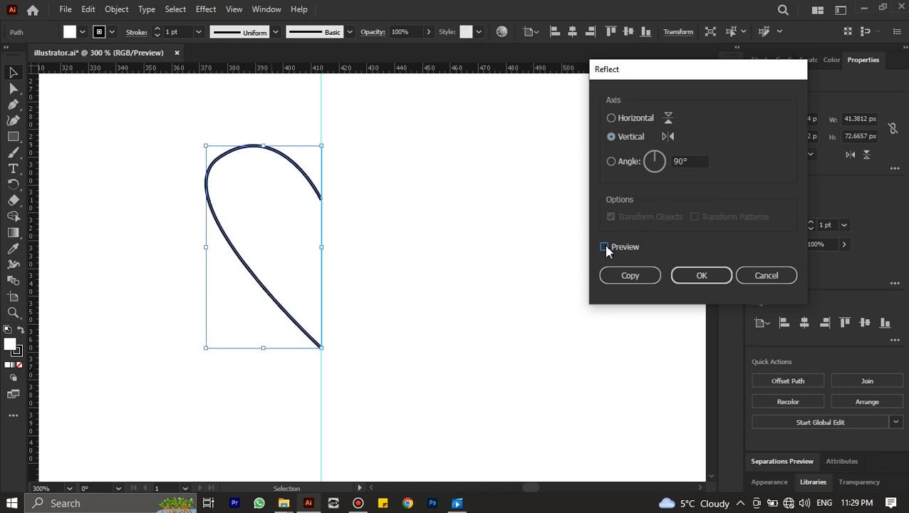
pyautogui.click(605, 247)
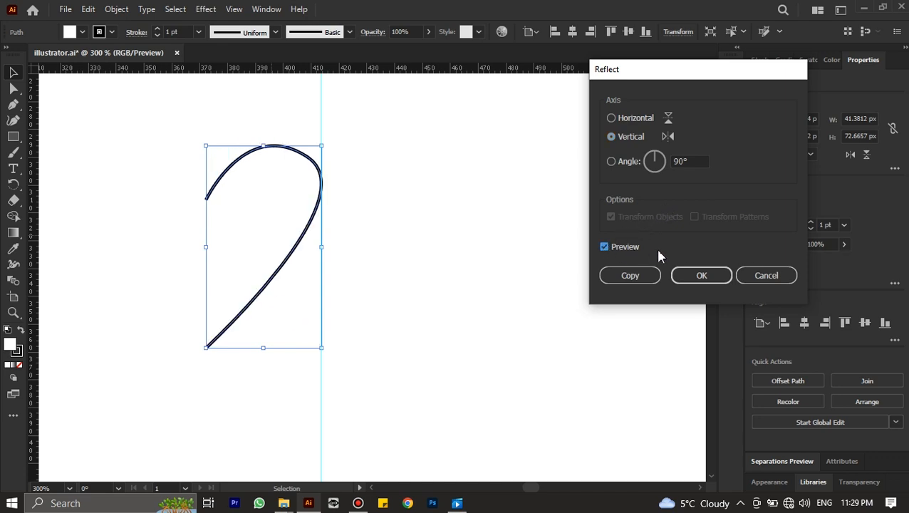
pyautogui.click(639, 285)
pyautogui.click(639, 285)
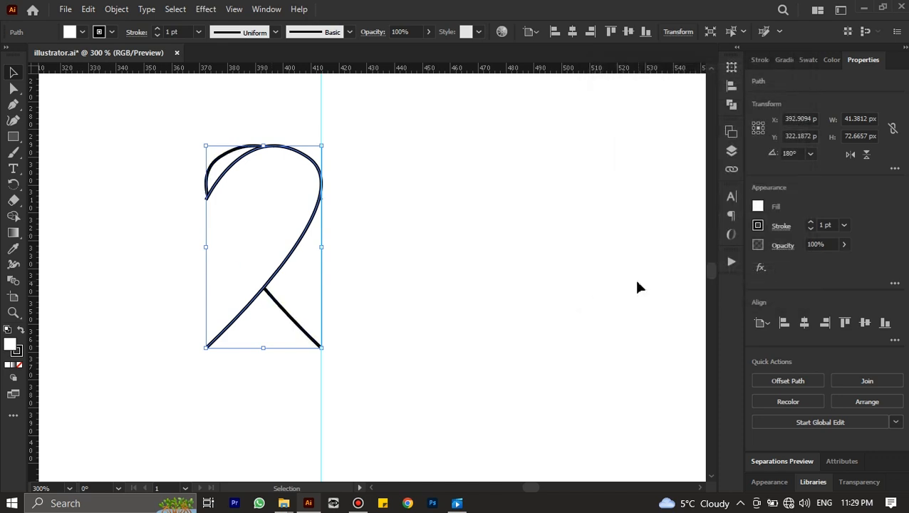
# Step: Move the mirrored half horizontally to the guide's other side so it meets the original half, and deselect it
pyautogui.hotkey('ctrl', 'z')
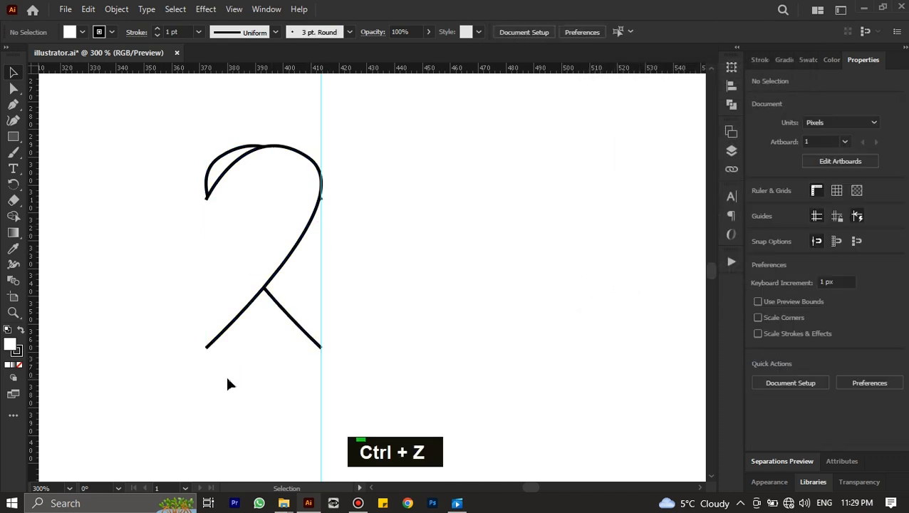
pyautogui.moveTo(223, 335); pyautogui.dragTo(340, 336)
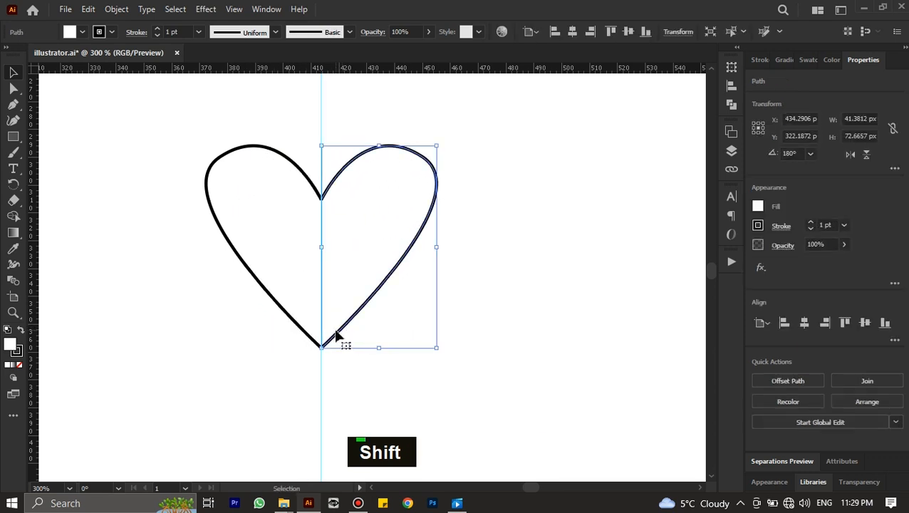
pyautogui.click(340, 380)
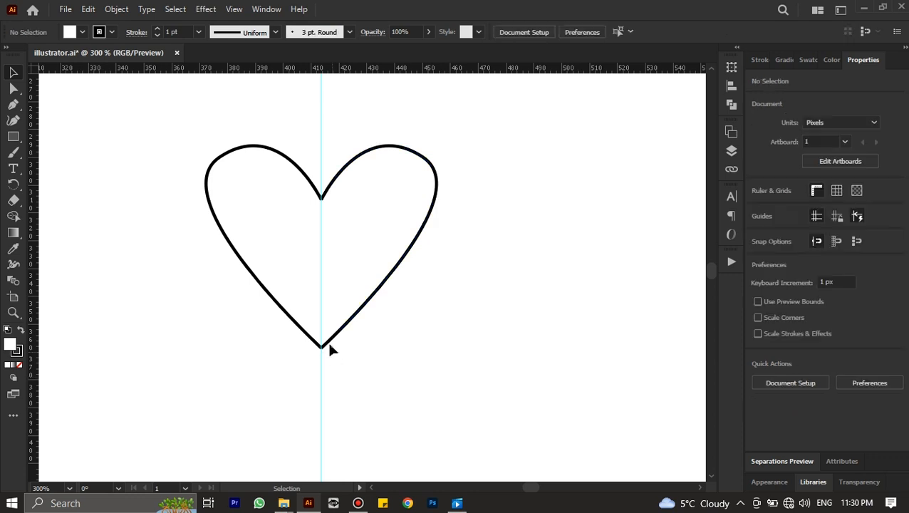
# Step: Examine up close how the two halves meet along the guide at the heart's top notch
pyautogui.scroll(2, 300, 218)
pyautogui.scroll(1, 355, 186)
pyautogui.scroll(-1, 340, 245)
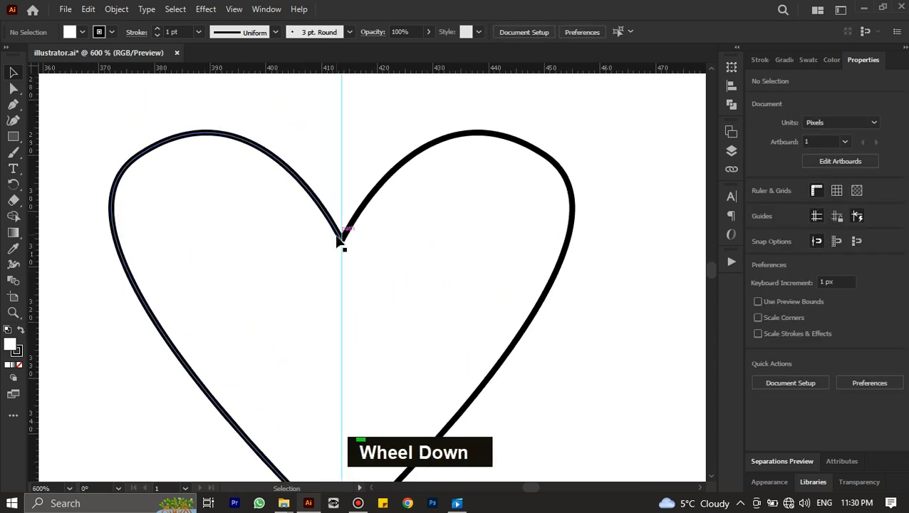
pyautogui.scroll(3, 337, 243)
pyautogui.scroll(4, 337, 240)
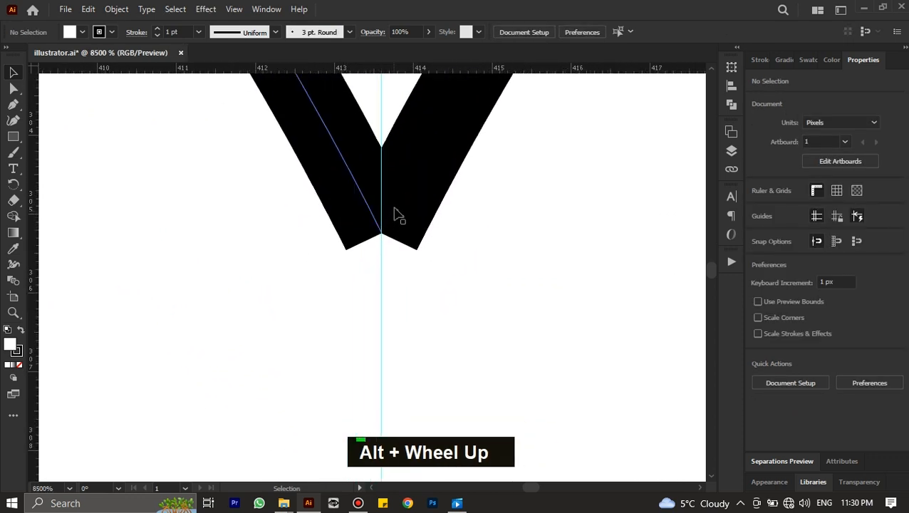
pyautogui.scroll(2, 397, 211)
pyautogui.scroll(-2, 396, 212)
pyautogui.scroll(-2, 397, 217)
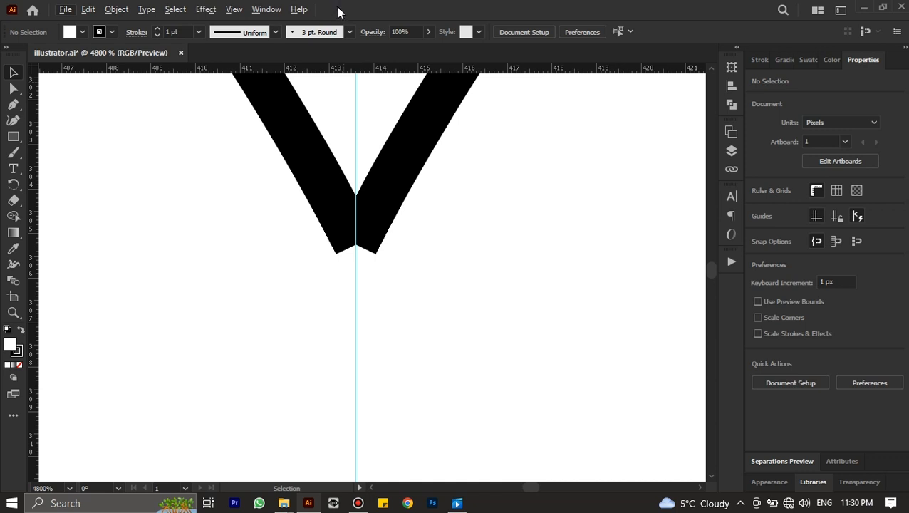
pyautogui.press('ctrl')
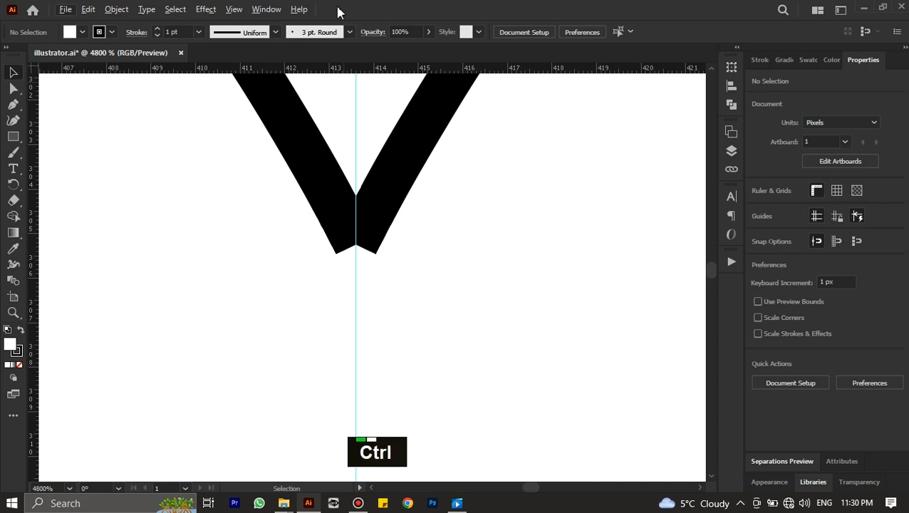
# Step: Unlock and delete the vertical guide through the heart's centre, and hide the document rulers
pyautogui.rightClick(349, 129)
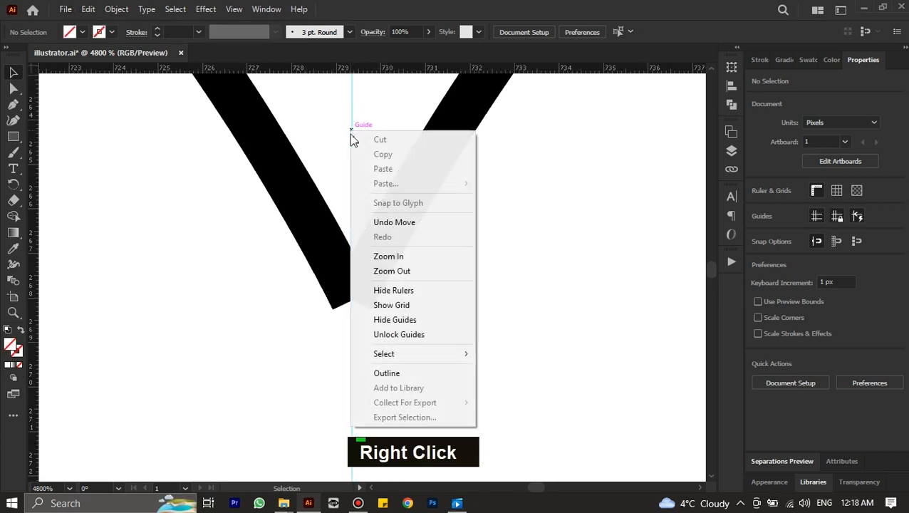
pyautogui.click(364, 333)
pyautogui.click(351, 179)
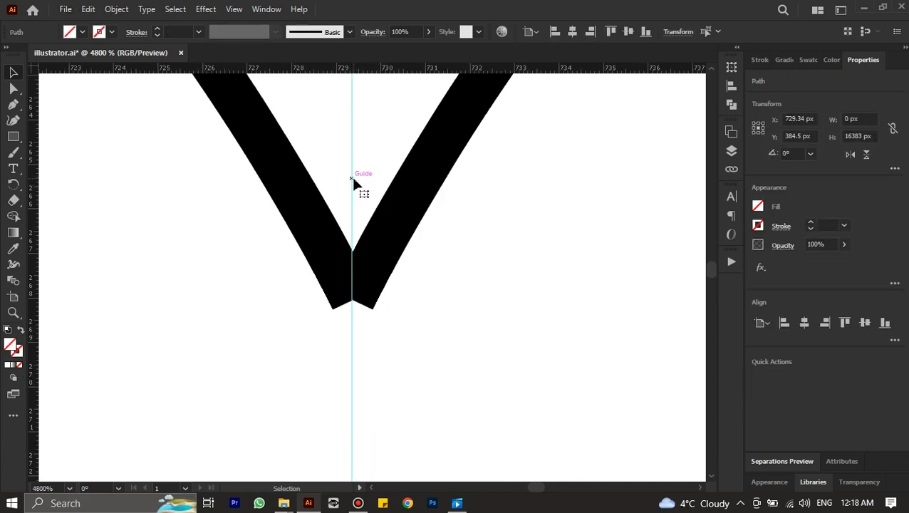
pyautogui.press('Delete')
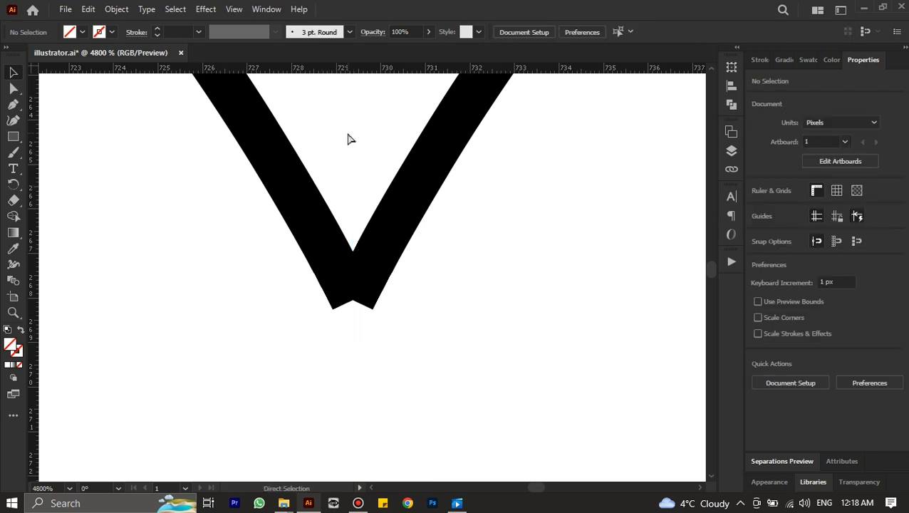
pyautogui.hotkey('ctrl', 'r')
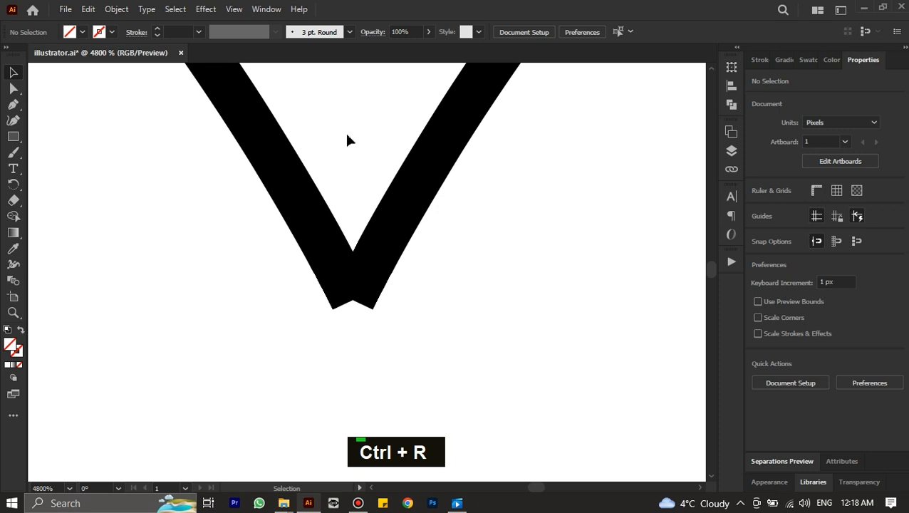
# Step: Select both halves of the heart and bring up their path options to look at Join, and deselect them without joining
pyautogui.keyDown('alt'); pyautogui.scroll(-5, 347, 140); pyautogui.keyUp('alt')
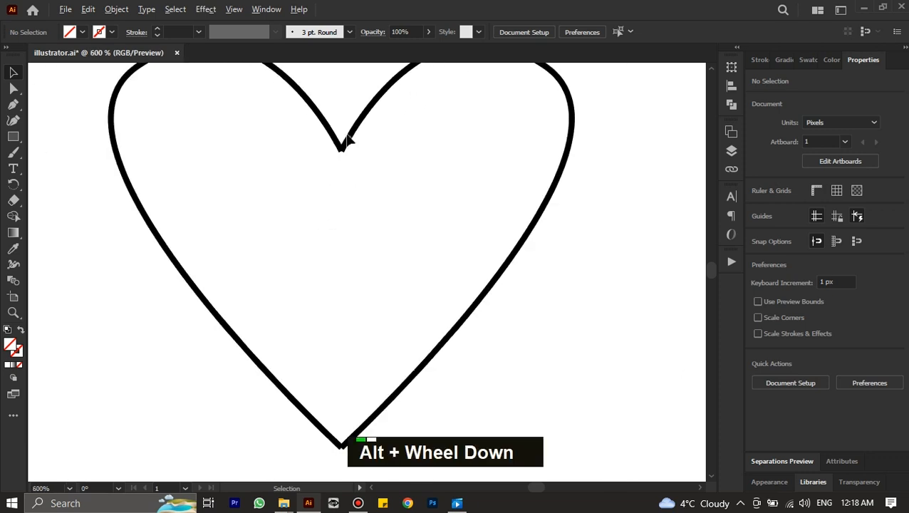
pyautogui.scroll(-1, 347, 140)
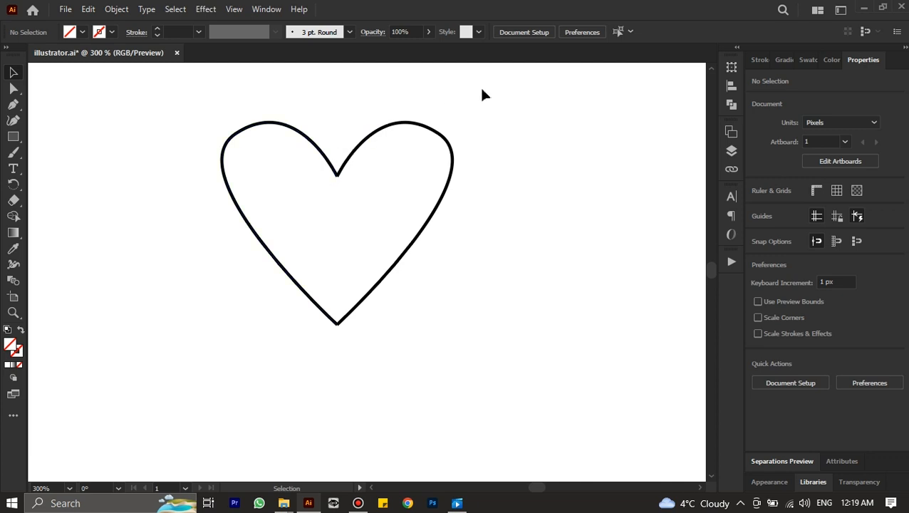
pyautogui.moveTo(511, 76); pyautogui.dragTo(177, 335)
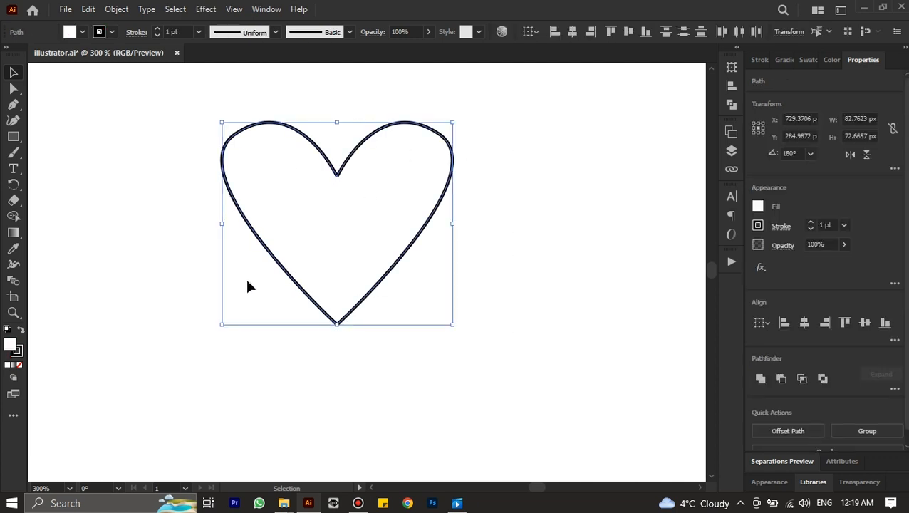
pyautogui.rightClick(286, 266)
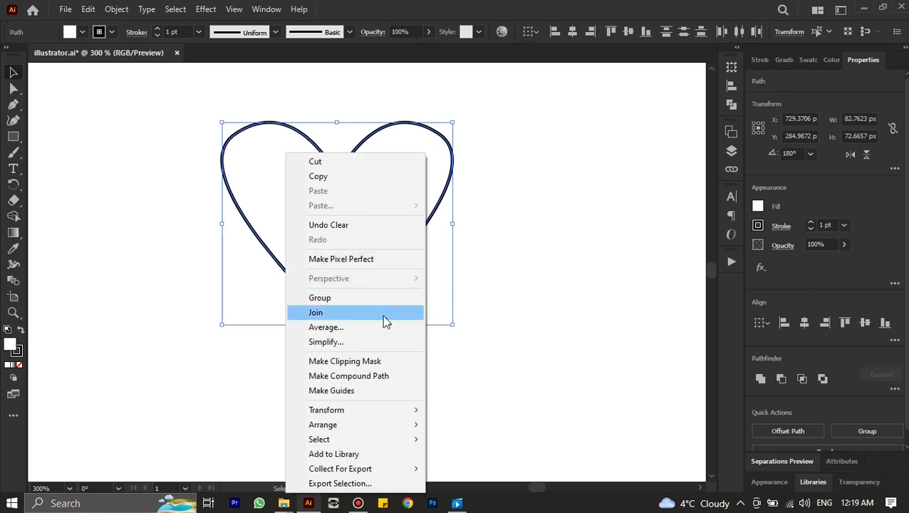
pyautogui.click(496, 283)
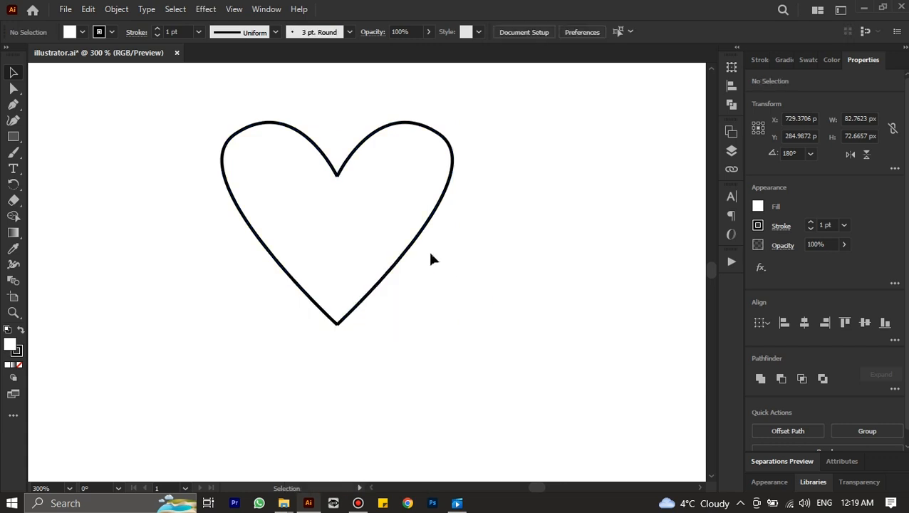
# Step: Undo the last changes, including the guide's deletion, while viewing the heart's top notch up close, and clear the selection
pyautogui.click(13, 88)
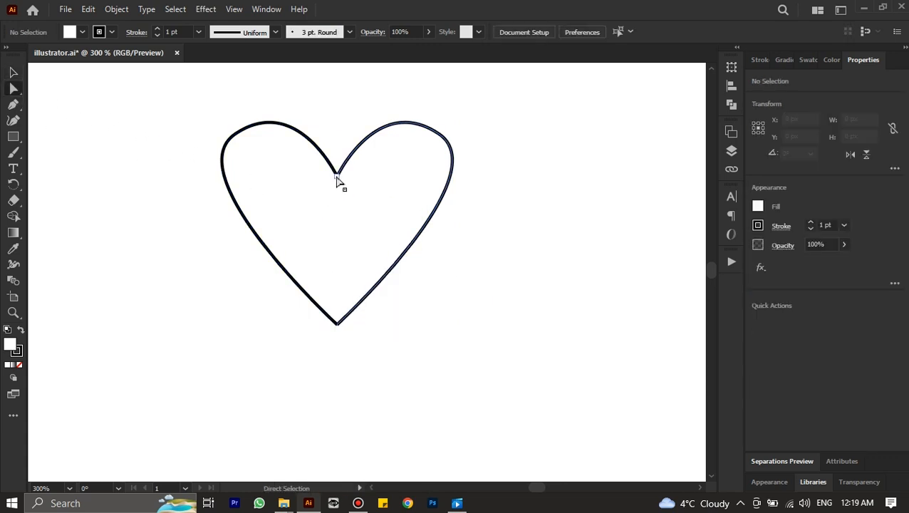
pyautogui.keyDown('alt'); pyautogui.scroll(7, 338, 178); pyautogui.keyUp('alt')
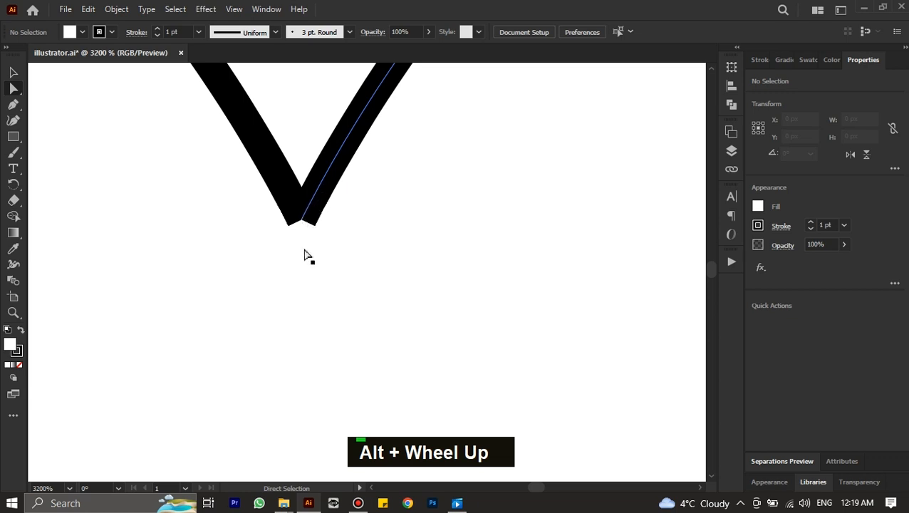
pyautogui.hotkey('ctrl', 'z')
pyautogui.hotkey('ctrl', 'z')
pyautogui.moveTo(169, 176); pyautogui.dragTo(295, 270)
pyautogui.hotkey('ctrl', 'z')
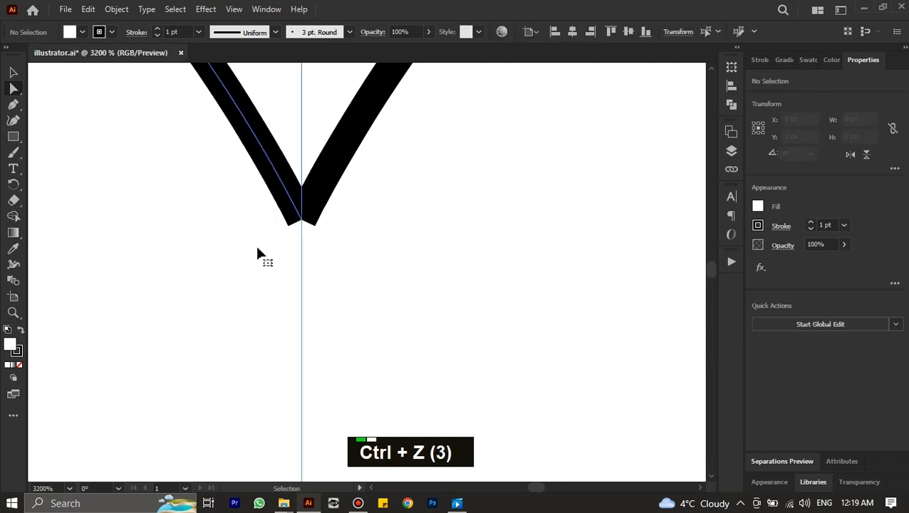
pyautogui.scroll(-2, 271, 211)
pyautogui.keyDown('alt'); pyautogui.scroll(-1, 279, 218); pyautogui.keyUp('alt')
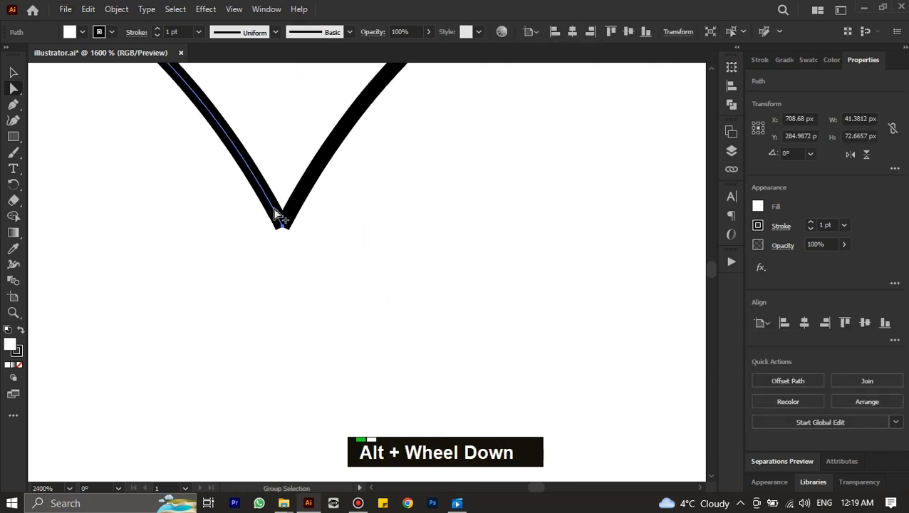
pyautogui.click(297, 119)
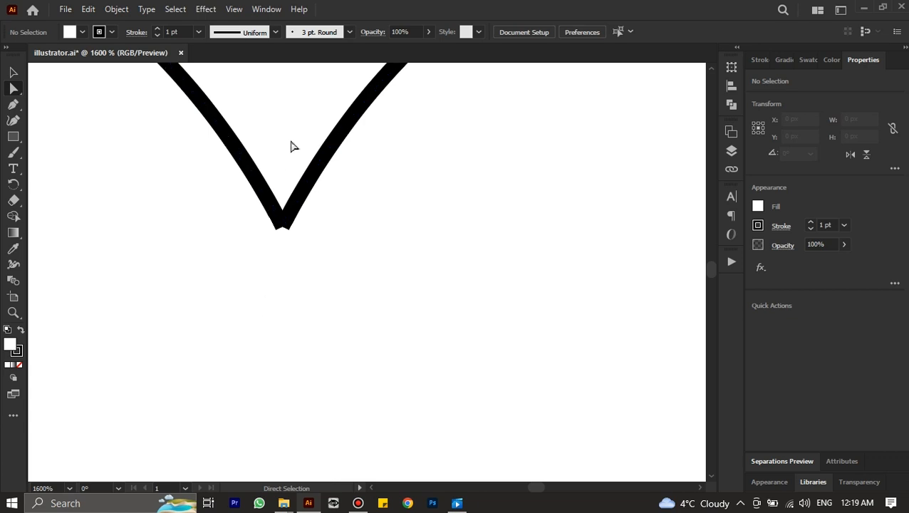
# Step: Select the meeting end anchor points of both halves at the heart's top notch and view the whole heart
pyautogui.moveTo(298, 114); pyautogui.dragTo(250, 291)
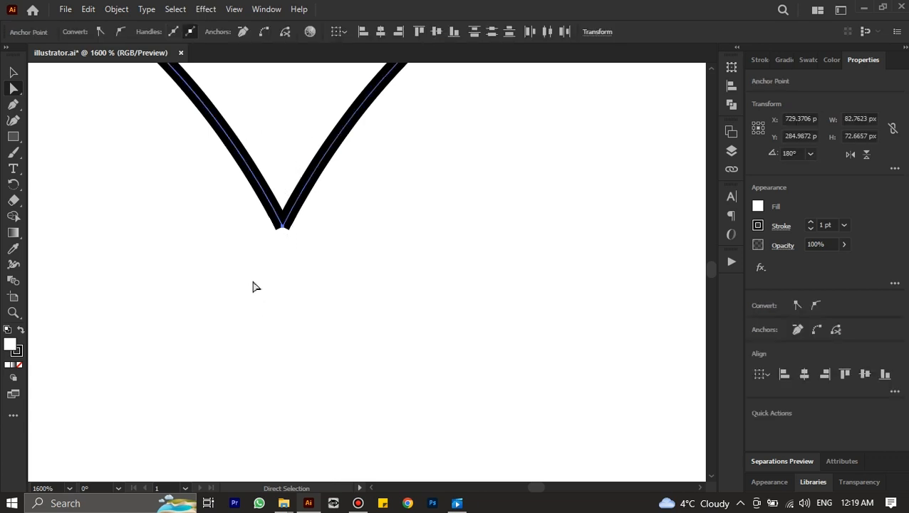
pyautogui.keyDown('alt'); pyautogui.scroll(-7, 255, 287); pyautogui.keyUp('alt')
pyautogui.scroll(-1, 251, 273)
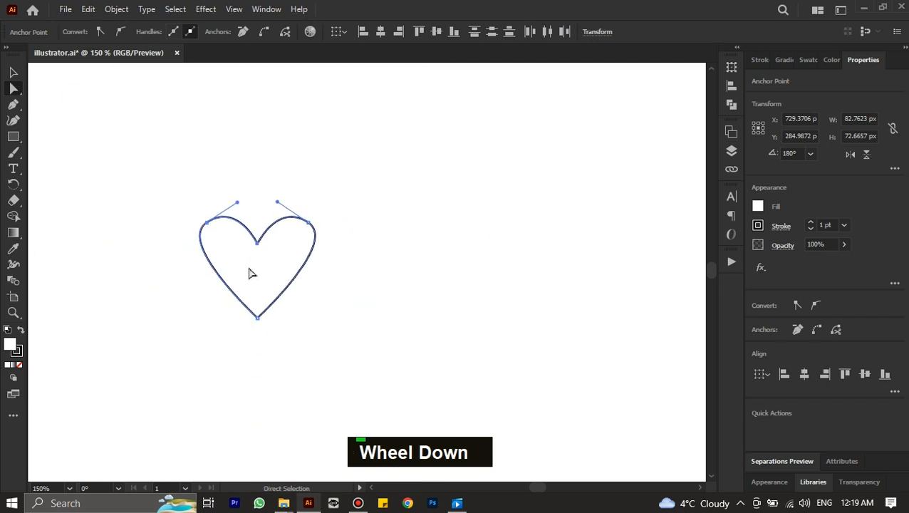
pyautogui.keyDown('alt'); pyautogui.scroll(3, 258, 260); pyautogui.keyUp('alt')
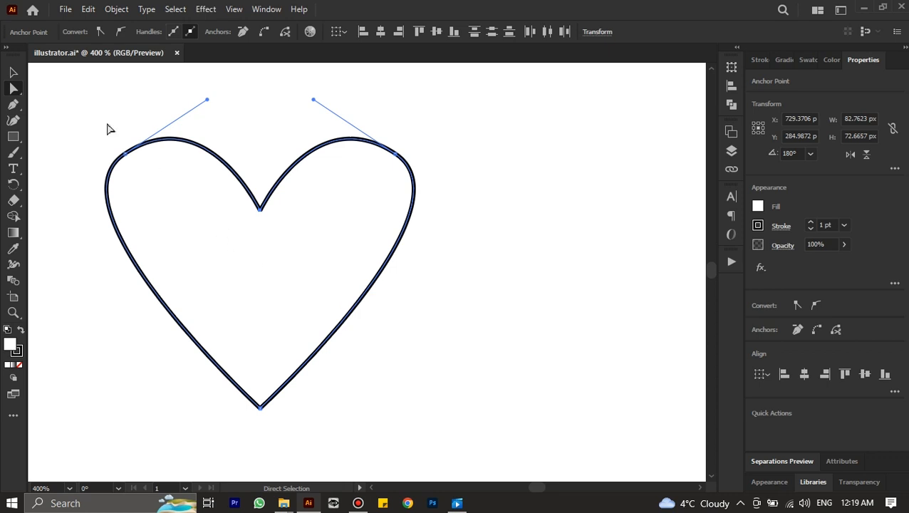
# Step: Move both heart halves together to about X 817, Y 269 px, undoing the accidental move of one half alone
pyautogui.click(14, 73)
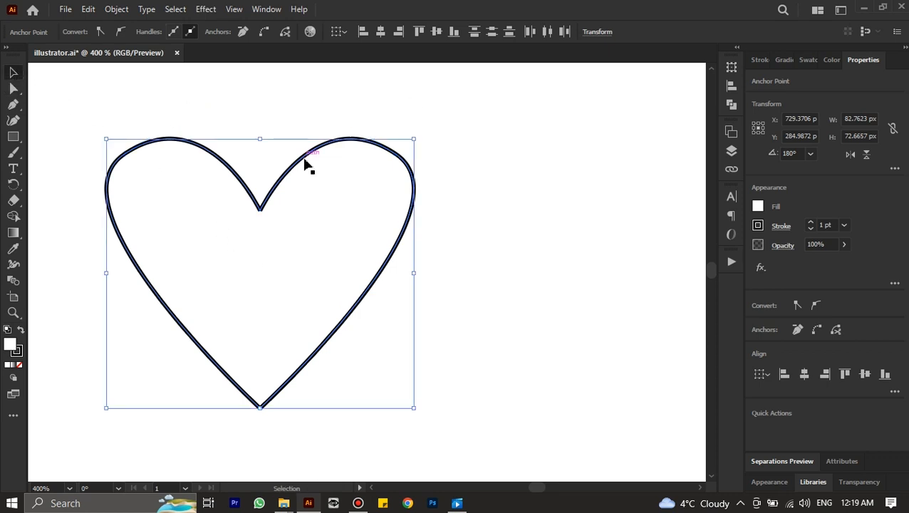
pyautogui.moveTo(305, 161); pyautogui.dragTo(471, 161)
pyautogui.hotkey('ctrl', 'z')
pyautogui.moveTo(505, 108); pyautogui.dragTo(64, 347)
pyautogui.moveTo(162, 295); pyautogui.dragTo(488, 234)
pyautogui.scroll(-3, 370, 249)
pyautogui.scroll(3, 216, 249)
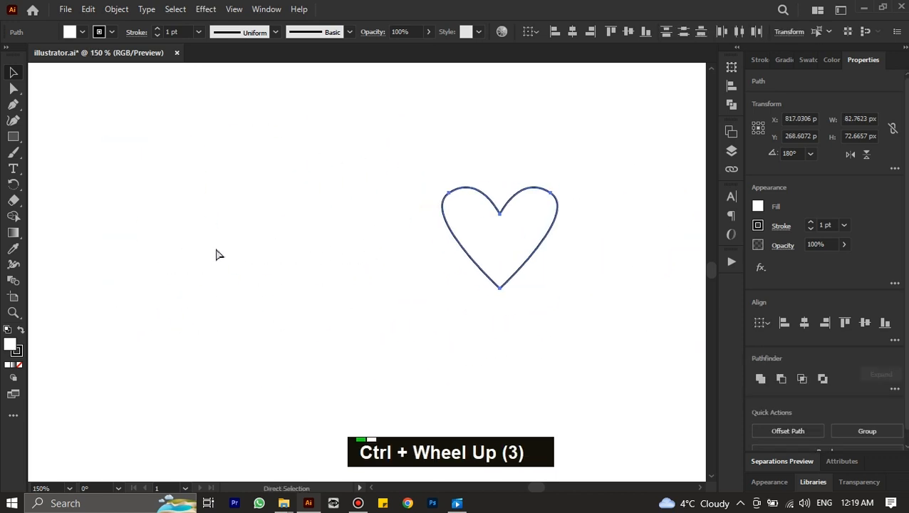
# Step: Draw two separate straight Pen tool segments on the empty canvas beside the heart, converging into a V with a gap at its base
pyautogui.keyDown('alt'); pyautogui.click(222, 251); pyautogui.keyUp('alt')
pyautogui.scroll(4, 217, 244)
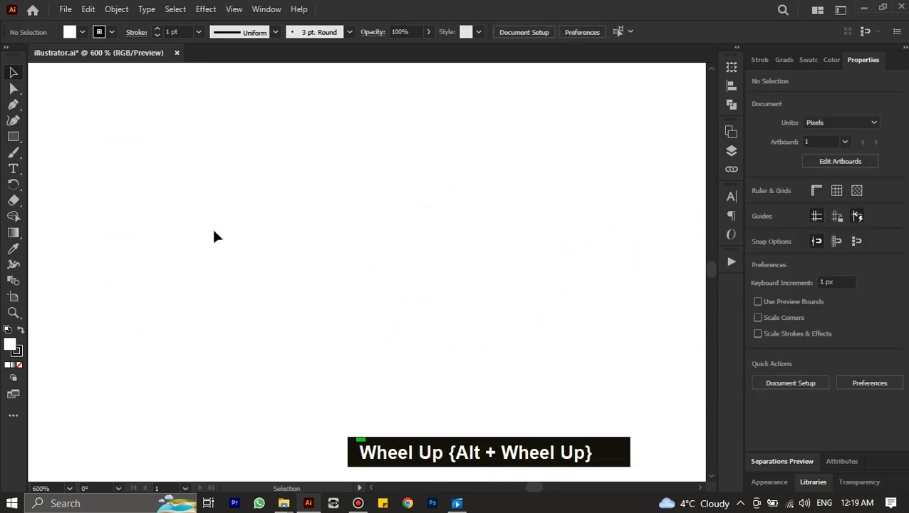
pyautogui.press('p')
pyautogui.click(209, 176)
pyautogui.click(245, 250)
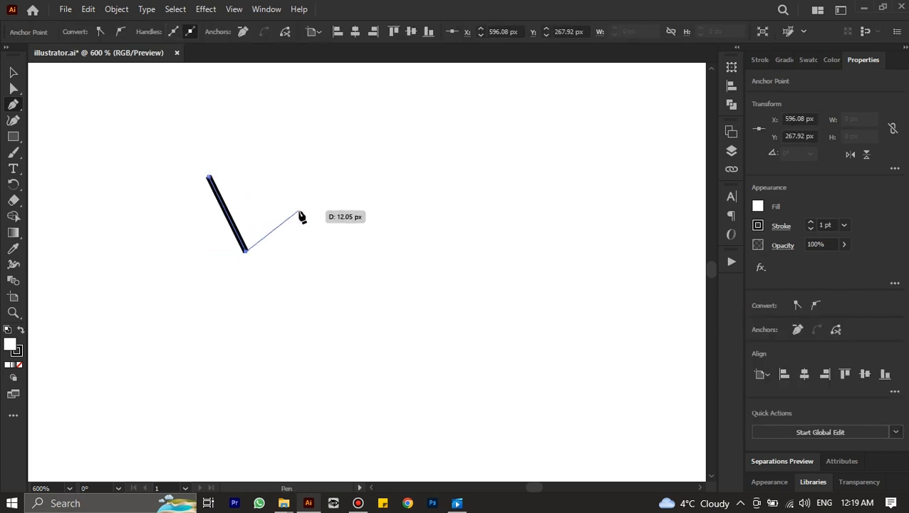
pyautogui.press('Escape')
pyautogui.click(297, 177)
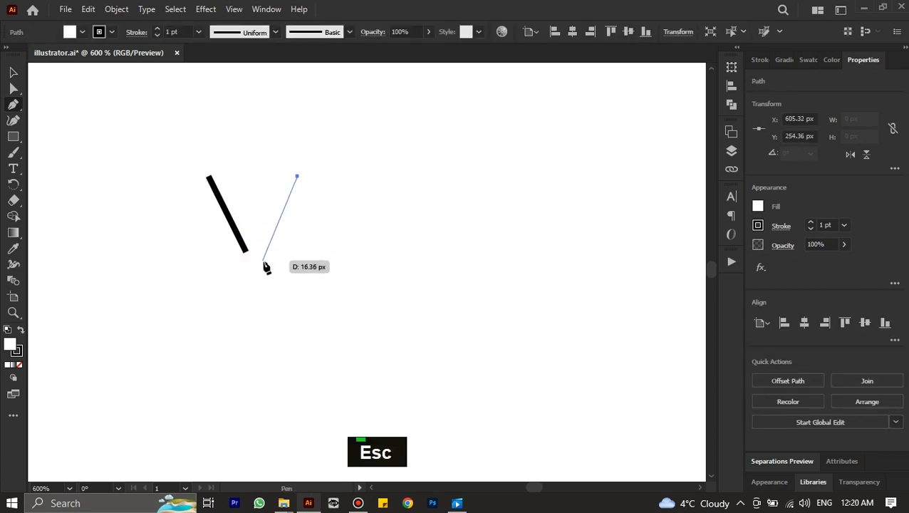
pyautogui.click(264, 261)
pyautogui.press('Escape')
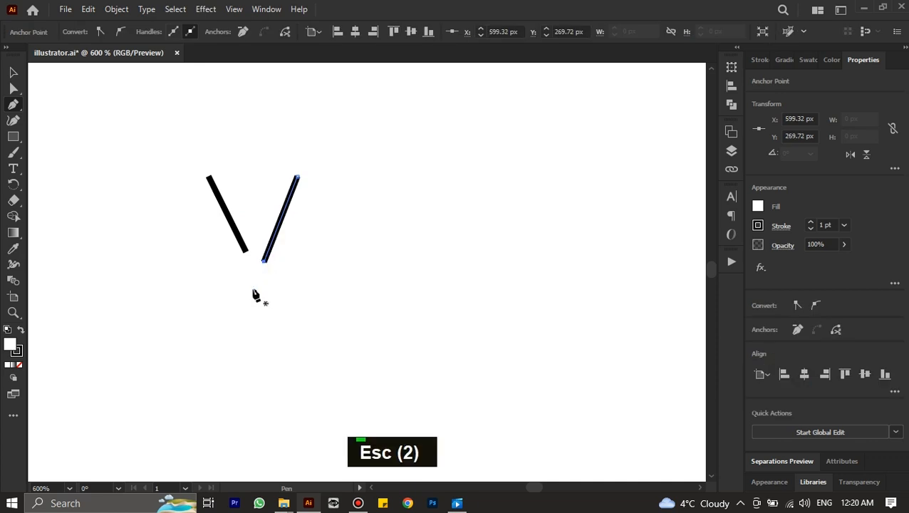
# Step: Join the lower end points of the two V segments across the gap, and undo the join
pyautogui.click(14, 89)
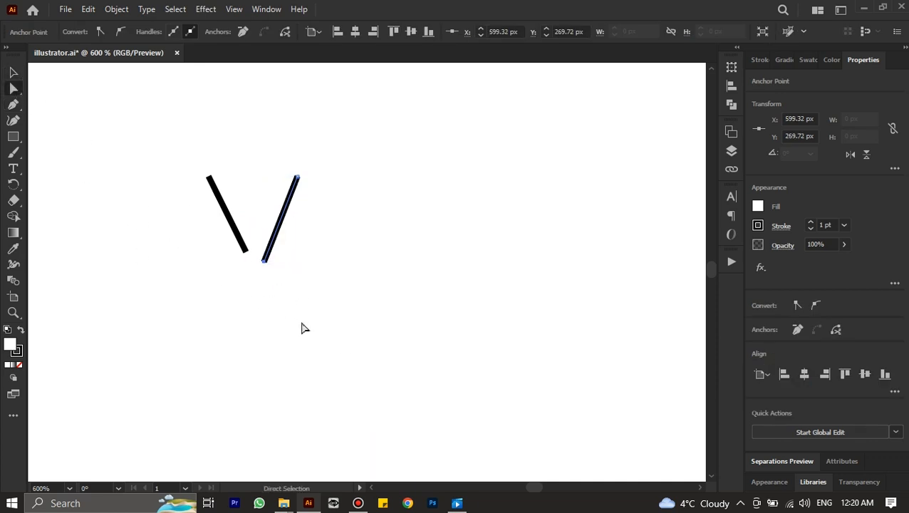
pyautogui.moveTo(302, 328); pyautogui.dragTo(201, 244)
pyautogui.rightClick(246, 258)
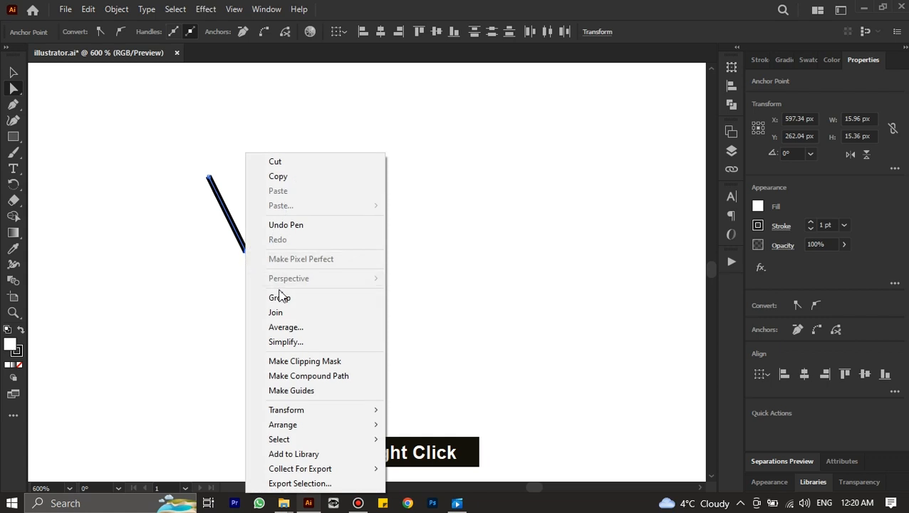
pyautogui.click(287, 315)
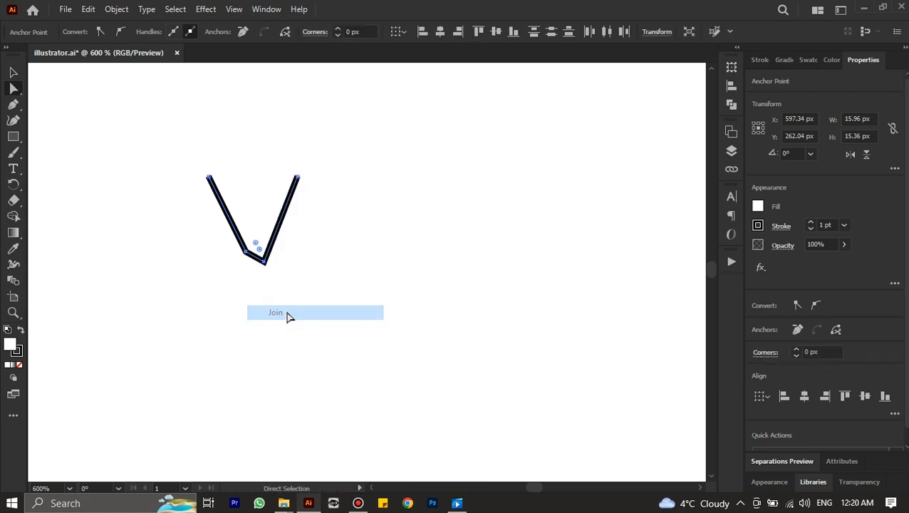
pyautogui.keyDown('alt'); pyautogui.scroll(2, 257, 281); pyautogui.keyUp('alt')
pyautogui.scroll(1, 258, 278)
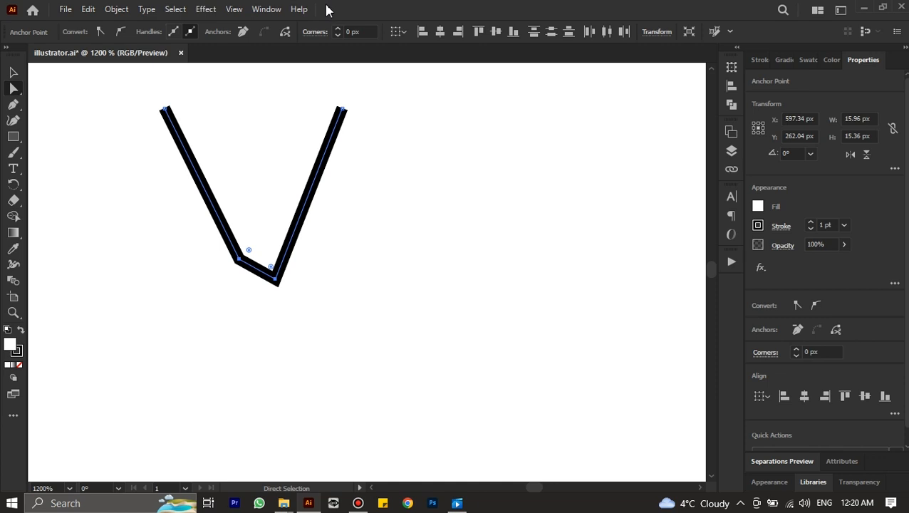
pyautogui.hotkey('ctrl', '9')
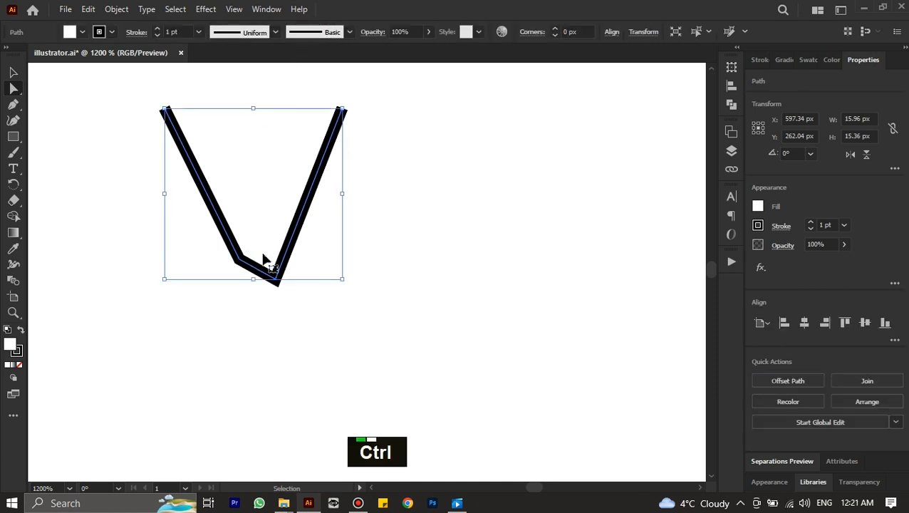
pyautogui.hotkey('ctrl', 'z')
# Step: Move the V's right segment close to the left one, join their lower end points, and inspect the joined corner
pyautogui.click(345, 244)
pyautogui.moveTo(309, 196); pyautogui.dragTo(277, 191)
pyautogui.moveTo(343, 329); pyautogui.dragTo(198, 245)
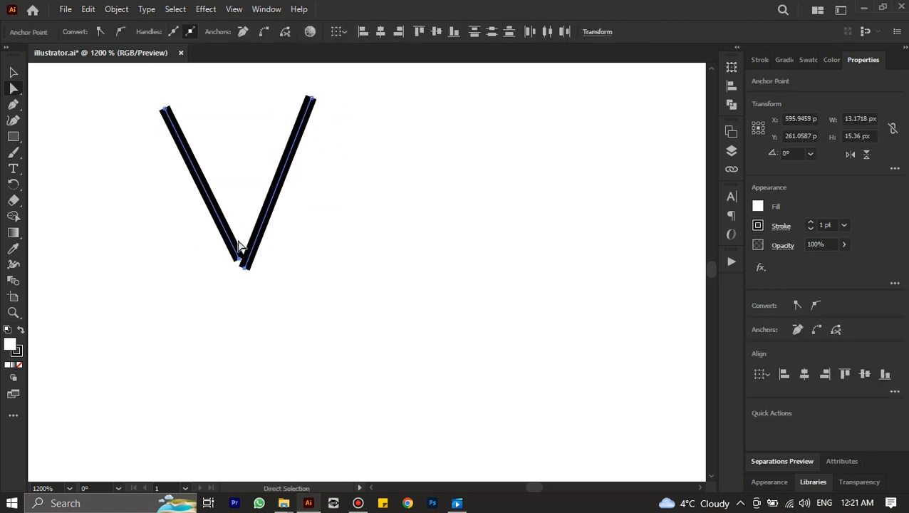
pyautogui.rightClick(239, 246)
pyautogui.click(281, 315)
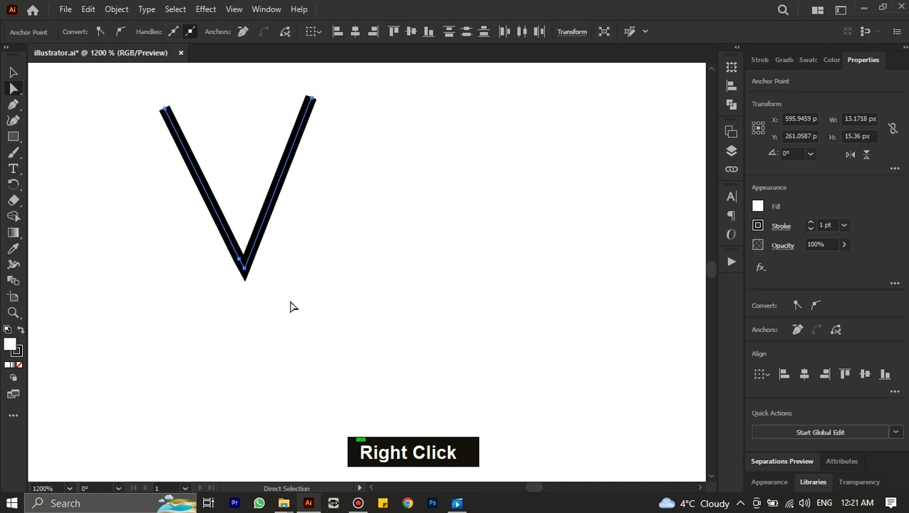
pyautogui.scroll(10, 247, 292)
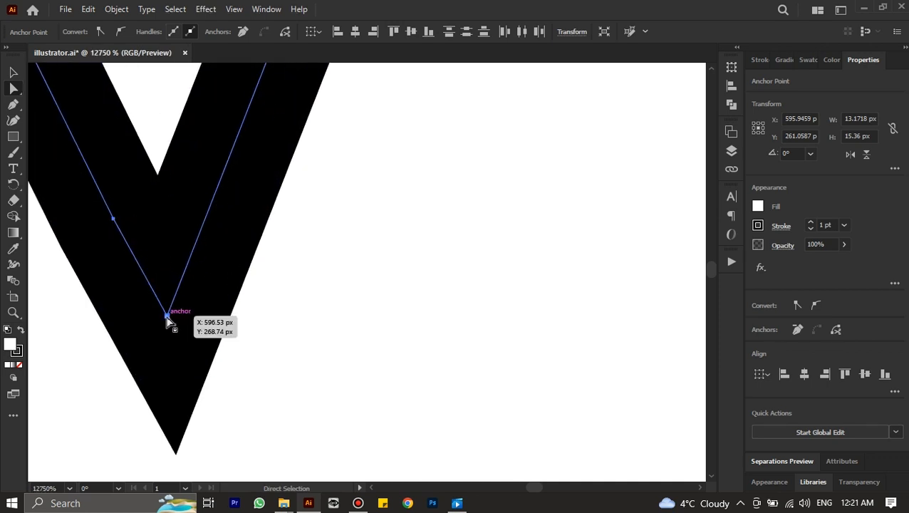
pyautogui.scroll(-8, 168, 320)
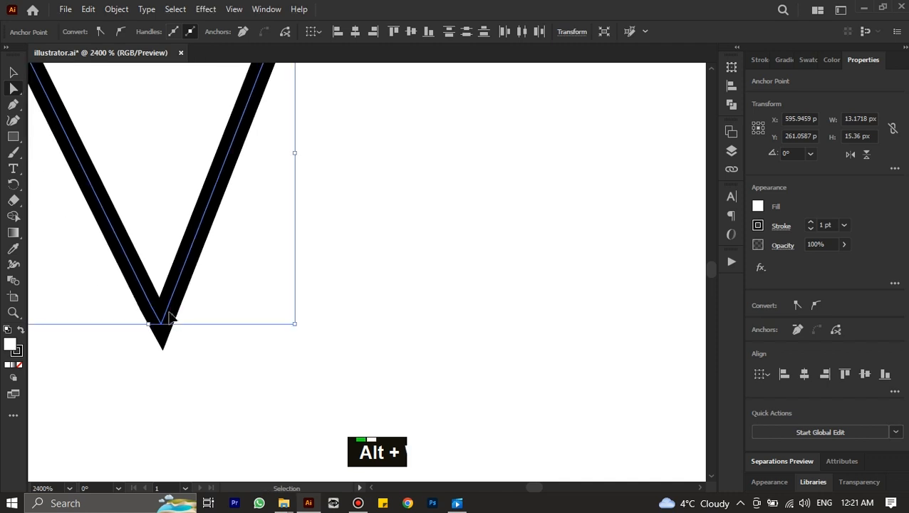
# Step: Undo the last join and move the V's right segment so its lower end meets the left segment's lower end
pyautogui.hotkey('ctrl', 'z')
pyautogui.scroll(-3, 174, 314)
pyautogui.scroll(2, 172, 318)
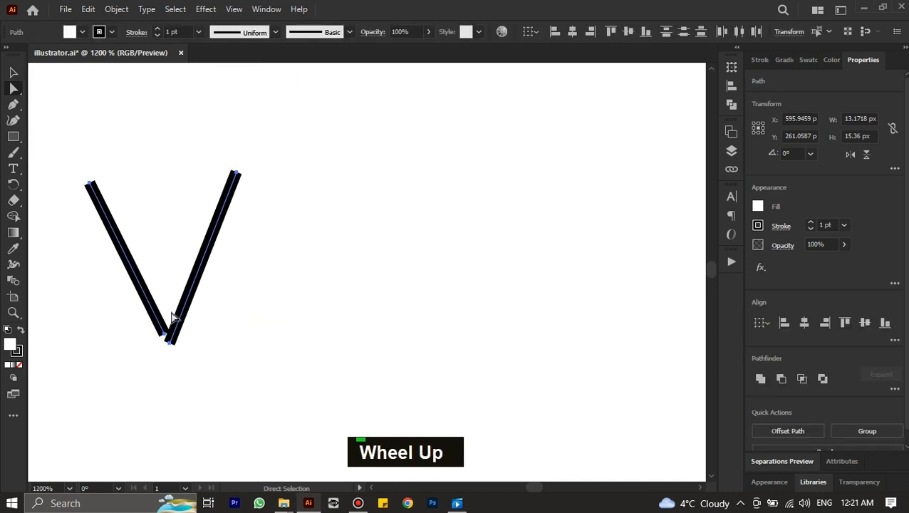
pyautogui.hscroll(-1, 176, 314)
pyautogui.hscroll(-1, 177, 314)
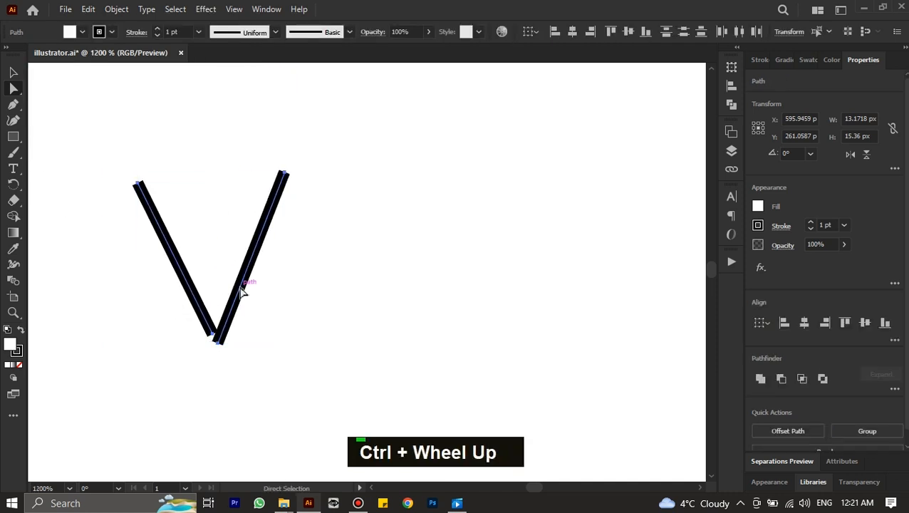
pyautogui.moveTo(240, 290); pyautogui.dragTo(241, 287)
pyautogui.click(299, 300)
pyautogui.moveTo(254, 250)
pyautogui.mouseDown()
pyautogui.moveTo(247, 239)
pyautogui.moveTo(250, 247)
pyautogui.mouseUp()
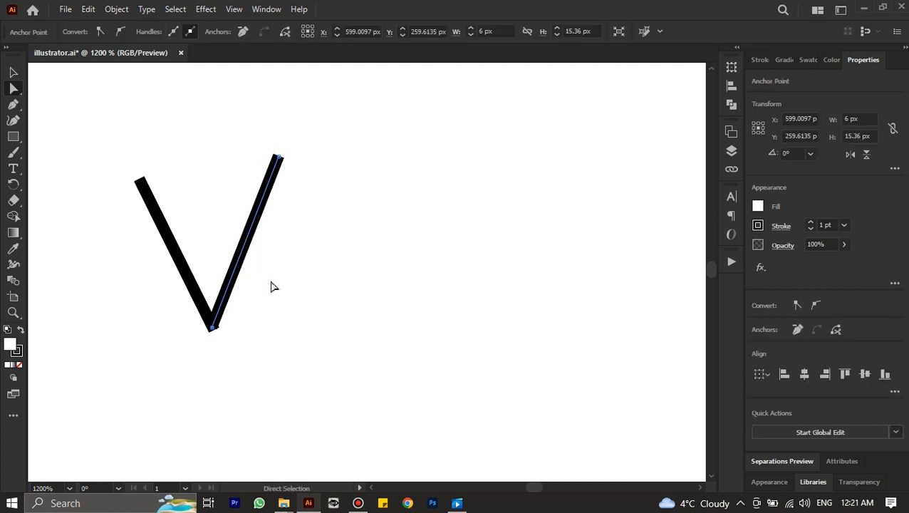
# Step: Nudge the V's left segment slightly upward at the meeting point and deselect it
pyautogui.click(234, 360)
pyautogui.moveTo(213, 344); pyautogui.dragTo(213, 345)
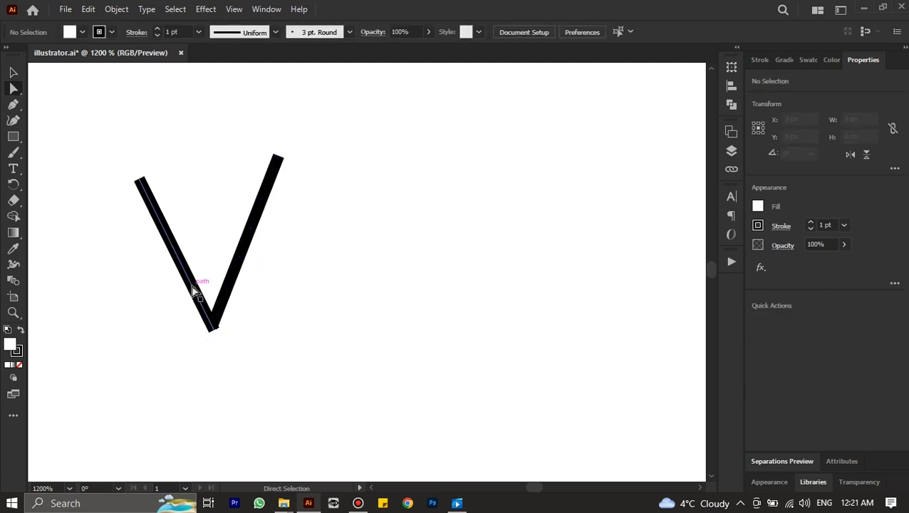
pyautogui.moveTo(191, 286); pyautogui.dragTo(192, 282)
pyautogui.click(306, 364)
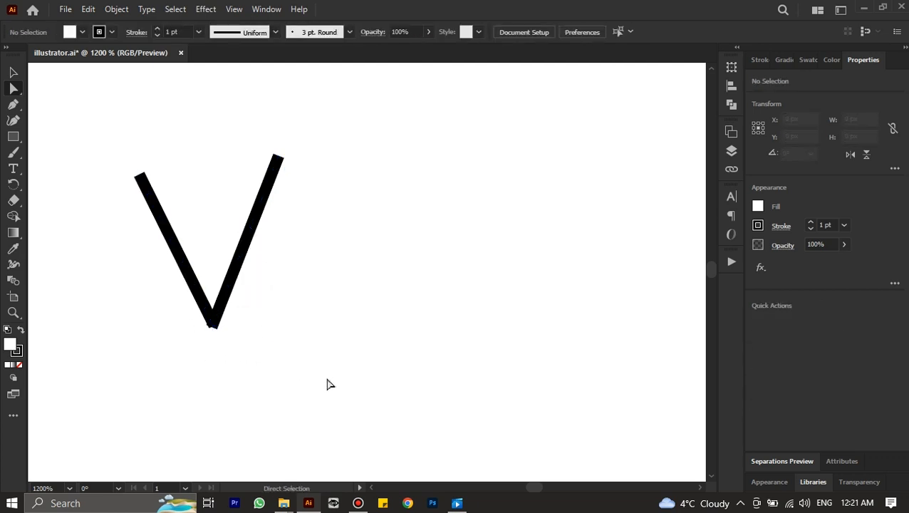
# Step: Select the lower end anchor points of both V segments and average them on both axes
pyautogui.moveTo(189, 339); pyautogui.dragTo(158, 293)
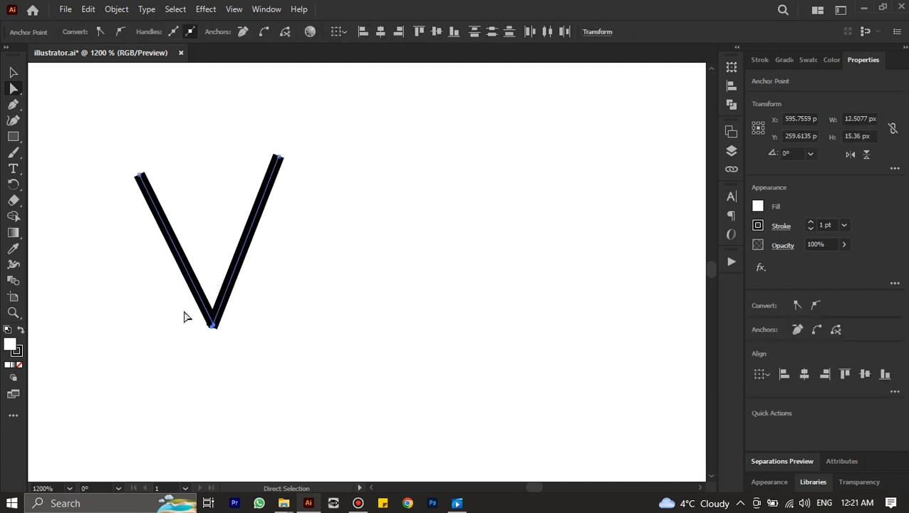
pyautogui.press('alt')
pyautogui.scroll(1, 203, 322)
pyautogui.press('ctrl')
pyautogui.scroll(1, 220, 326)
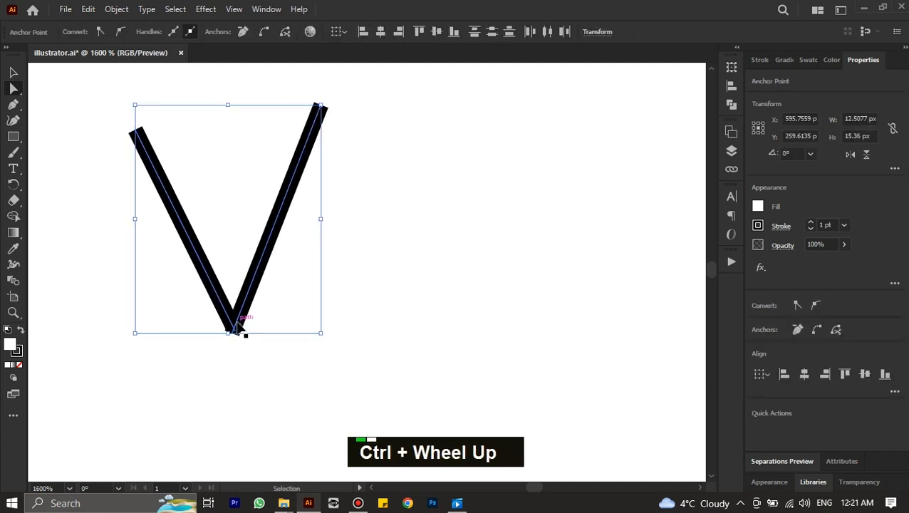
pyautogui.scroll(1, 240, 326)
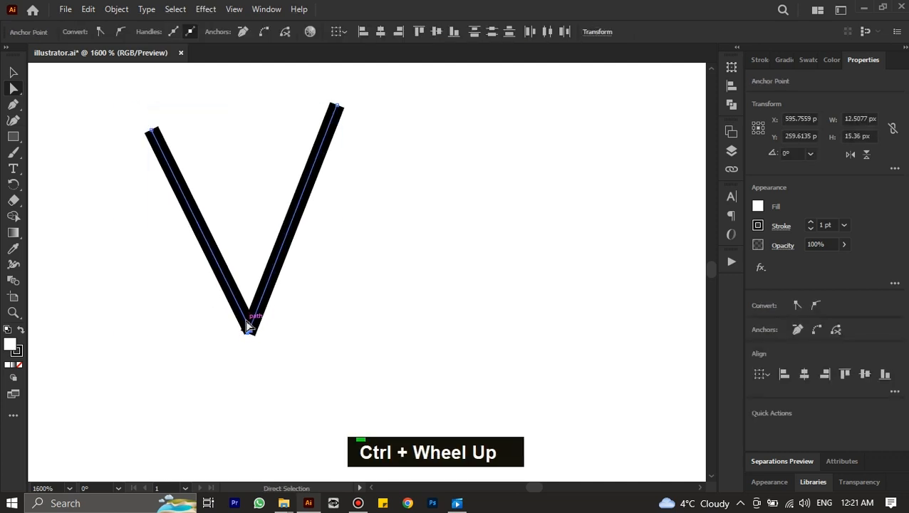
pyautogui.doubleClick(341, 400)
pyautogui.moveTo(343, 393); pyautogui.dragTo(185, 299)
pyautogui.rightClick(245, 310)
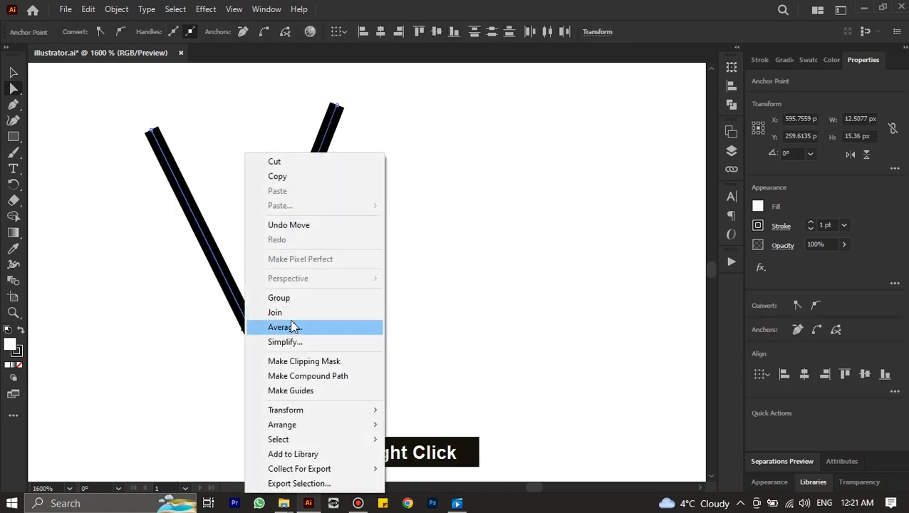
pyautogui.click(294, 326)
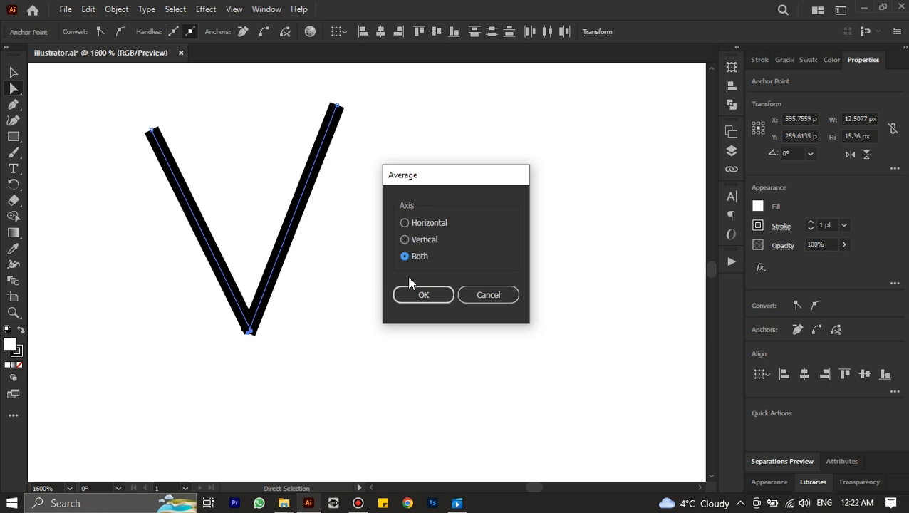
pyautogui.click(423, 295)
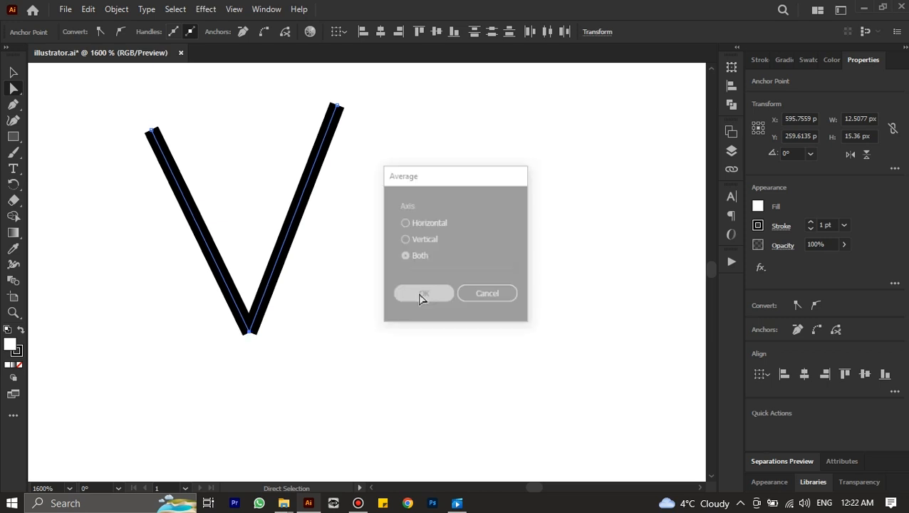
# Step: Join the V's two averaged lower end points, and undo the join
pyautogui.rightClick(255, 328)
pyautogui.click(289, 313)
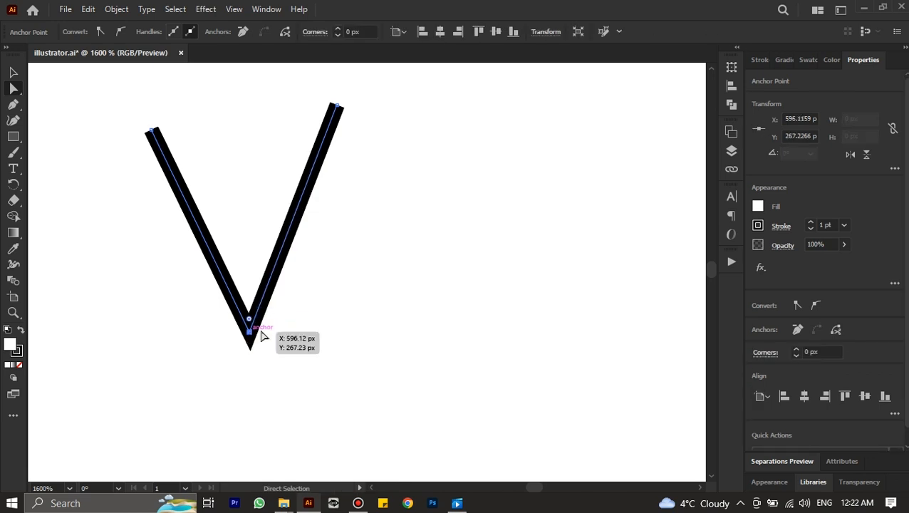
pyautogui.hotkey('ctrl', 'z')
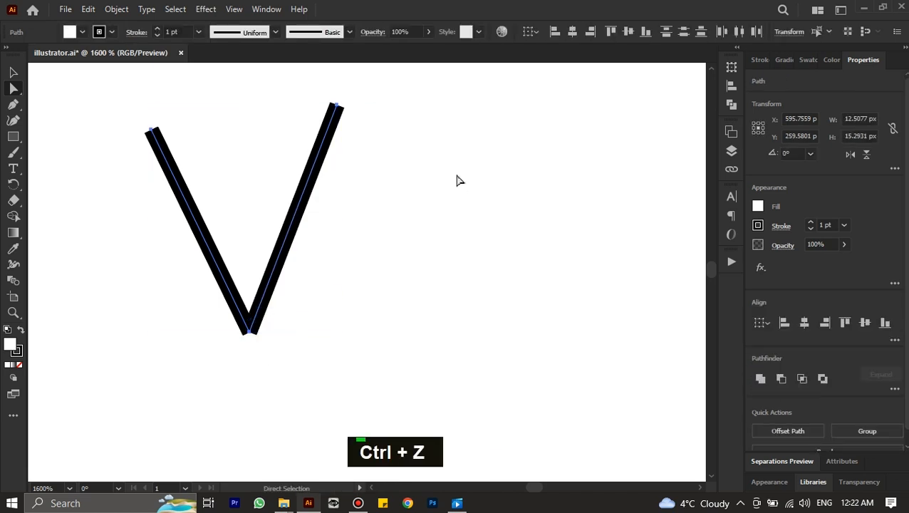
# Step: Select both V segments as whole paths, average them on both axes, and undo the average
pyautogui.press('v')
pyautogui.moveTo(403, 74)
pyautogui.mouseDown()
pyautogui.moveTo(325, 105)
pyautogui.moveTo(144, 206)
pyautogui.mouseUp()
pyautogui.moveTo(138, 236); pyautogui.dragTo(123, 340)
pyautogui.moveTo(48, 84)
pyautogui.mouseDown()
pyautogui.moveTo(236, 195)
pyautogui.moveTo(381, 342)
pyautogui.mouseUp()
pyautogui.rightClick(221, 279)
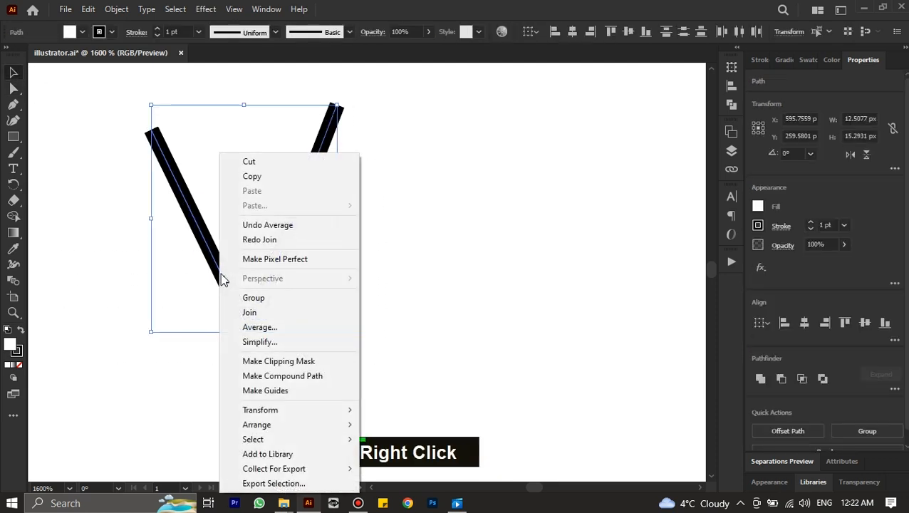
pyautogui.click(279, 329)
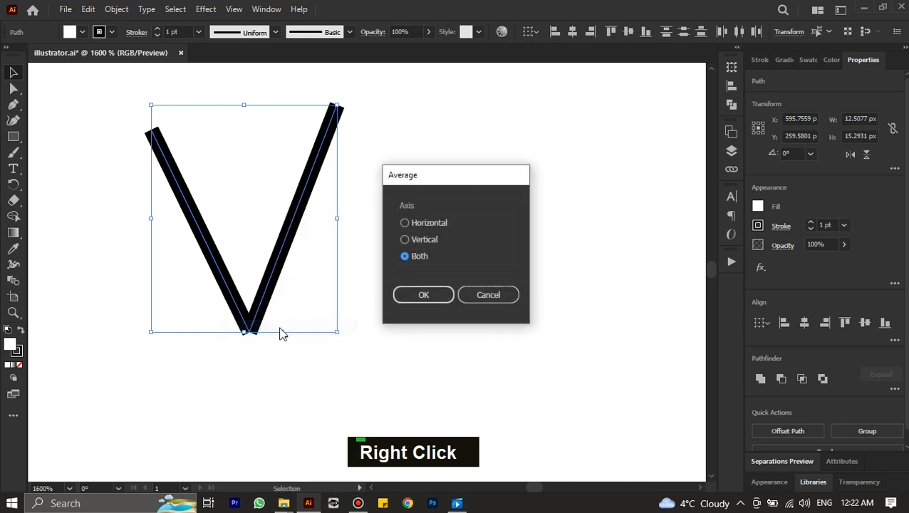
pyautogui.click(436, 295)
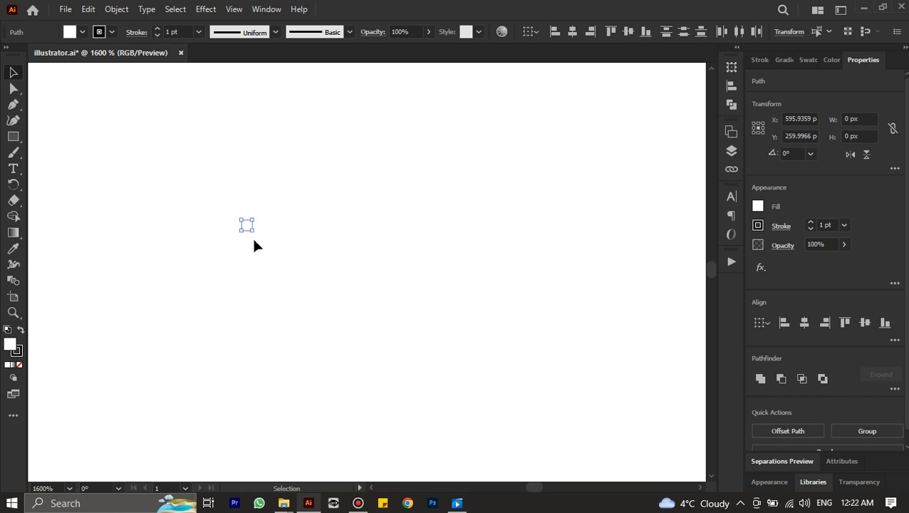
pyautogui.hotkey('ctrl', 'z')
# Step: Select only the V's lower end anchor points, average them on both axes, and join them
pyautogui.doubleClick(16, 89)
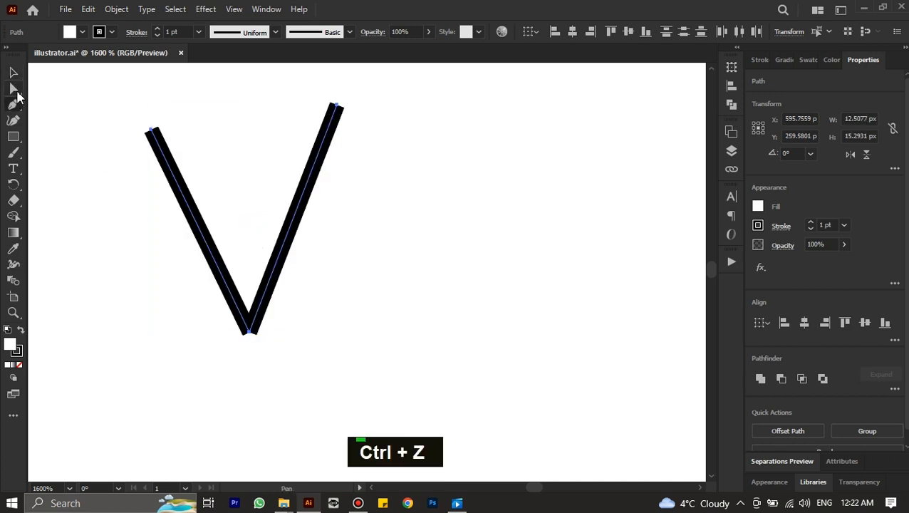
pyautogui.moveTo(335, 372); pyautogui.dragTo(178, 288)
pyautogui.rightClick(246, 311)
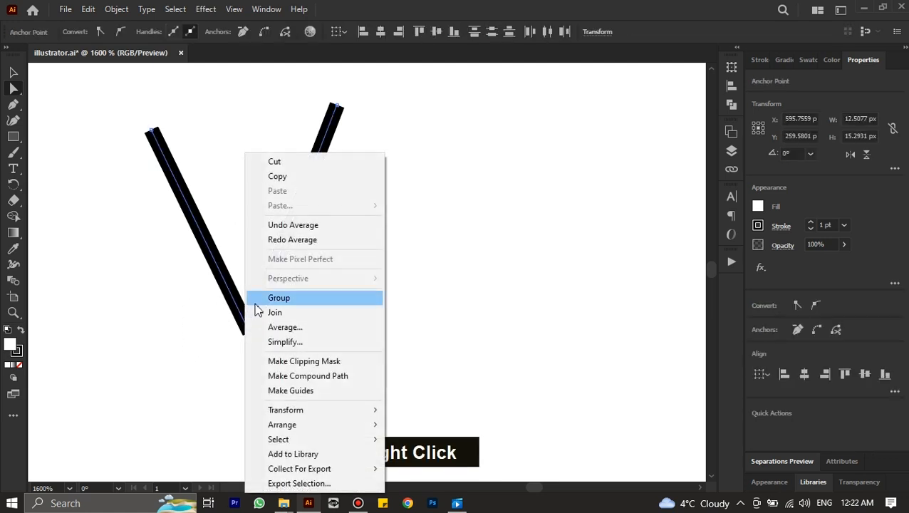
pyautogui.click(285, 328)
pyautogui.click(423, 295)
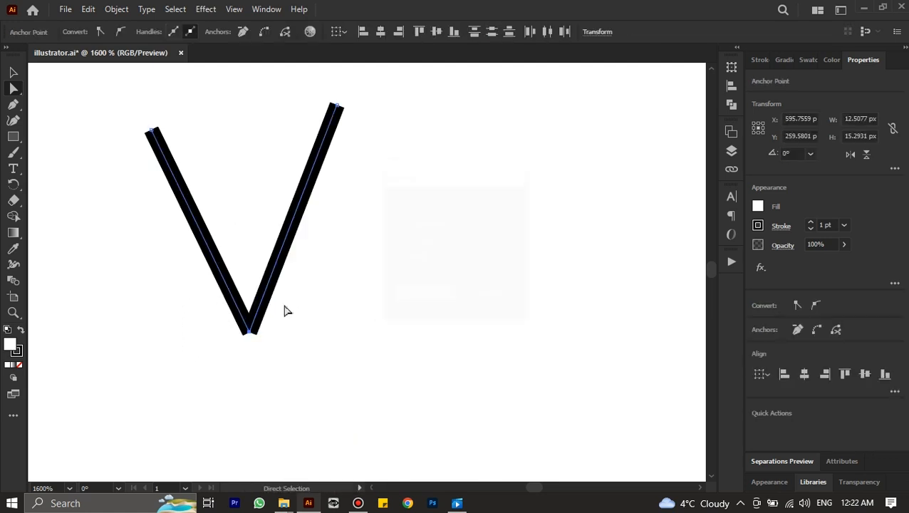
pyautogui.rightClick(255, 313)
pyautogui.click(290, 313)
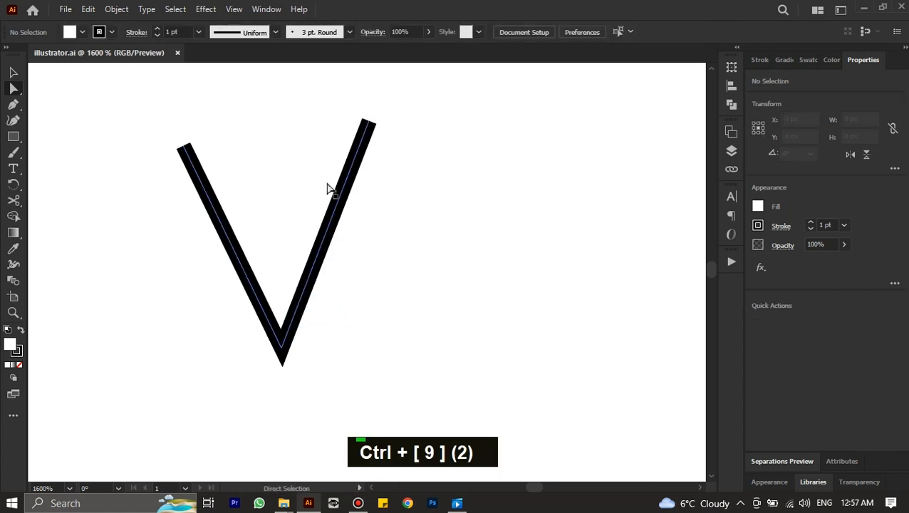
# Step: Select the two end points at the heart's bottom tip, average them on both axes, and join them
pyautogui.scroll(-5, 380, 221)
pyautogui.hscroll(9, 380, 224)
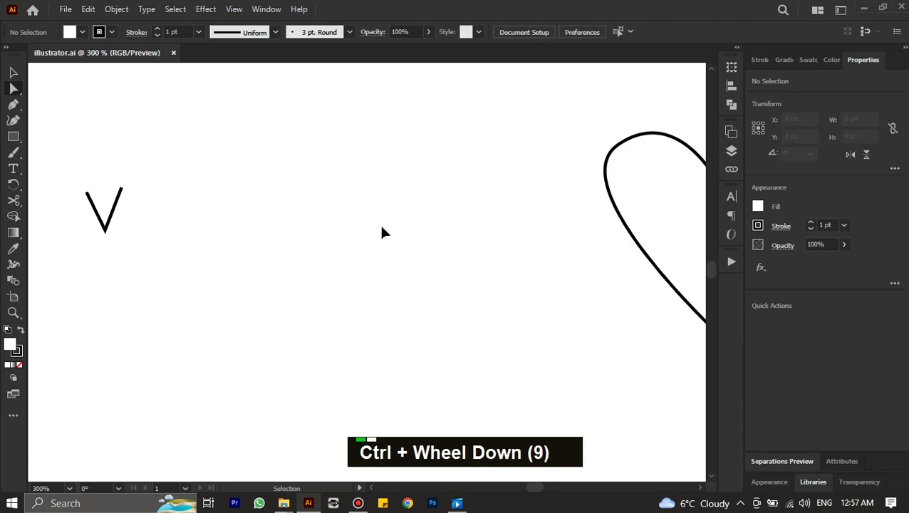
pyautogui.scroll(-6, 385, 228)
pyautogui.scroll(7, 446, 237)
pyautogui.scroll(2, 349, 203)
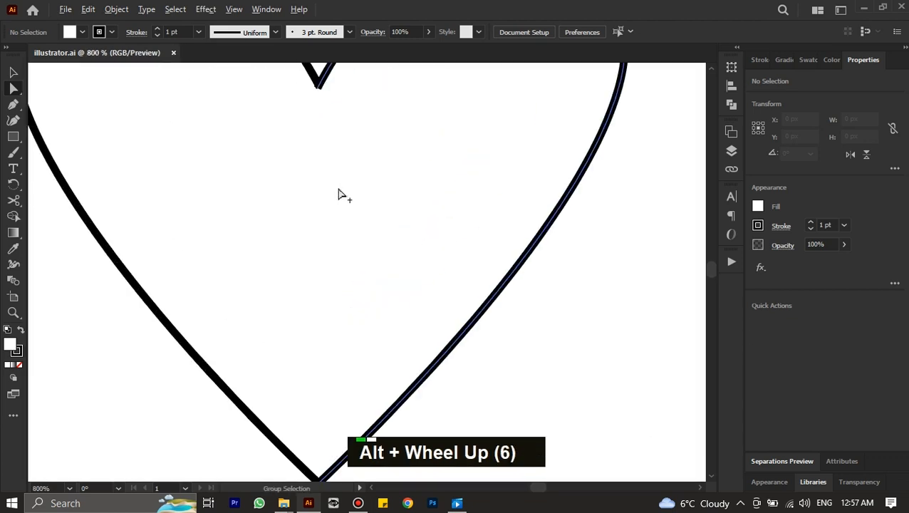
pyautogui.scroll(-1, 340, 204)
pyautogui.scroll(-1, 341, 249)
pyautogui.scroll(2, 335, 303)
pyautogui.scroll(3, 323, 319)
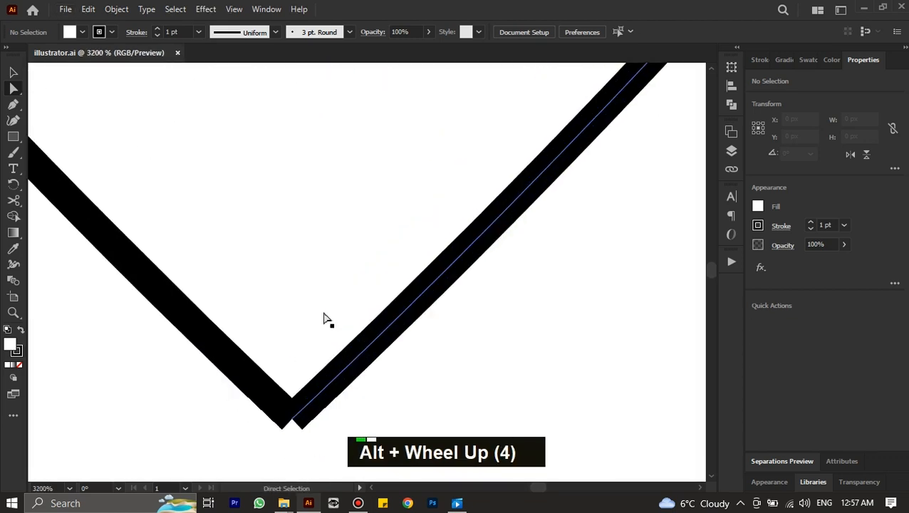
pyautogui.scroll(1, 321, 308)
pyautogui.scroll(-1, 310, 321)
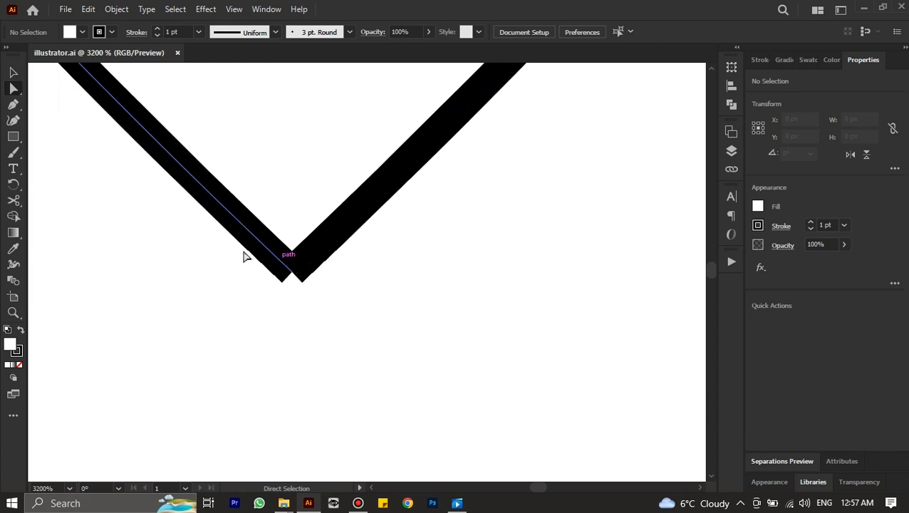
pyautogui.moveTo(399, 334); pyautogui.dragTo(262, 167)
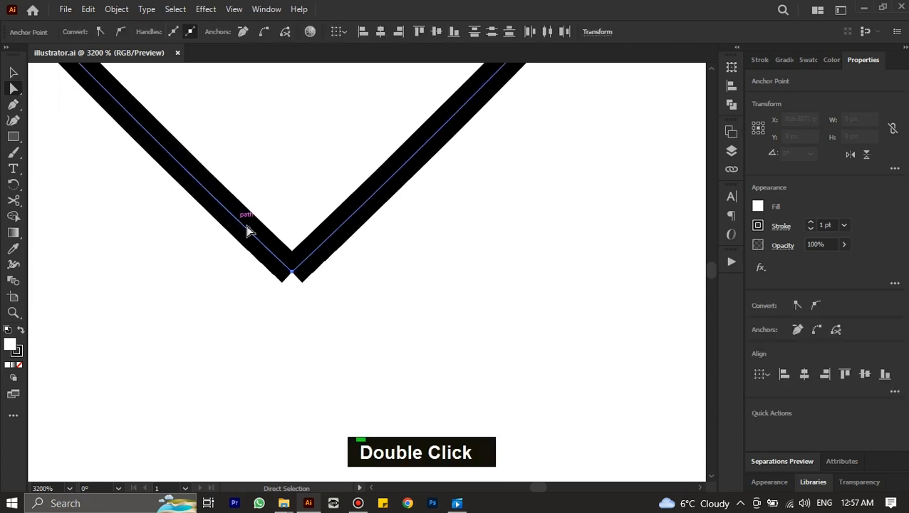
pyautogui.rightClick(272, 238)
pyautogui.click(324, 327)
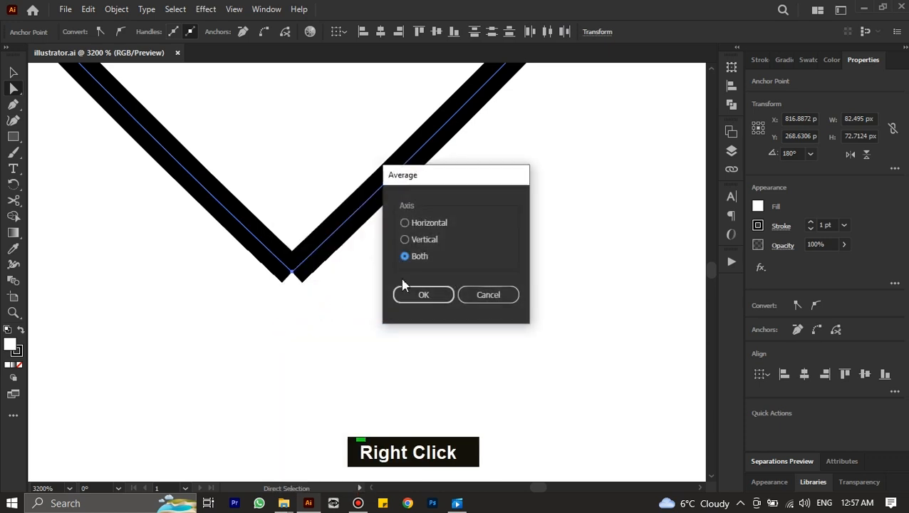
pyautogui.press('Return')
pyautogui.rightClick(302, 273)
pyautogui.click(326, 297)
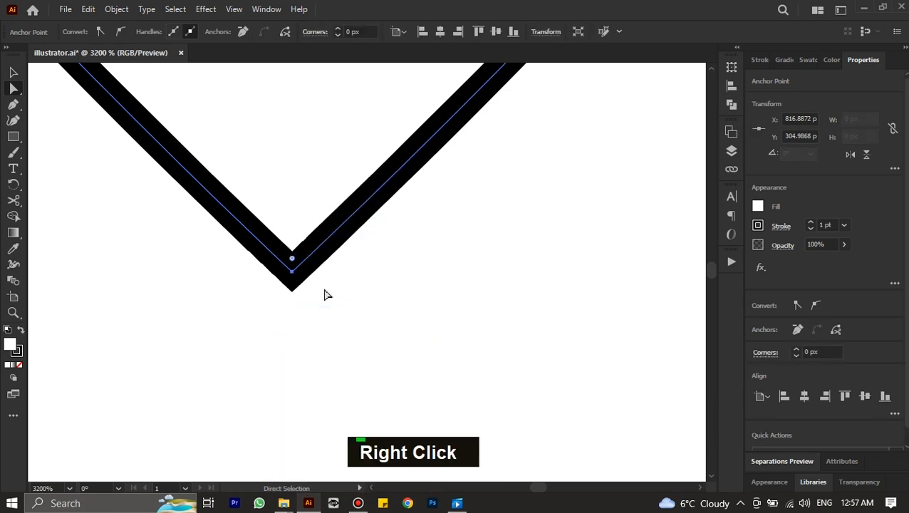
# Step: Select the two end points at the heart's top notch, average them on both axes, and join them
pyautogui.keyDown('alt'); pyautogui.scroll(-5, 324, 289); pyautogui.keyUp('alt')
pyautogui.scroll(2, 324, 285)
pyautogui.click(326, 182)
pyautogui.keyDown('alt'); pyautogui.scroll(5, 318, 218); pyautogui.keyUp('alt')
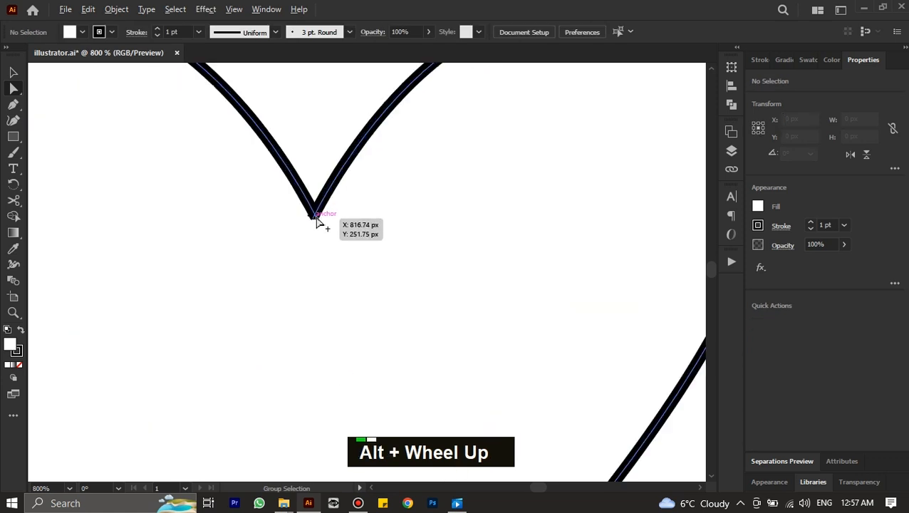
pyautogui.moveTo(389, 77); pyautogui.dragTo(317, 241)
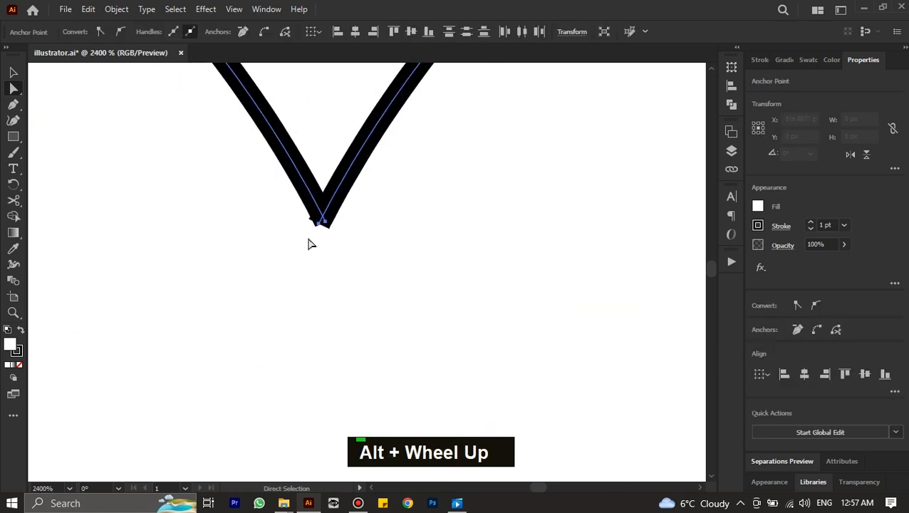
pyautogui.rightClick(322, 241)
pyautogui.click(364, 329)
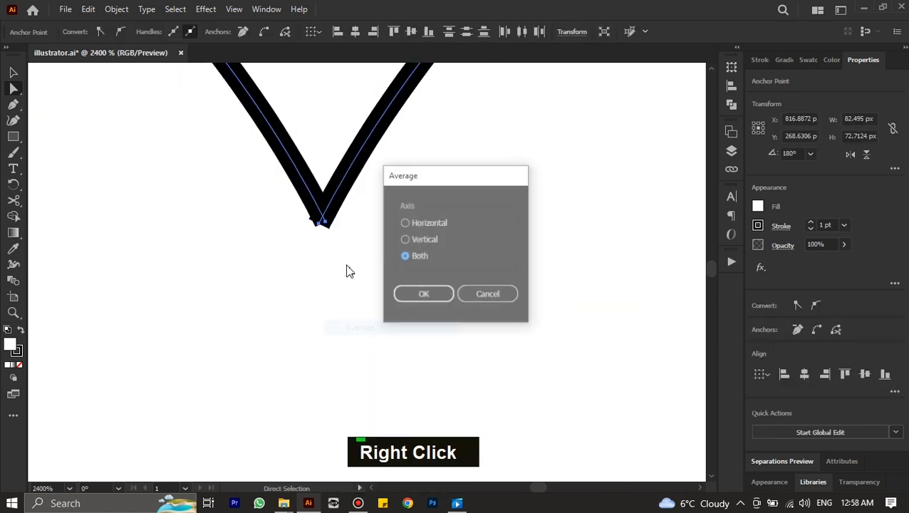
pyautogui.press('Return')
pyautogui.rightClick(326, 223)
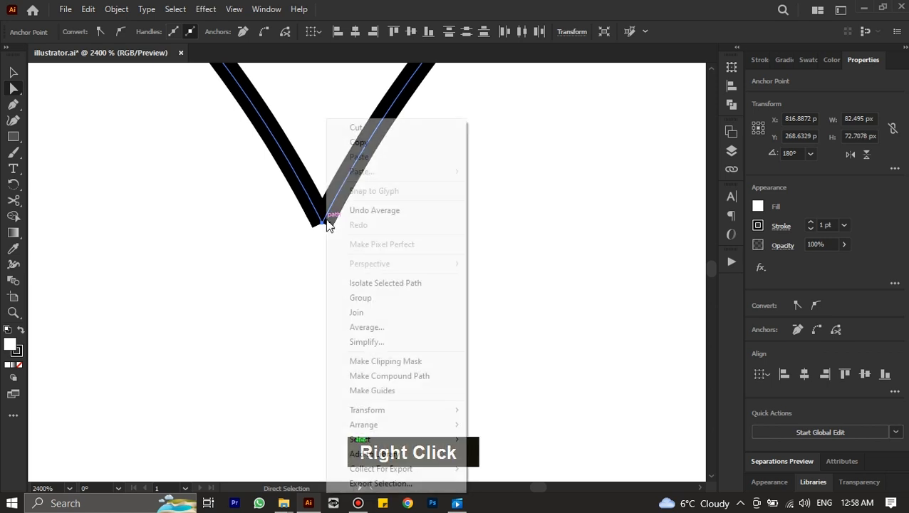
pyautogui.click(365, 311)
# Step: Select the whole heart and fill it with solid red
pyautogui.keyDown('alt'); pyautogui.scroll(-8, 333, 229); pyautogui.keyUp('alt')
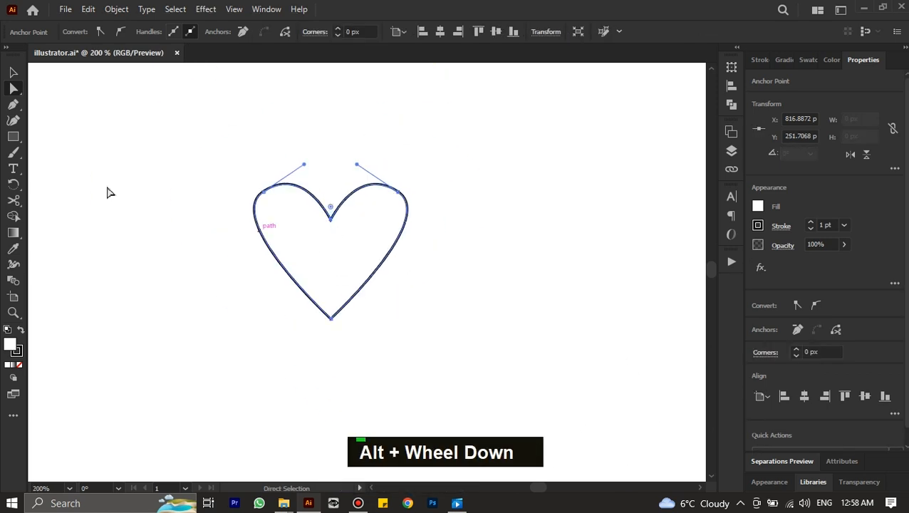
pyautogui.click(13, 72)
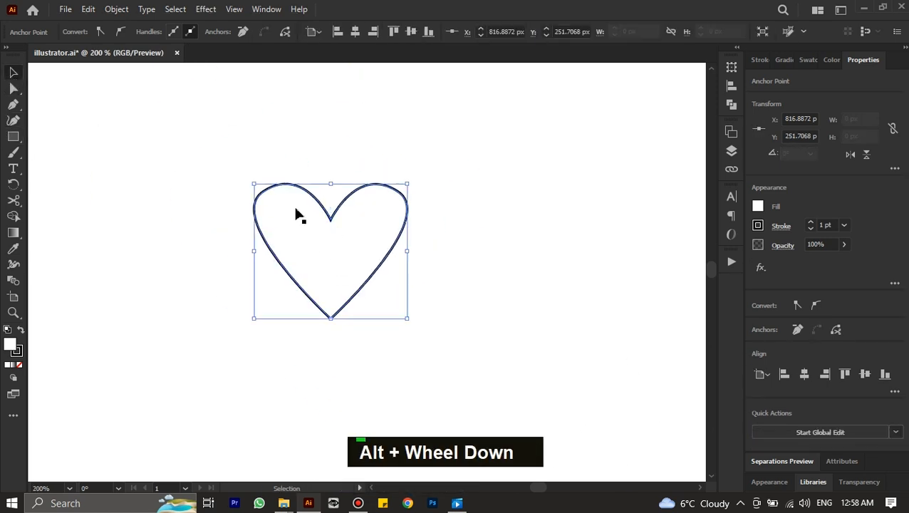
pyautogui.click(758, 206)
pyautogui.click(686, 254)
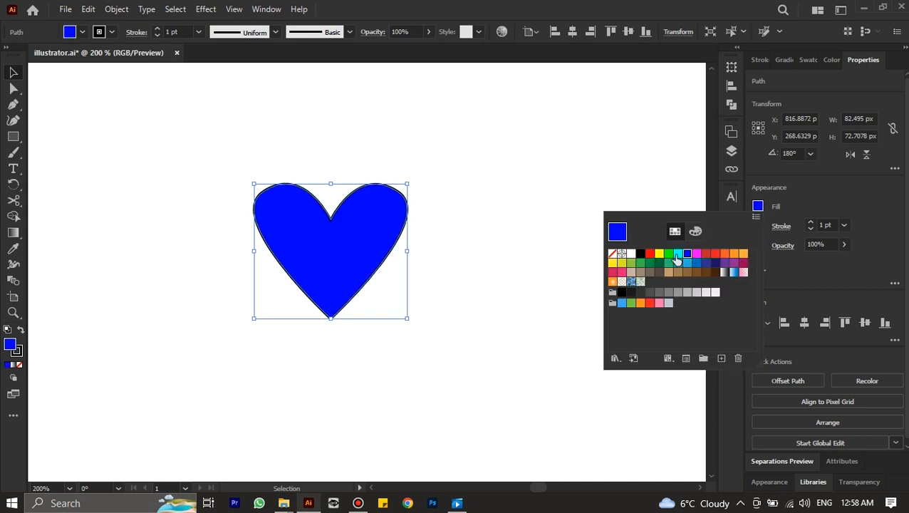
pyautogui.click(649, 254)
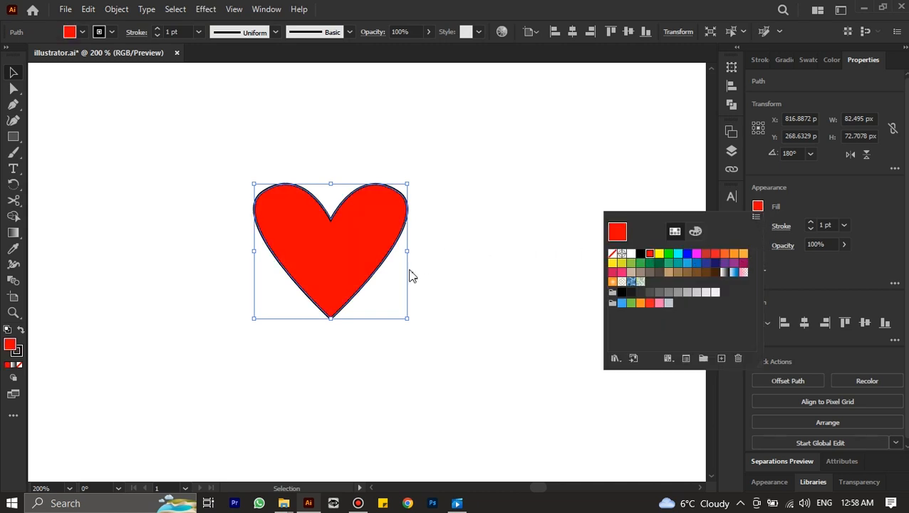
# Step: Scale the heart up proportionally to about 608 by 536 px
pyautogui.click(335, 324)
pyautogui.moveTo(330, 322); pyautogui.dragTo(317, 464)
pyautogui.scroll(-5, 337, 369)
pyautogui.scroll(-2, 334, 339)
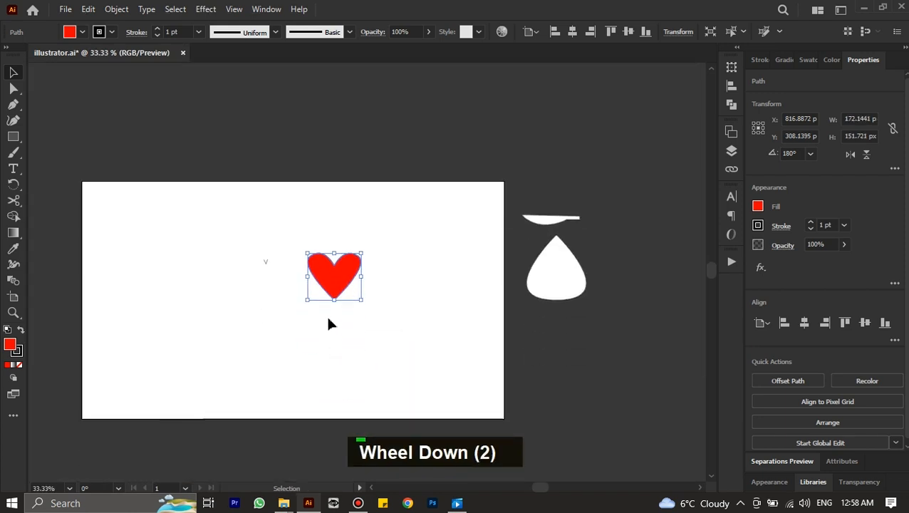
pyautogui.moveTo(334, 301); pyautogui.dragTo(322, 420)
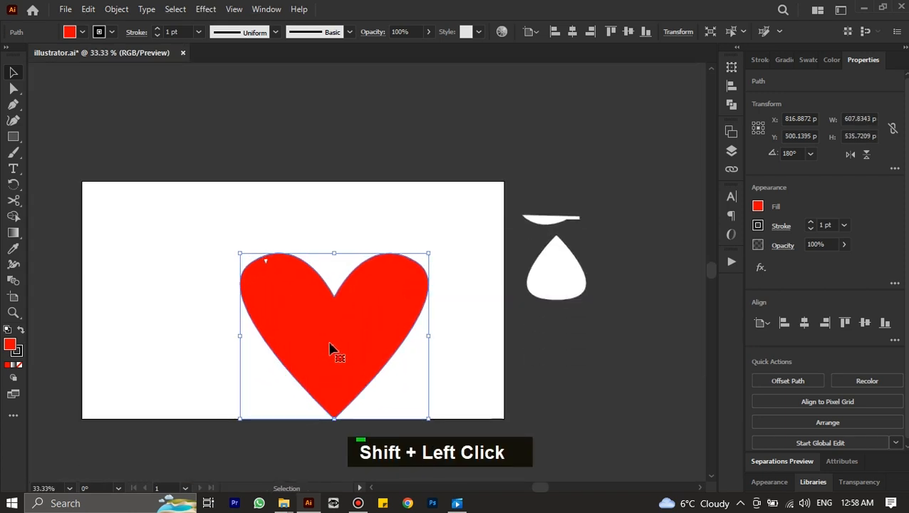
# Step: Move the heart off the artboard below the white drop shape and scale it down to about 409 by 361 px
pyautogui.moveTo(297, 302); pyautogui.dragTo(581, 397)
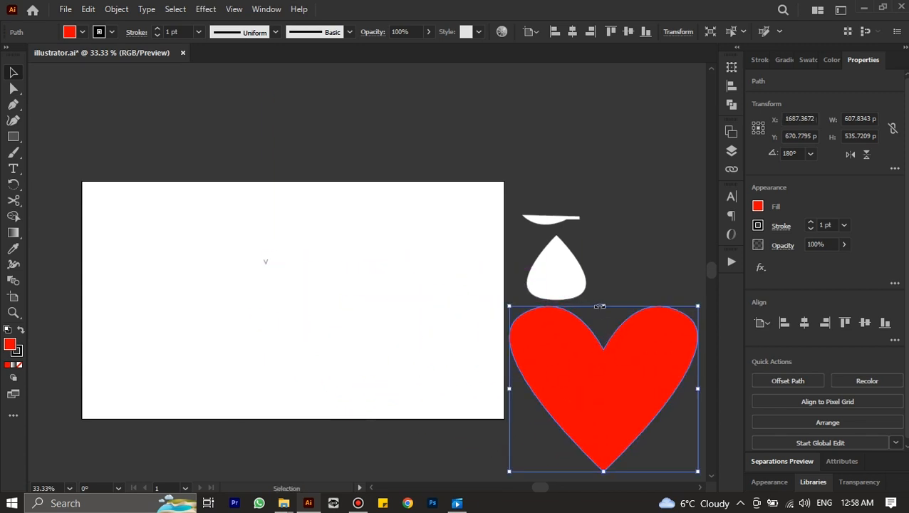
pyautogui.moveTo(600, 307); pyautogui.dragTo(600, 361)
pyautogui.moveTo(593, 410); pyautogui.dragTo(576, 387)
# Step: Delete the small V path from the artboard
pyautogui.keyDown('alt'); pyautogui.scroll(5, 255, 260); pyautogui.keyUp('alt')
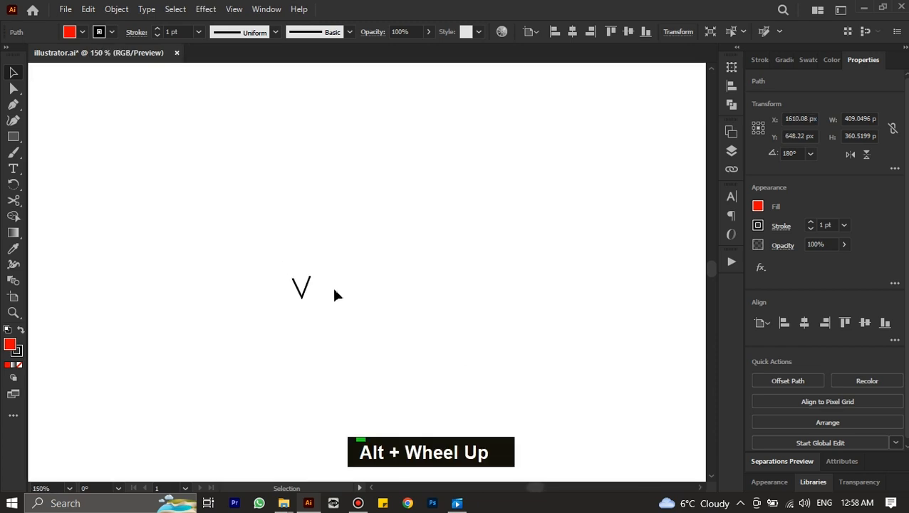
pyautogui.press('Delete')
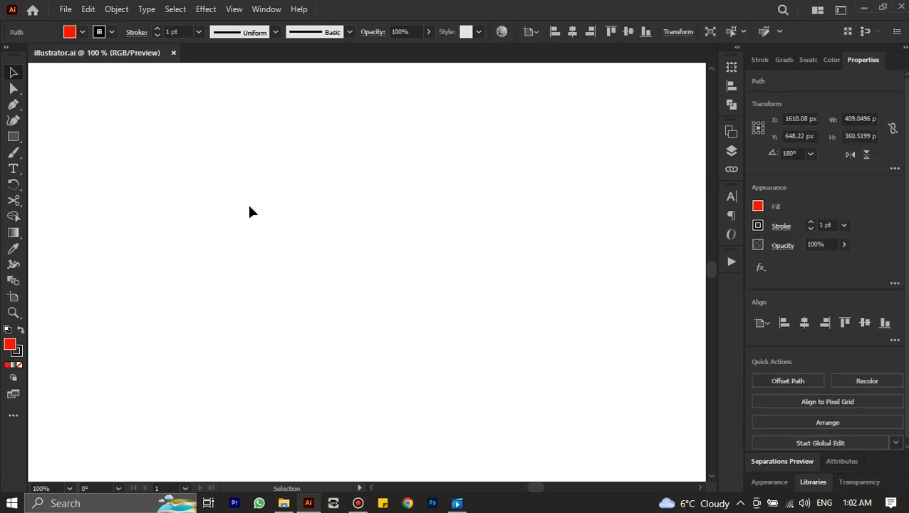
# Step: Show the rulers, place a vertical guide at about X 688 px, and restore the default white fill and black stroke
pyautogui.press('ctrl')
pyautogui.press('ctrl')
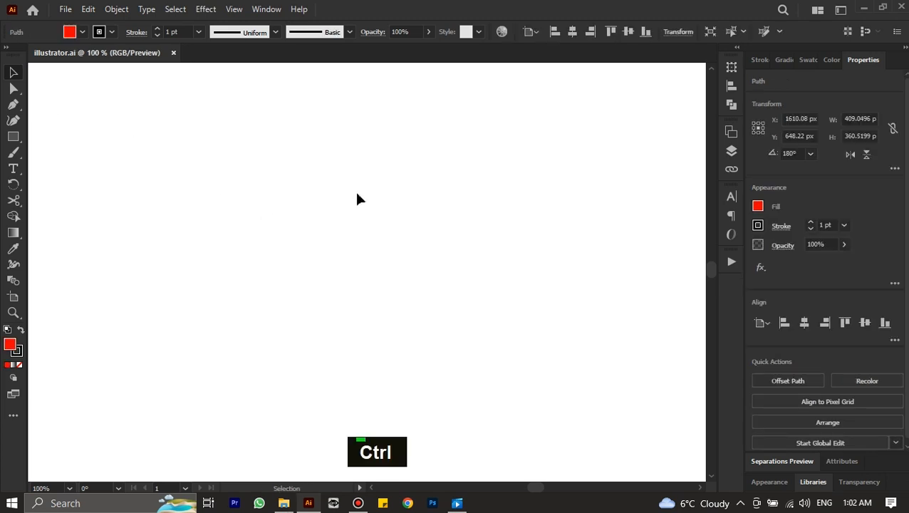
pyautogui.hotkey('ctrl', 'r')
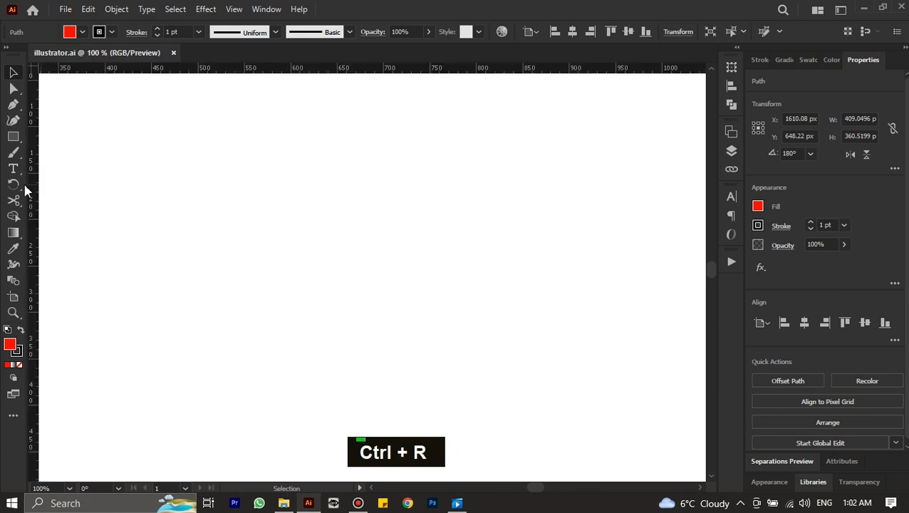
pyautogui.moveTo(33, 190); pyautogui.dragTo(376, 188)
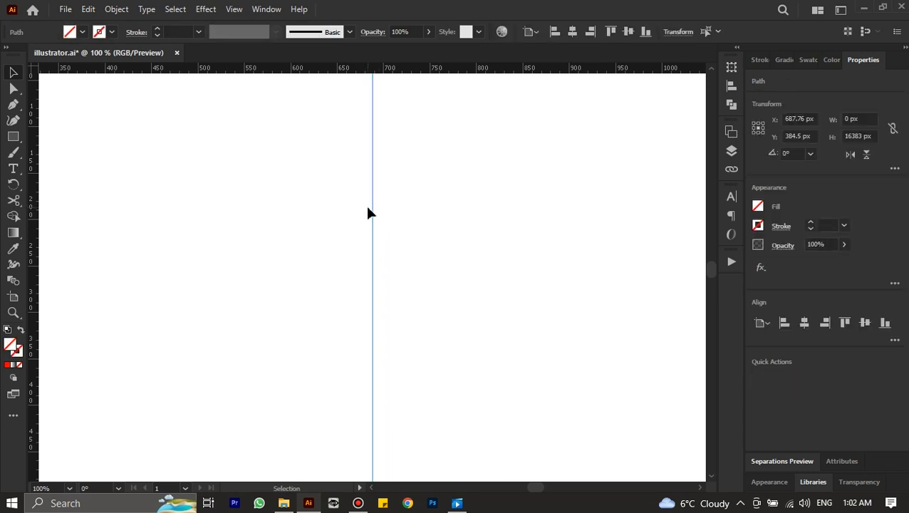
pyautogui.click(8, 329)
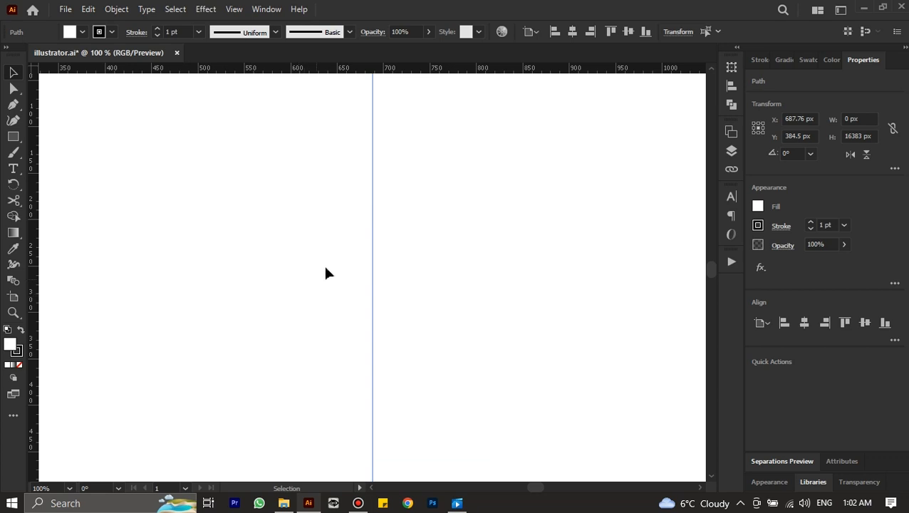
# Step: Draw the left half of a spade with the Pen tool, starting on the guide, with a curved side, lower lobe and inward-curving stem
pyautogui.press('p')
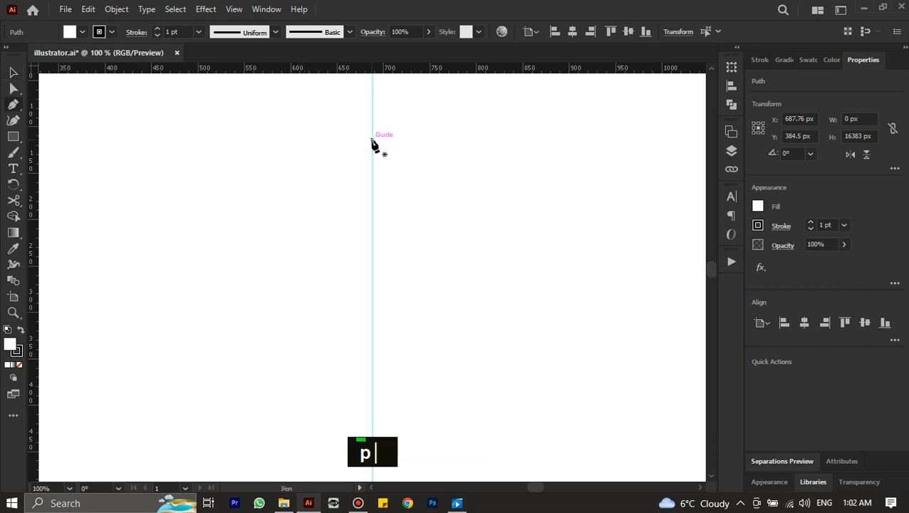
pyautogui.click(372, 140)
pyautogui.moveTo(270, 372); pyautogui.dragTo(326, 431)
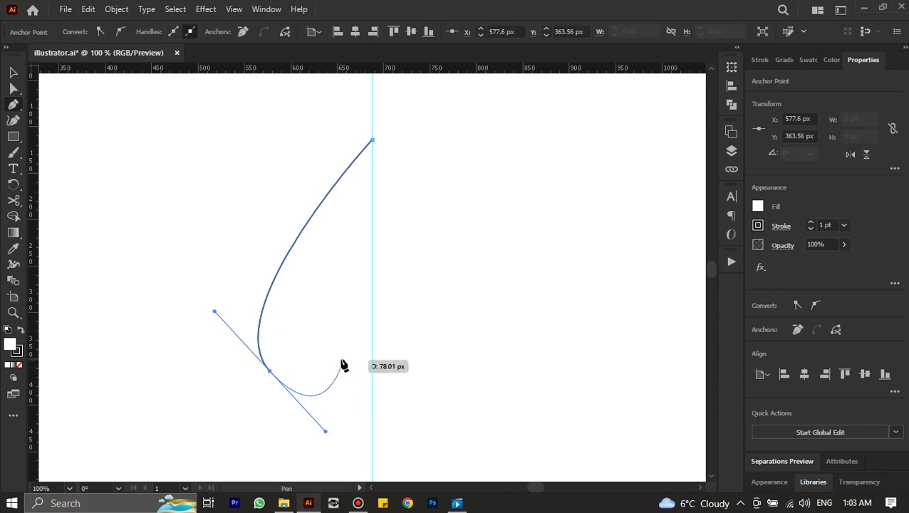
pyautogui.click(340, 384)
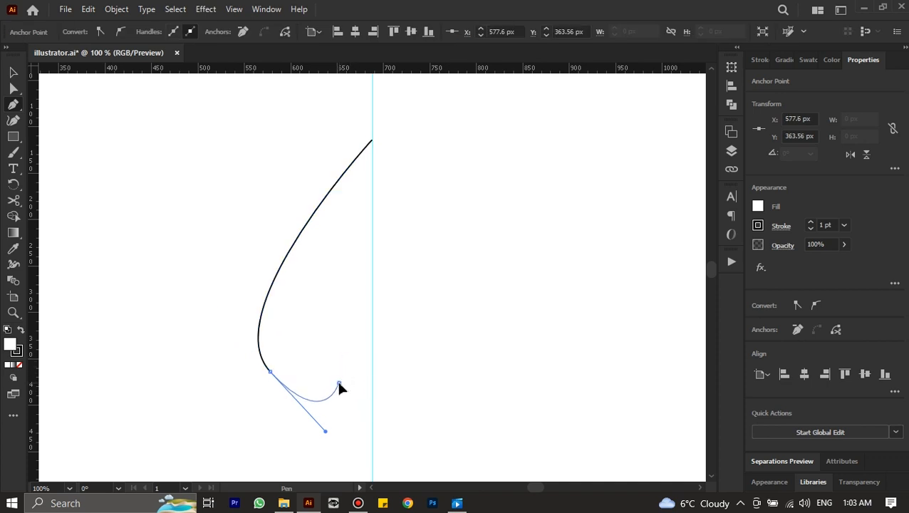
pyautogui.moveTo(311, 401); pyautogui.dragTo(278, 421)
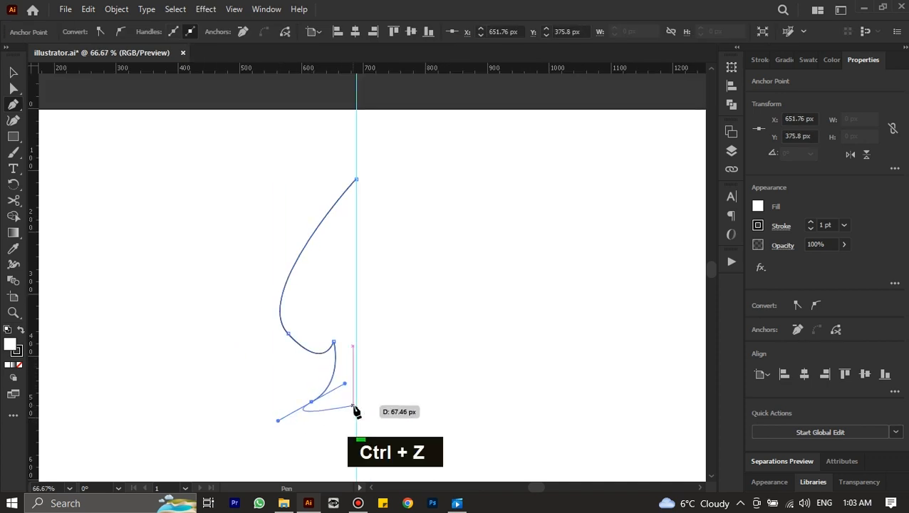
# Step: Finish the half spade with a straight horizontal base from the stem's outer corner to the guide, and end the path open
pyautogui.press('shift')
pyautogui.press('shift')
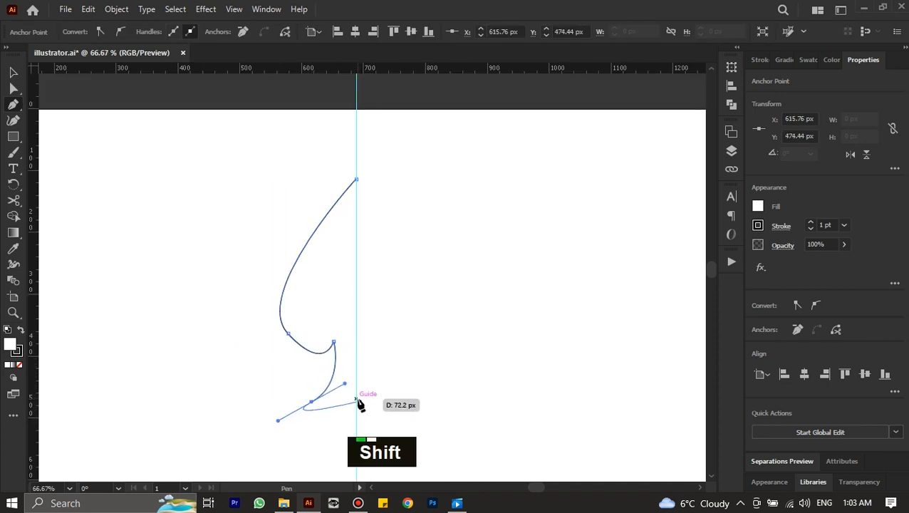
pyautogui.keyDown('alt'); pyautogui.click(312, 403); pyautogui.keyUp('alt')
pyautogui.press('shift')
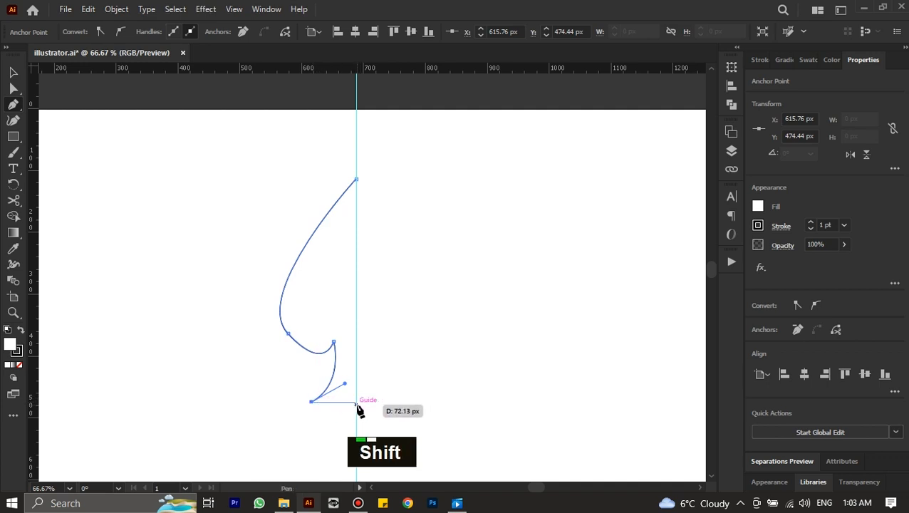
pyautogui.keyDown('shift'); pyautogui.click(356, 402); pyautogui.keyUp('shift')
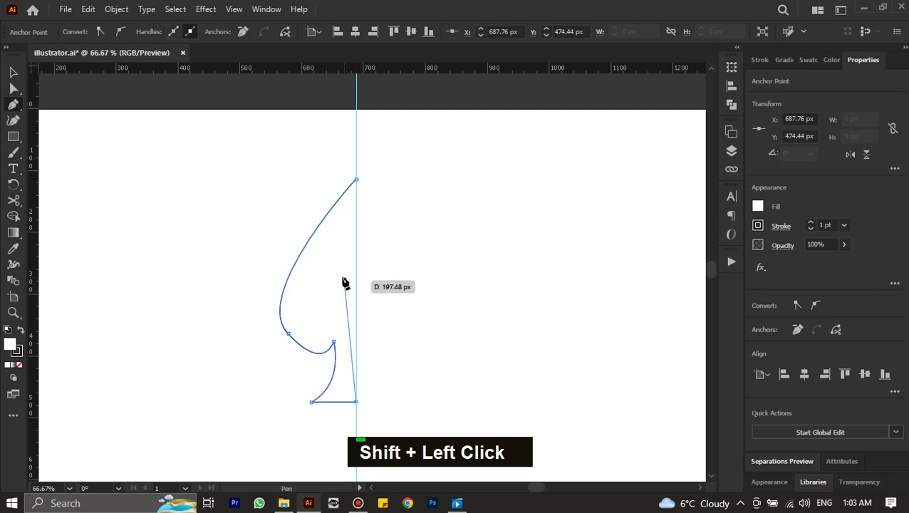
pyautogui.press('Escape')
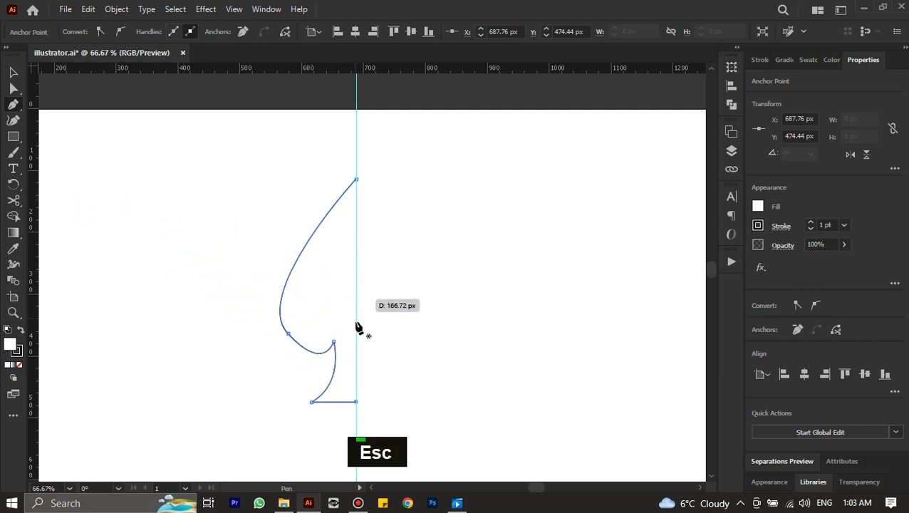
# Step: Move the half spade's inner notch and base anchor points straight up together to shorten the shape
pyautogui.press('a')
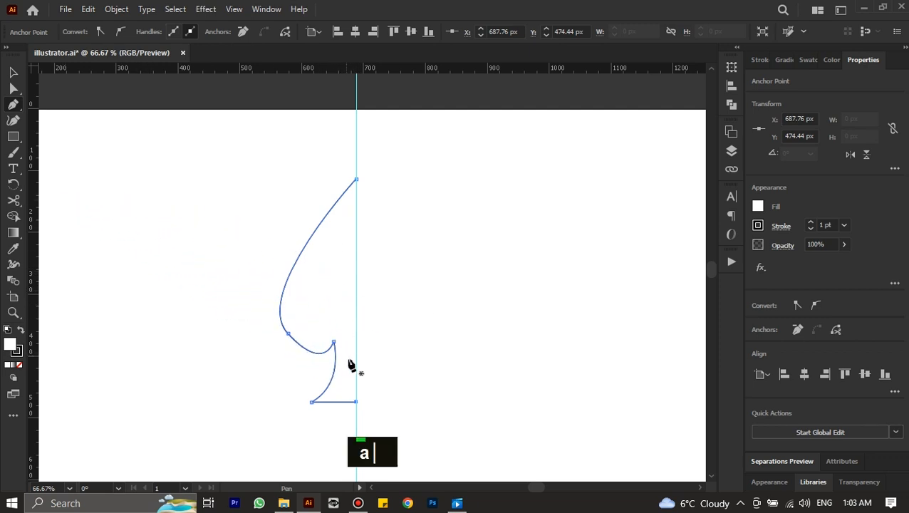
pyautogui.moveTo(312, 381); pyautogui.dragTo(310, 333)
pyautogui.moveTo(337, 369); pyautogui.dragTo(337, 344)
pyautogui.press('shift')
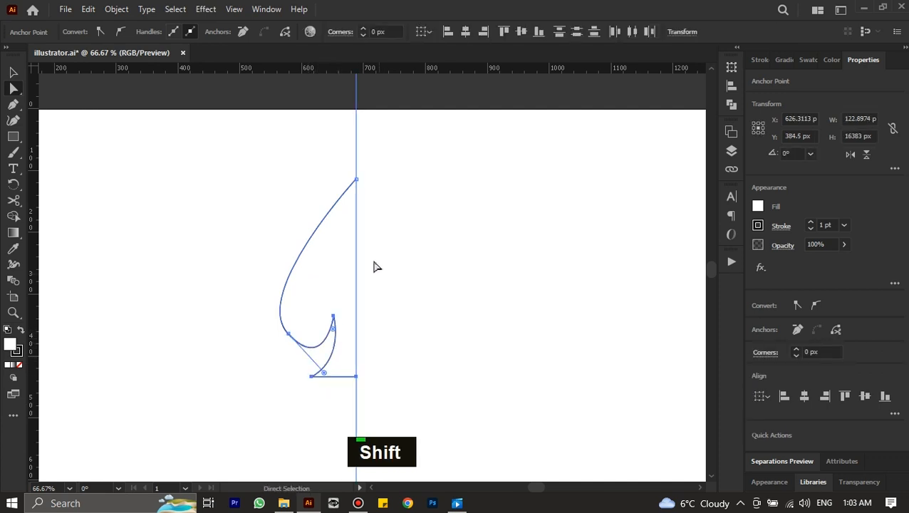
# Step: Reflect a copy of the half spade across the vertical axis and align it against the original's straight side to complete the outline
pyautogui.click(362, 201)
pyautogui.click(293, 335)
pyautogui.rightClick(314, 293)
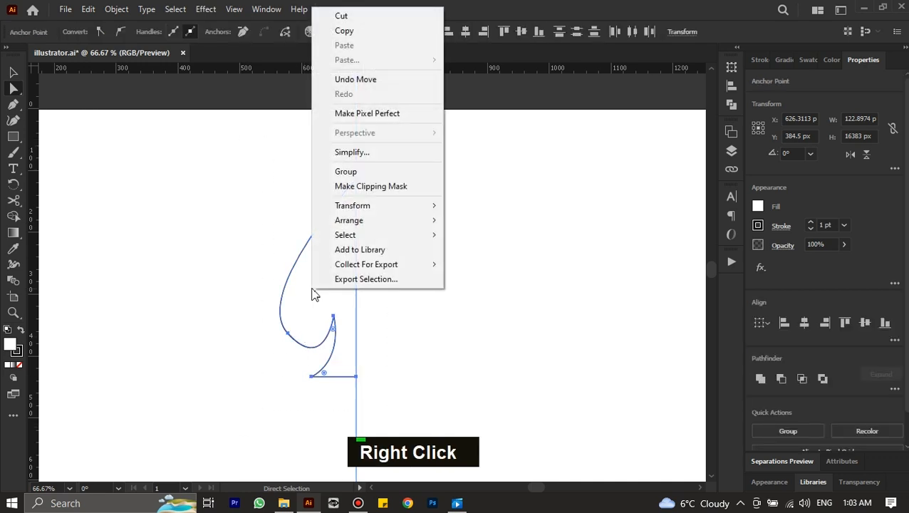
pyautogui.moveTo(377, 205)
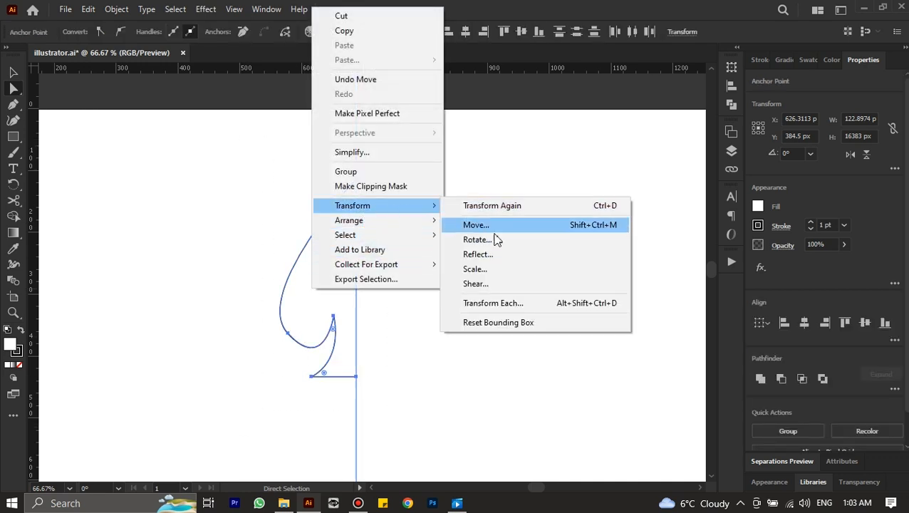
pyautogui.click(505, 255)
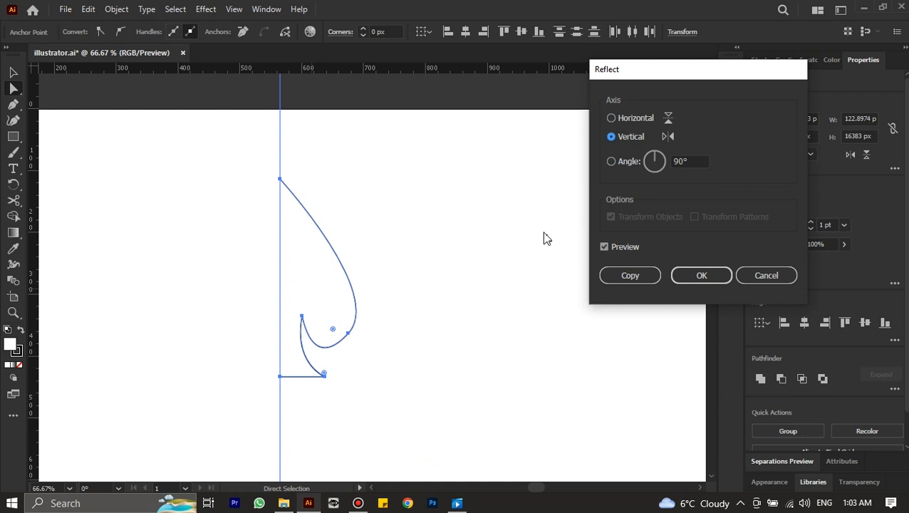
pyautogui.click(622, 279)
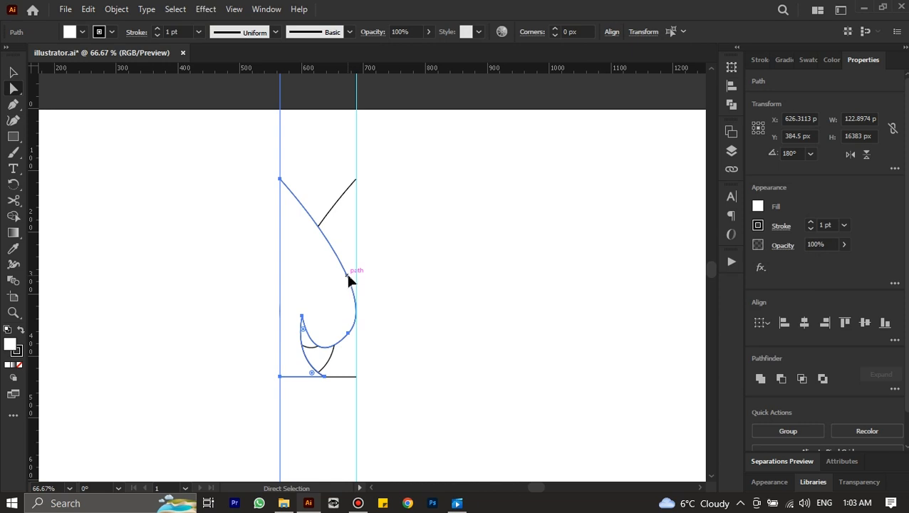
pyautogui.moveTo(347, 278); pyautogui.dragTo(423, 289)
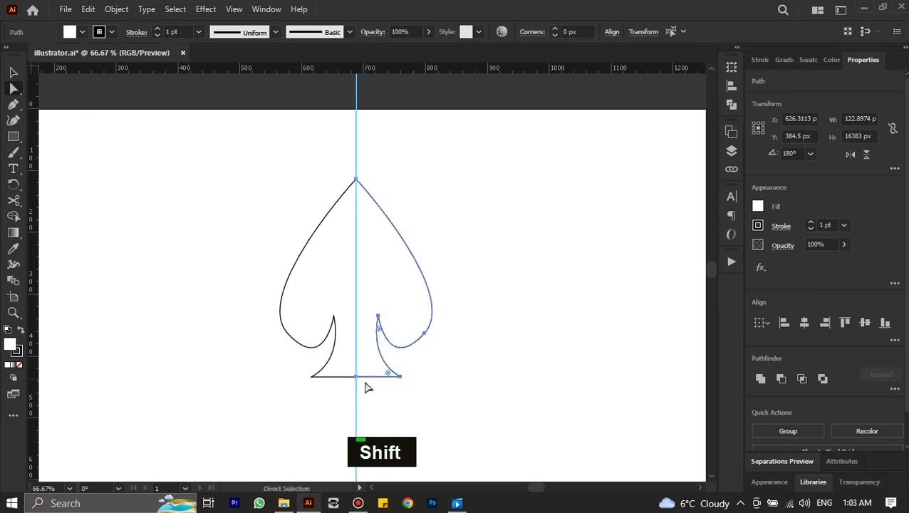
# Step: Hide the rulers and clear the vertical guide from view
pyautogui.click(368, 393)
pyautogui.click(357, 153)
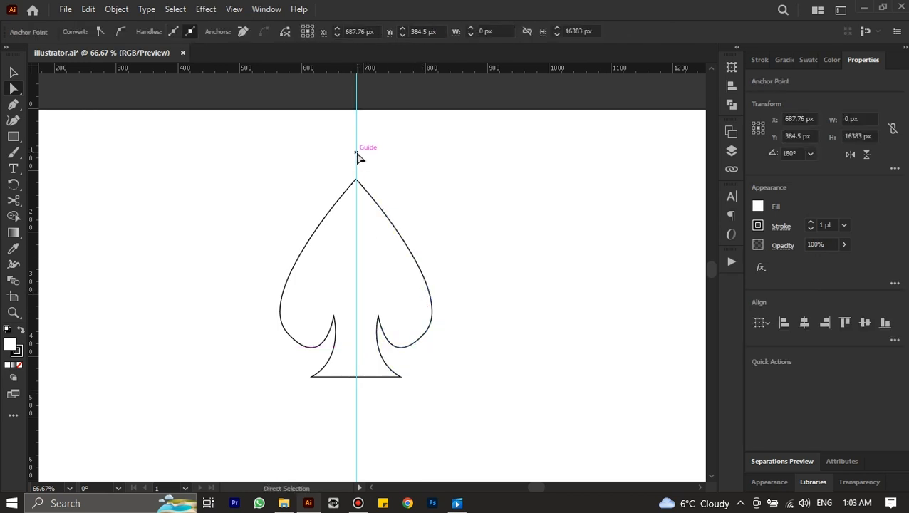
pyautogui.press('ctrl')
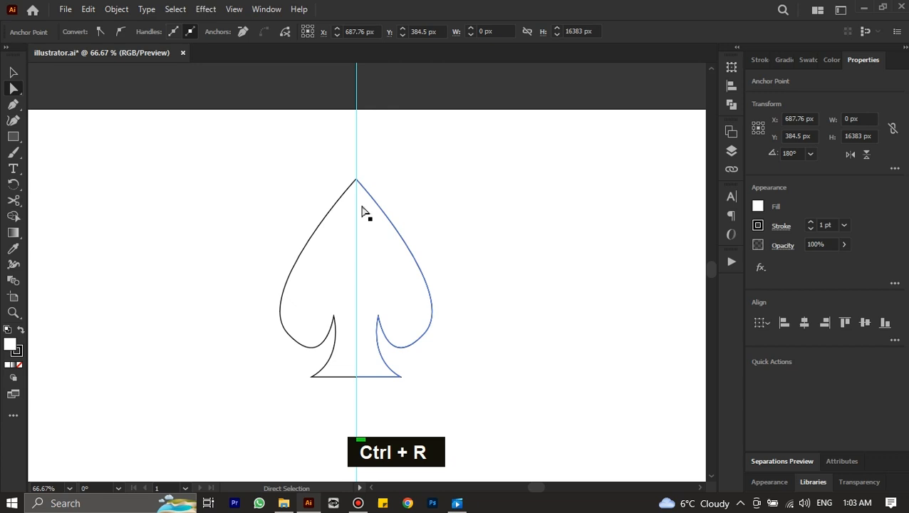
pyautogui.rightClick(314, 157)
pyautogui.click(387, 322)
# Step: Average the two anchor points at the spade's tip on both axes and join them
pyautogui.scroll(-1, 358, 343)
pyautogui.keyDown('alt'); pyautogui.scroll(3, 360, 346); pyautogui.keyUp('alt')
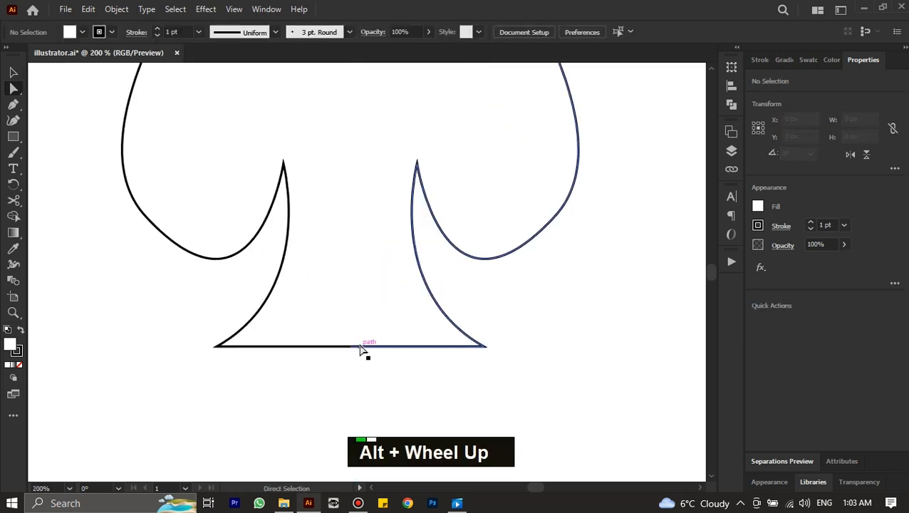
pyautogui.scroll(2, 364, 349)
pyautogui.scroll(4, 365, 338)
pyautogui.keyDown('alt'); pyautogui.scroll(2, 358, 202); pyautogui.keyUp('alt')
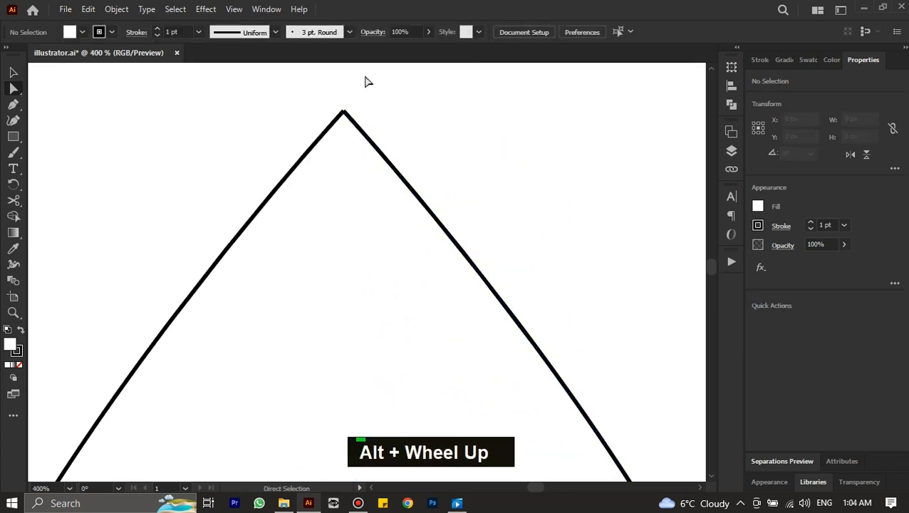
pyautogui.moveTo(369, 75); pyautogui.dragTo(325, 142)
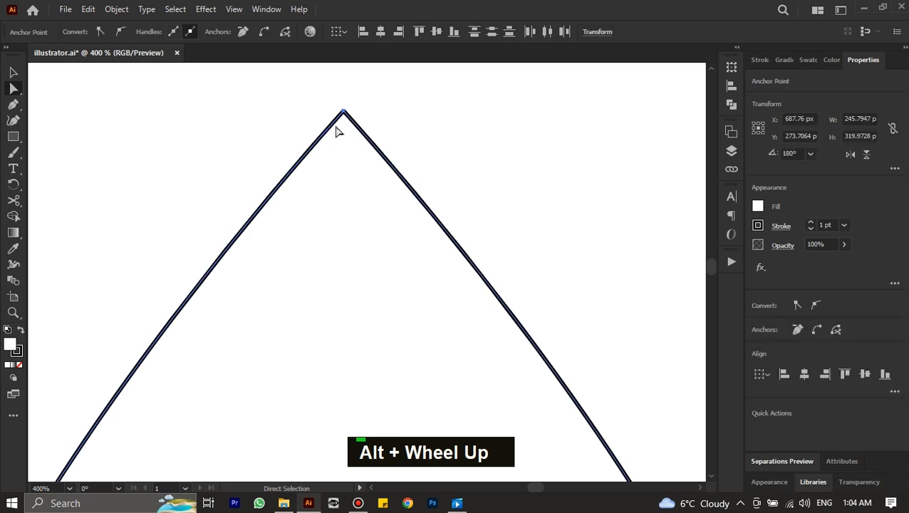
pyautogui.rightClick(342, 124)
pyautogui.click(384, 293)
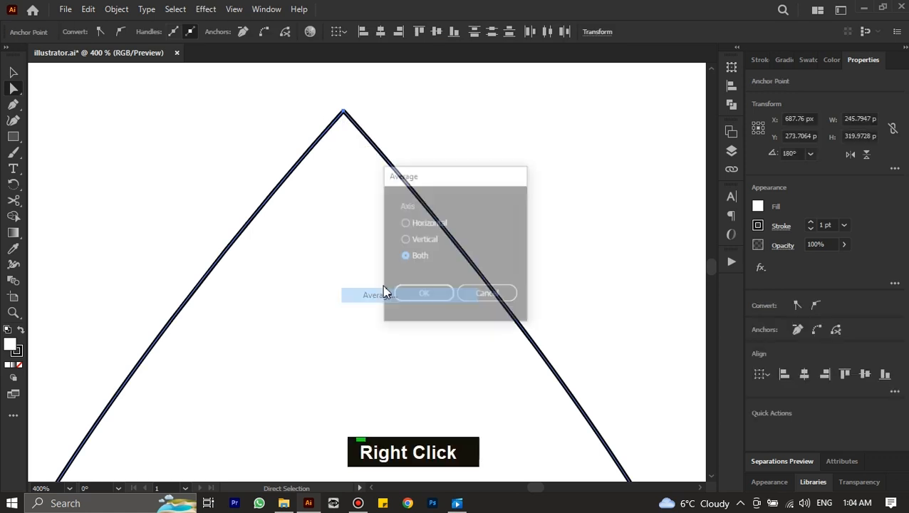
pyautogui.click(423, 294)
pyautogui.rightClick(355, 118)
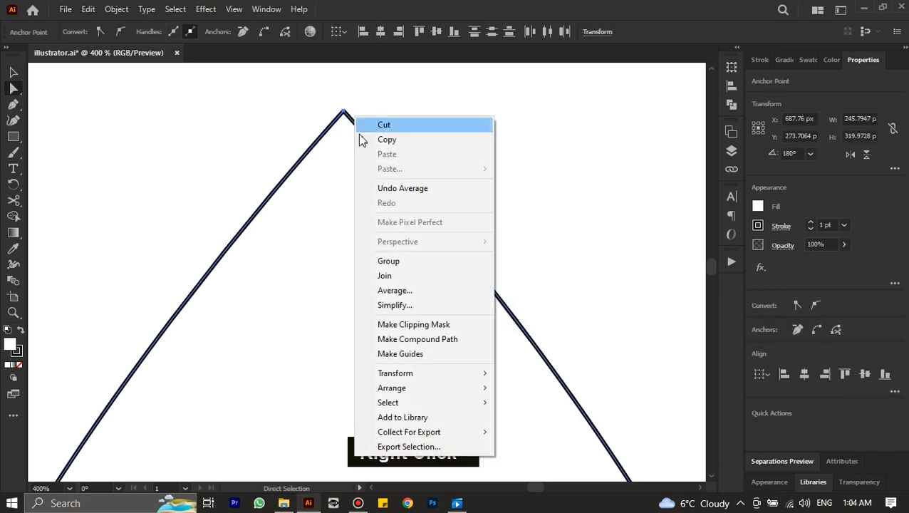
pyautogui.click(385, 275)
# Step: Average the two anchor points at the middle of the spade's base on both axes and join them to close the path
pyautogui.scroll(-3, 359, 254)
pyautogui.keyDown('alt'); pyautogui.scroll(-2, 358, 253); pyautogui.keyUp('alt')
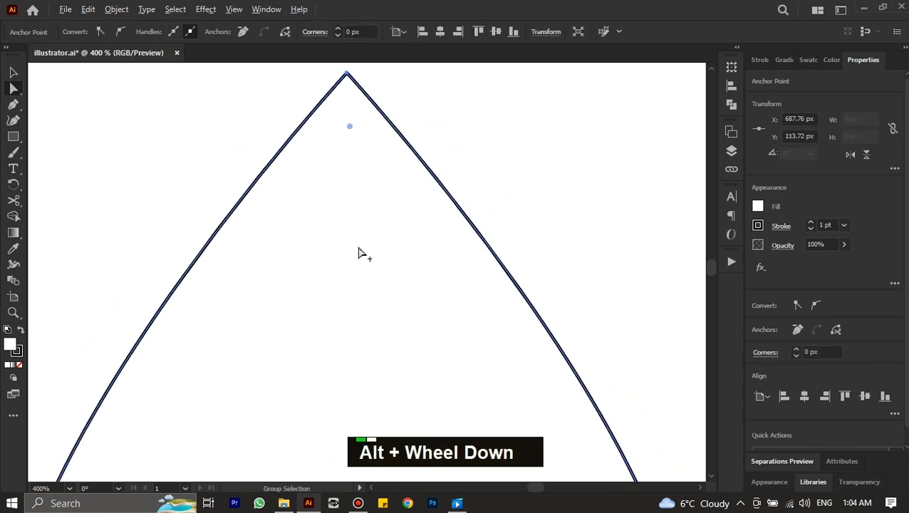
pyautogui.keyDown('alt'); pyautogui.scroll(-3, 363, 285); pyautogui.keyUp('alt')
pyautogui.keyDown('alt'); pyautogui.scroll(5, 363, 288); pyautogui.keyUp('alt')
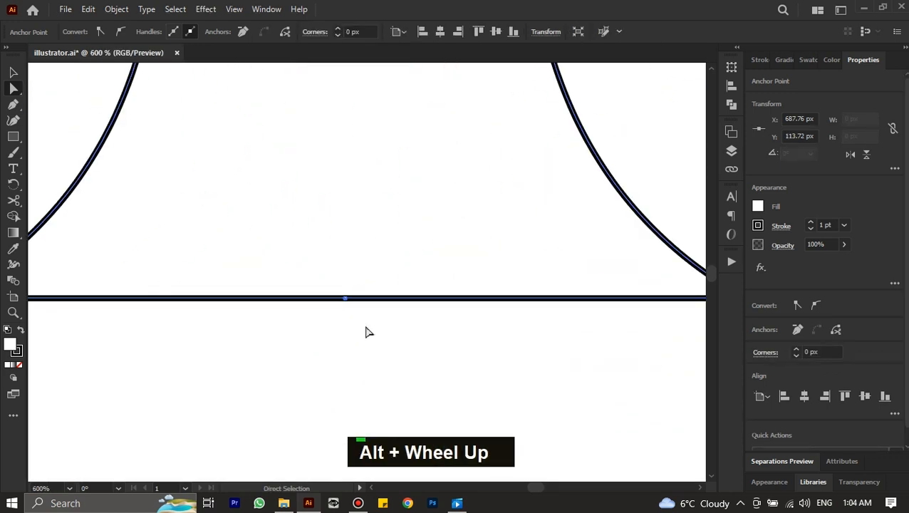
pyautogui.moveTo(371, 340); pyautogui.dragTo(339, 285)
pyautogui.rightClick(345, 298)
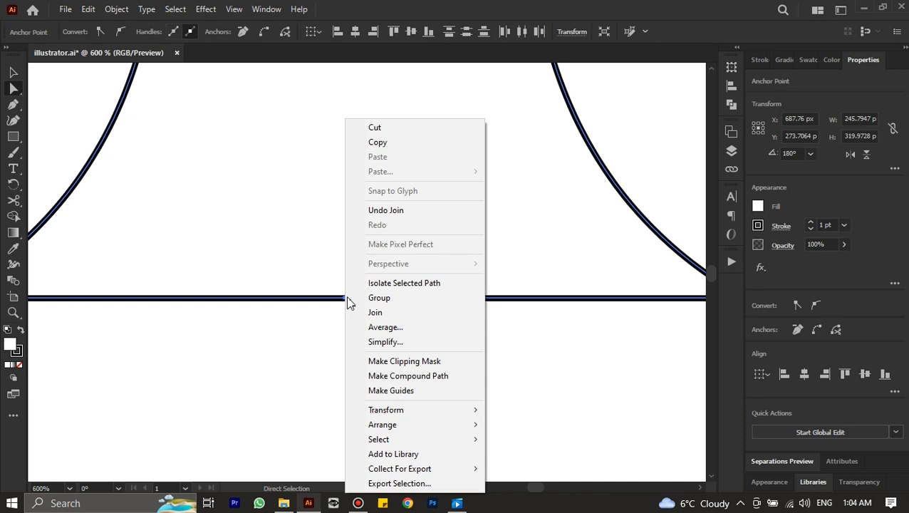
pyautogui.click(386, 327)
pyautogui.doubleClick(404, 299)
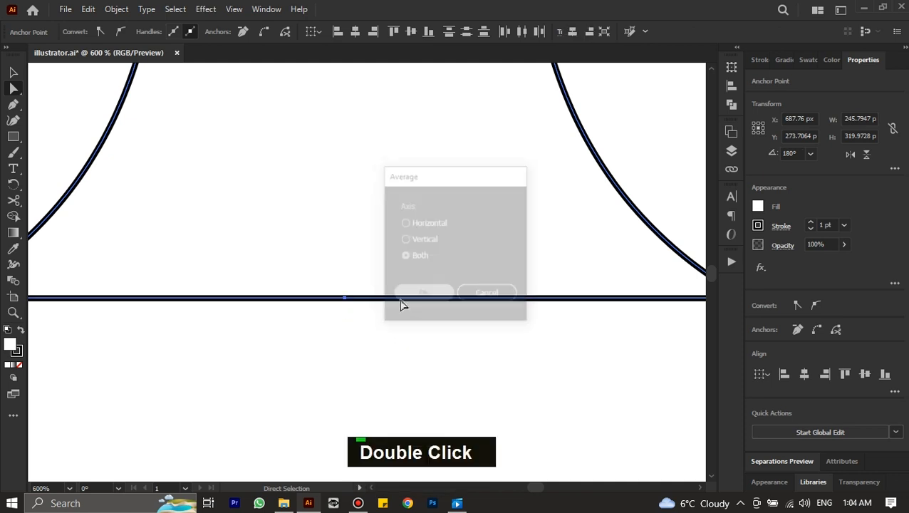
pyautogui.rightClick(362, 300)
pyautogui.click(385, 313)
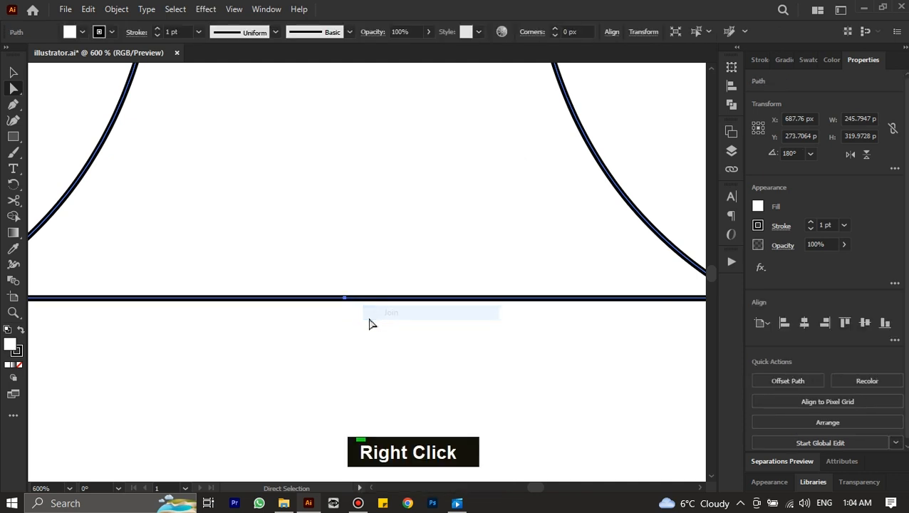
pyautogui.click(358, 328)
# Step: Select the closed spade, fill it with a very dark navy blue from the color spectrum, and deselect it
pyautogui.keyDown('alt'); pyautogui.scroll(-5, 337, 295); pyautogui.keyUp('alt')
pyautogui.scroll(2, 337, 270)
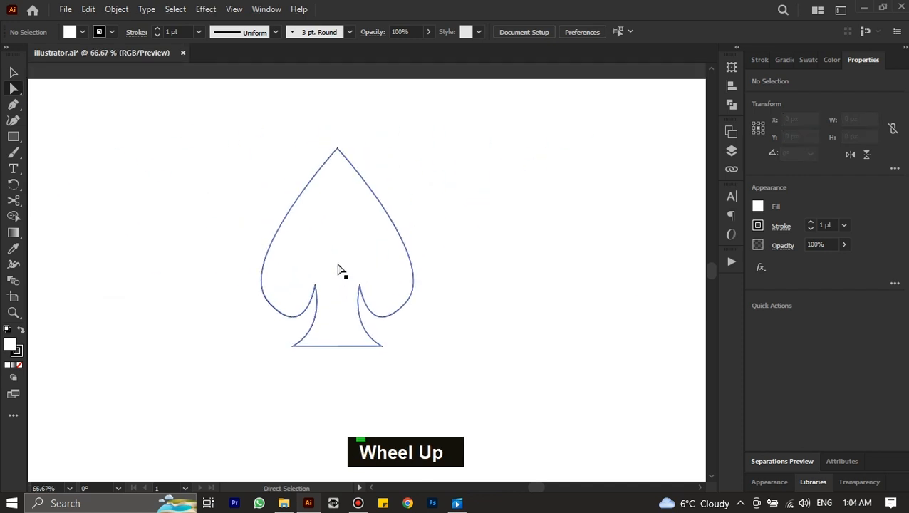
pyautogui.click(348, 268)
pyautogui.click(757, 208)
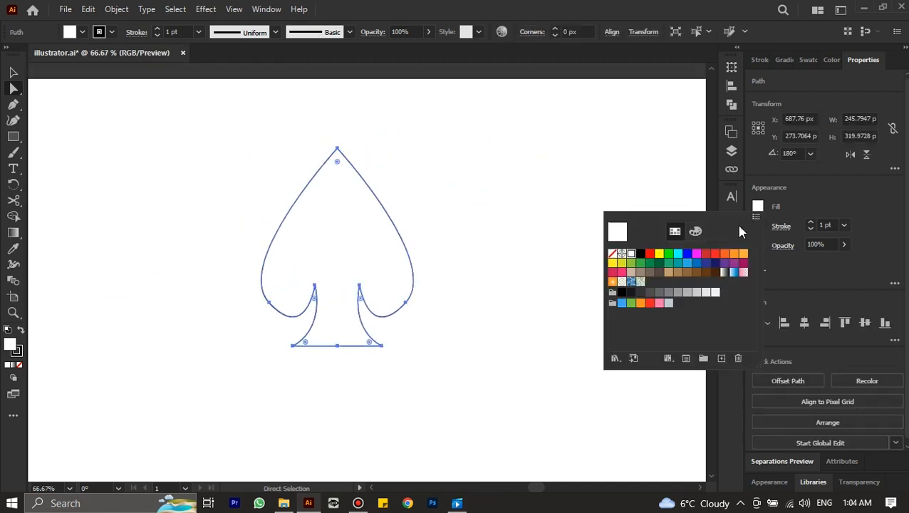
pyautogui.click(693, 232)
pyautogui.moveTo(709, 358); pyautogui.dragTo(705, 346)
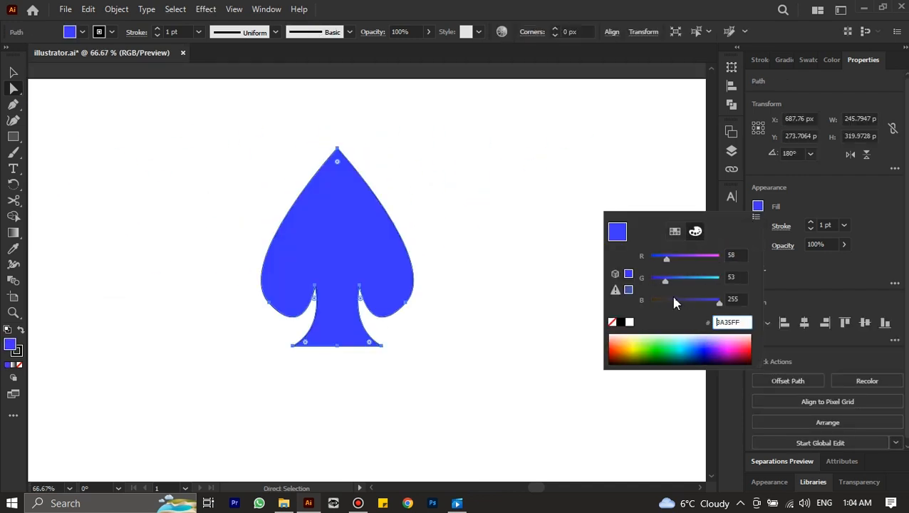
pyautogui.click(705, 361)
pyautogui.click(178, 141)
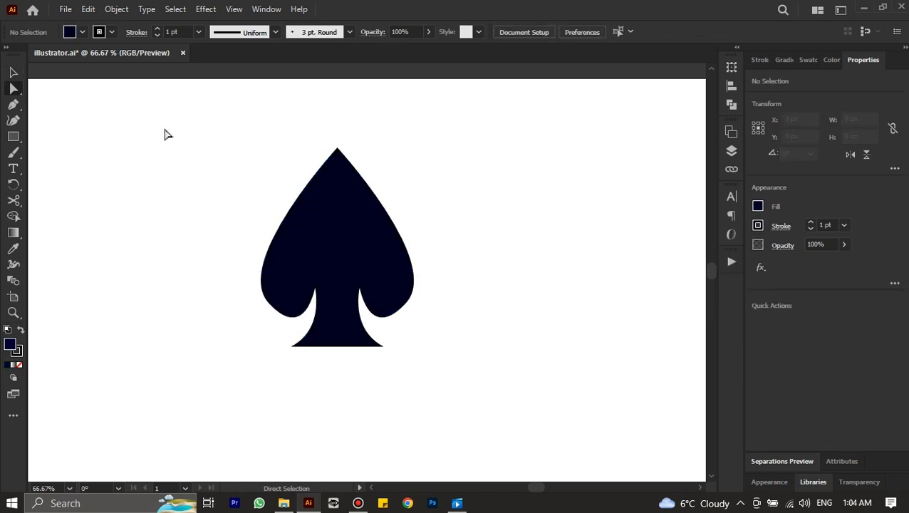
# Step: Examine the white teardrop, the red heart and the dark spade placed beside the artboard
pyautogui.scroll(-1, 163, 138)
pyautogui.scroll(-2, 162, 138)
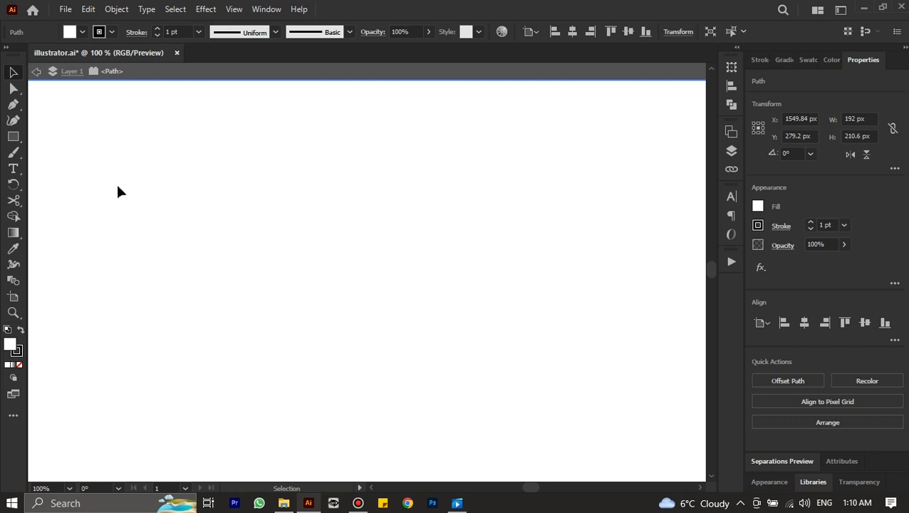
pyautogui.scroll(-5, 197, 219)
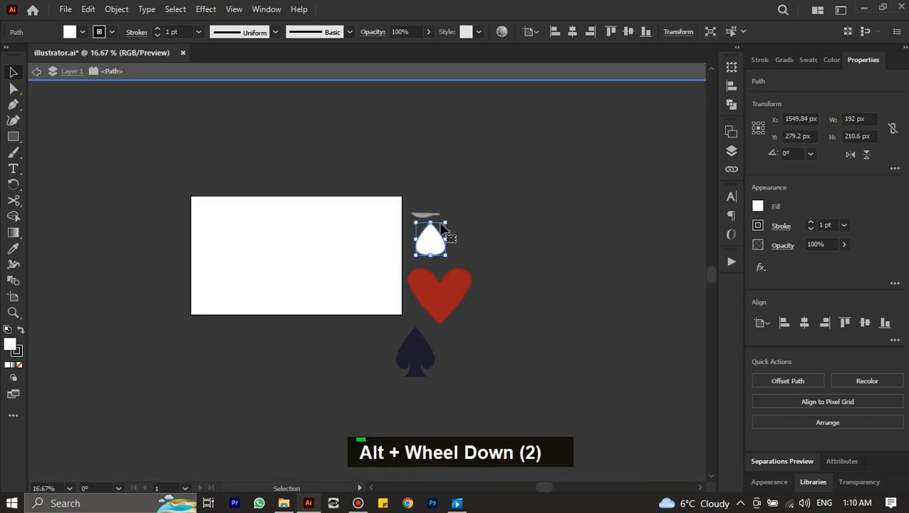
pyautogui.doubleClick(540, 176)
pyautogui.scroll(2, 439, 392)
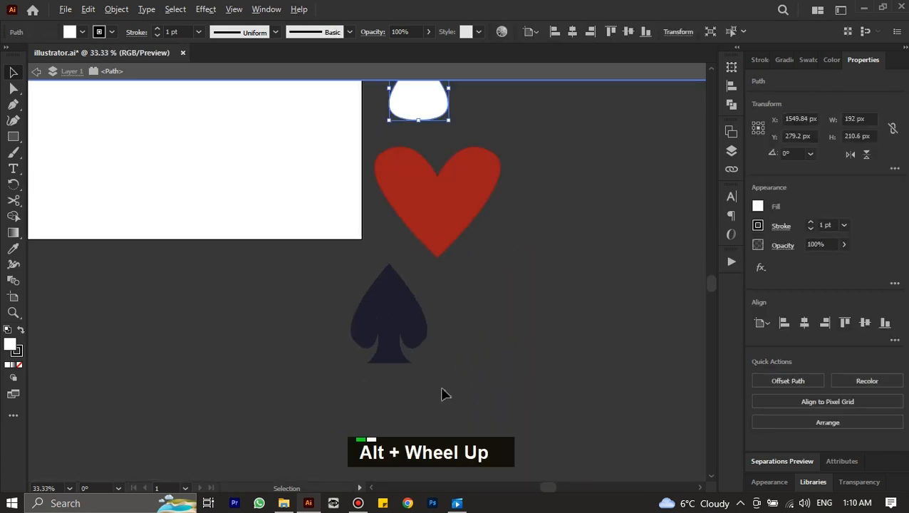
pyautogui.scroll(2, 420, 313)
pyautogui.scroll(-1, 430, 179)
pyautogui.scroll(-1, 431, 183)
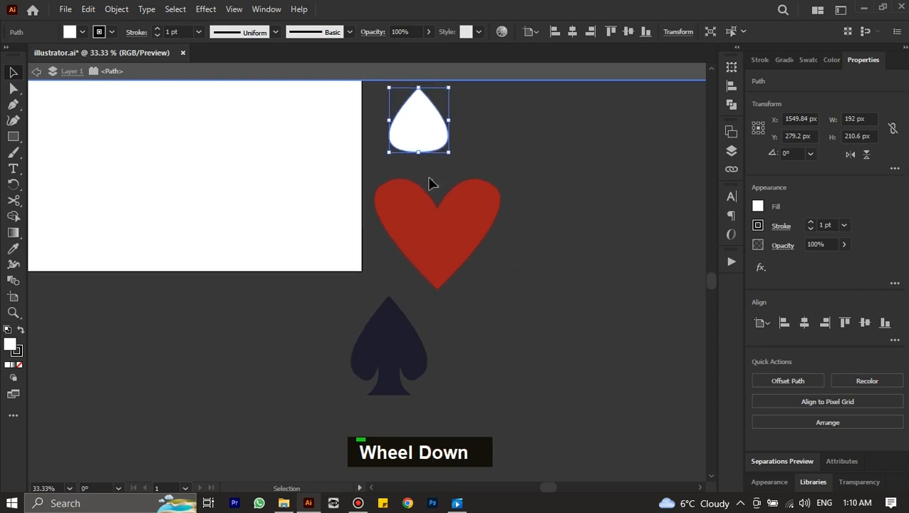
pyautogui.scroll(2, 431, 186)
pyautogui.scroll(1, 431, 187)
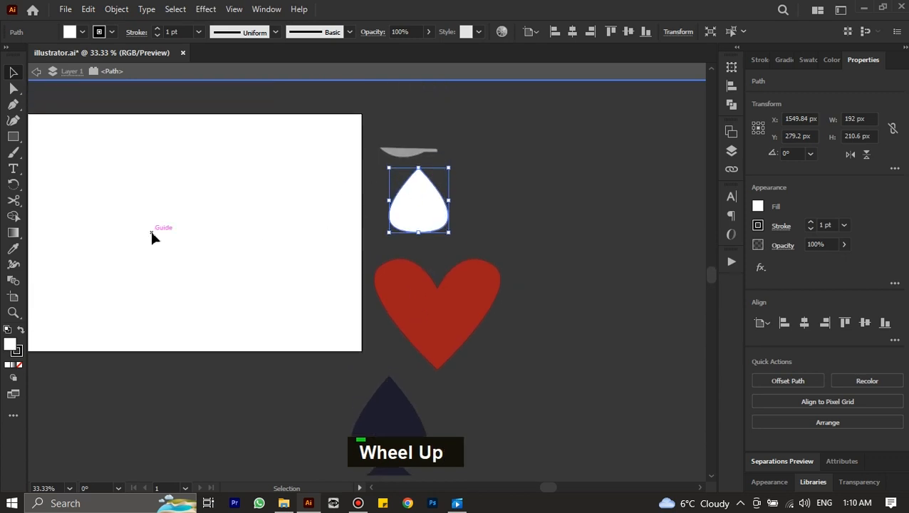
pyautogui.scroll(2, 160, 228)
pyautogui.hscroll(-3, 165, 231)
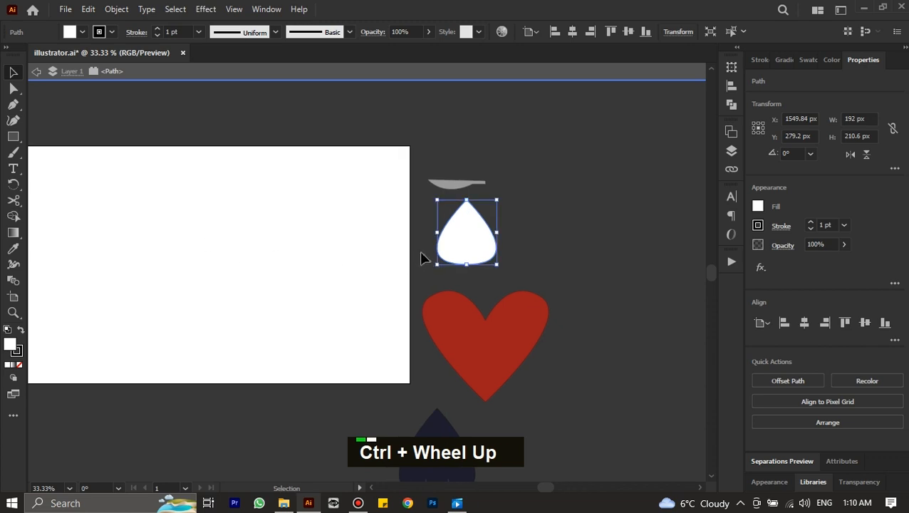
pyautogui.click(20, 367)
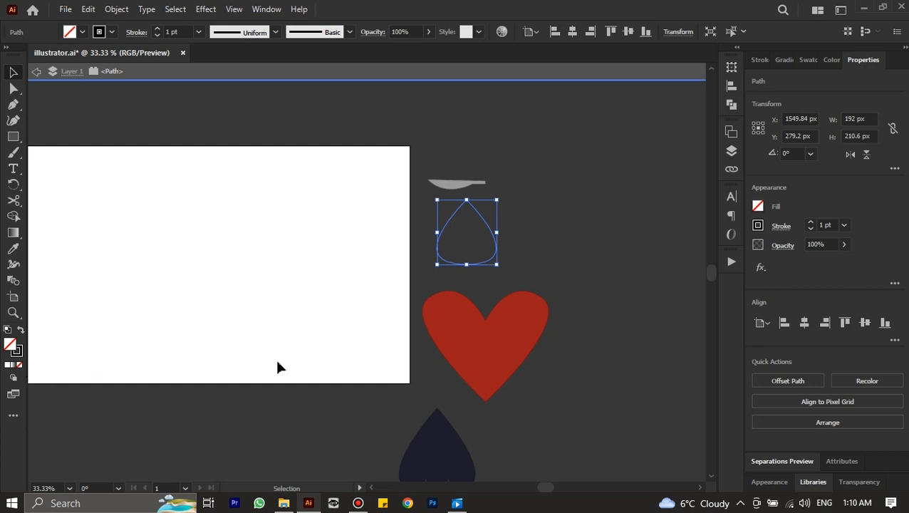
pyautogui.click(9, 342)
pyautogui.doubleClick(10, 347)
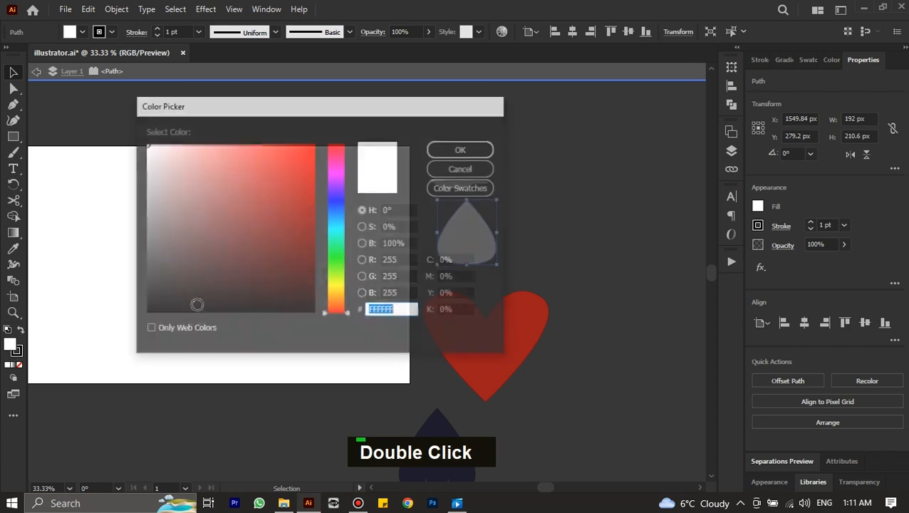
pyautogui.moveTo(277, 226); pyautogui.dragTo(331, 140)
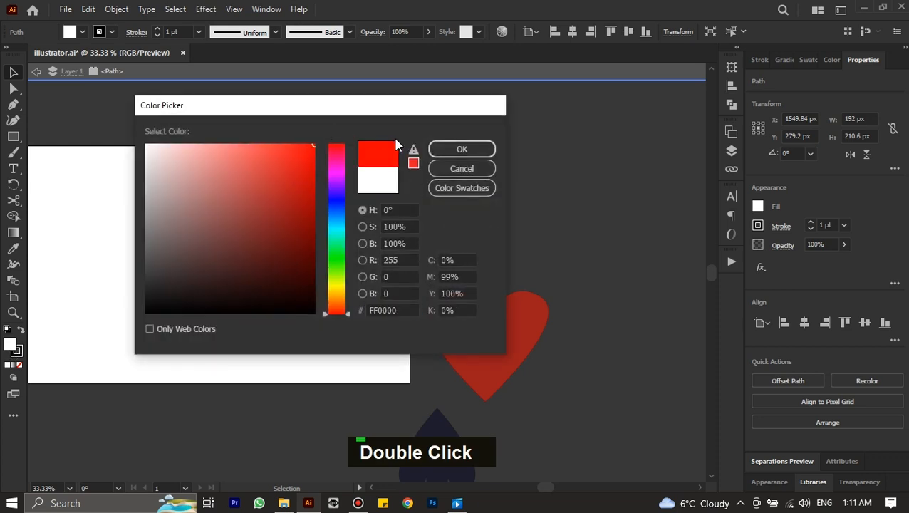
pyautogui.moveTo(393, 111); pyautogui.dragTo(299, 107)
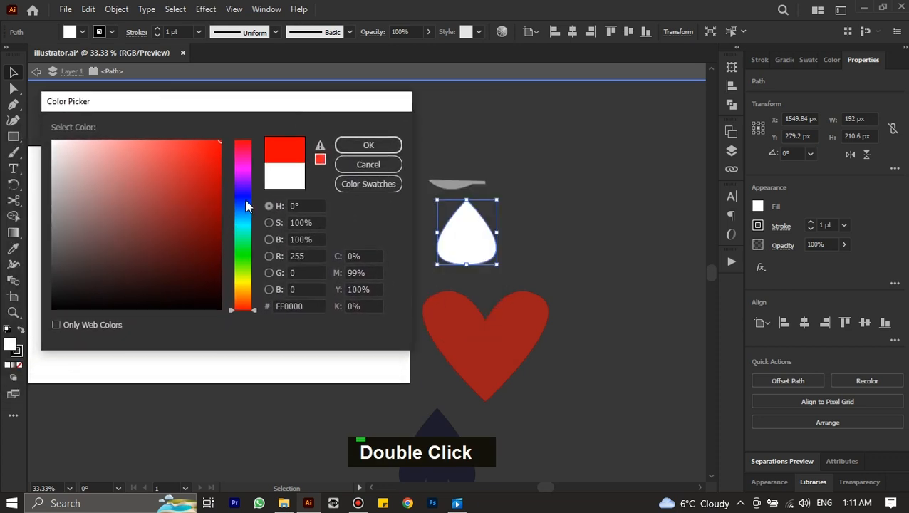
pyautogui.click(250, 209)
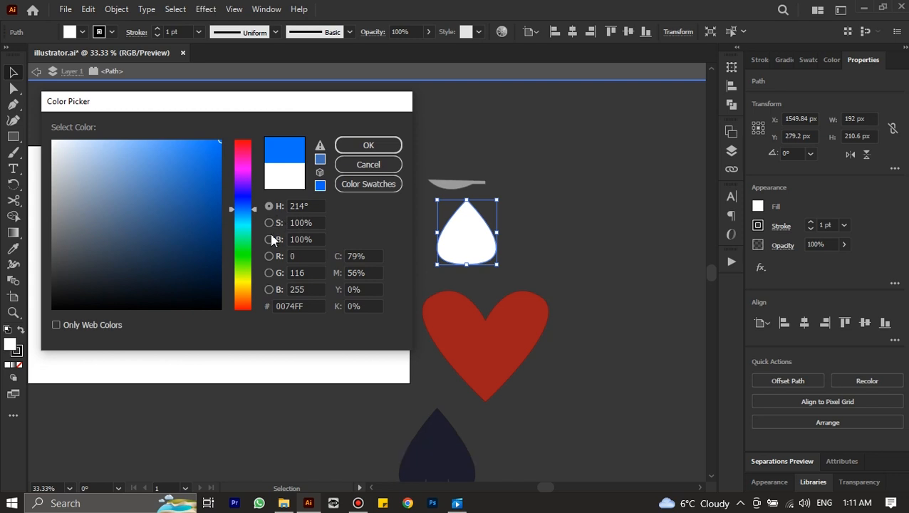
pyautogui.click(270, 240)
pyautogui.click(268, 222)
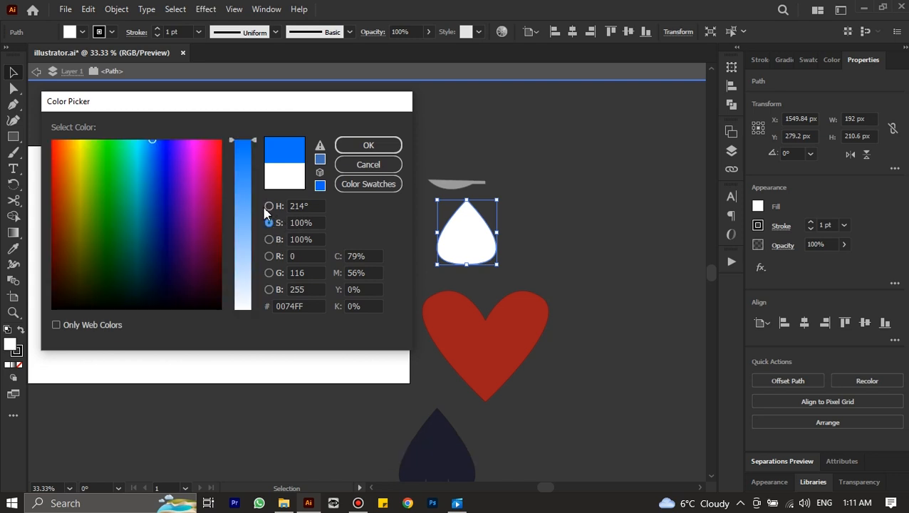
pyautogui.moveTo(256, 145); pyautogui.dragTo(255, 204)
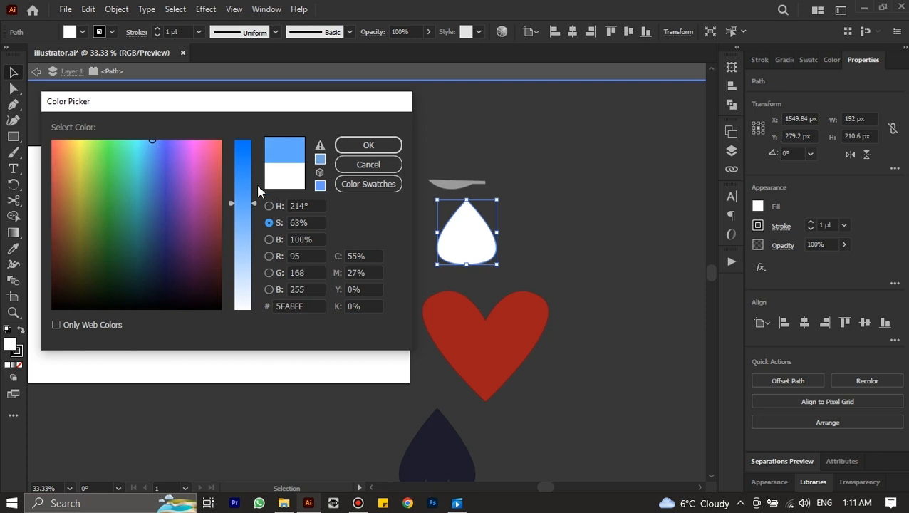
pyautogui.click(368, 165)
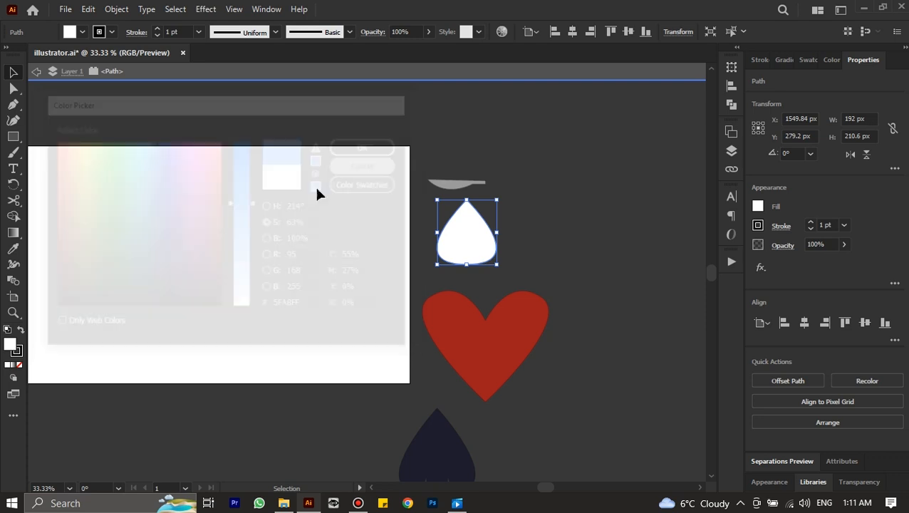
# Step: Swap the white teardrop's fill and stroke colors and swap them back
pyautogui.click(21, 332)
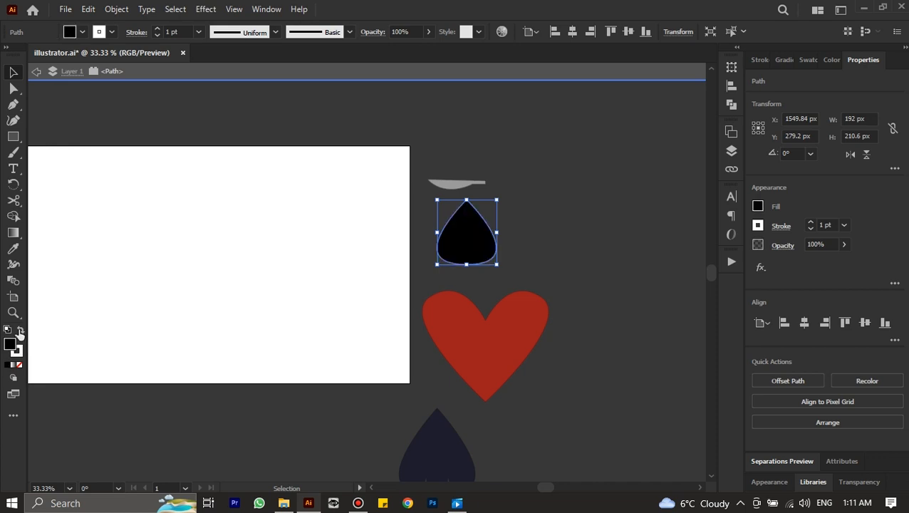
pyautogui.click(21, 332)
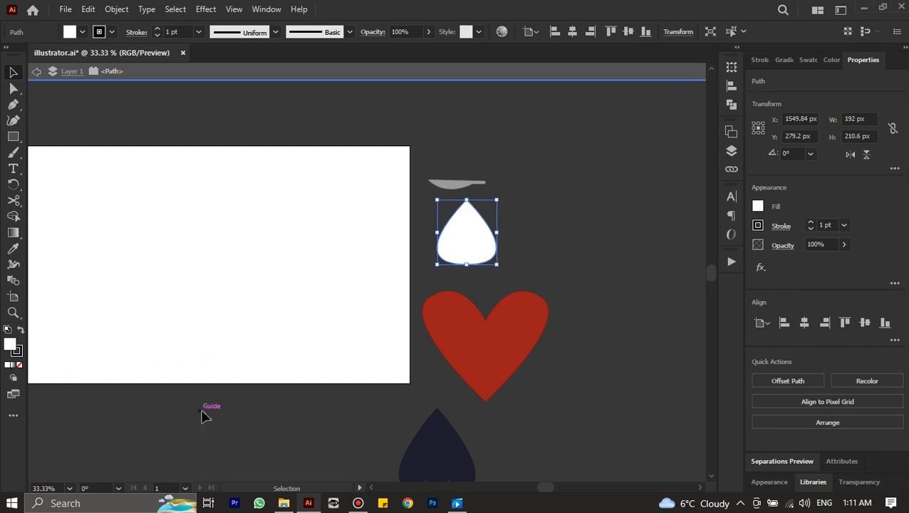
# Step: Deselect the white teardrop so that no object on the canvas is selected
pyautogui.scroll(-1, 279, 380)
pyautogui.scroll(-1, 278, 372)
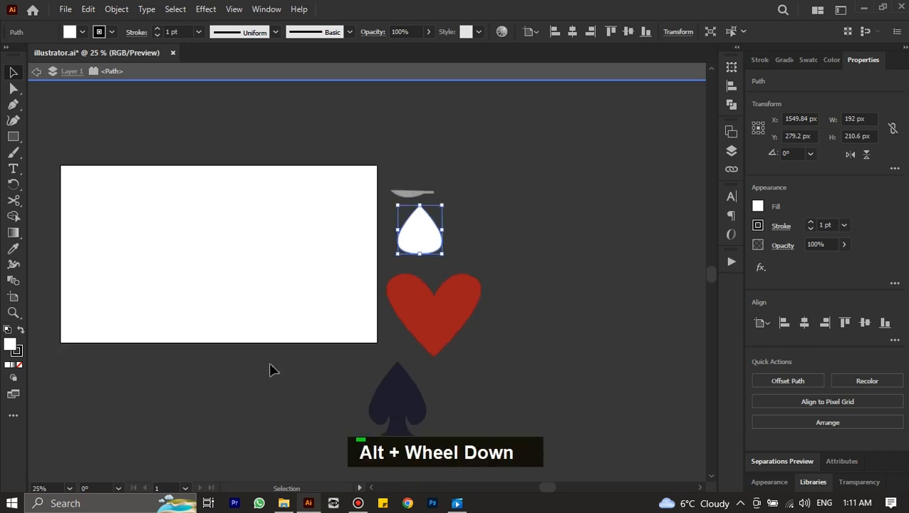
pyautogui.hscroll(-3, 270, 363)
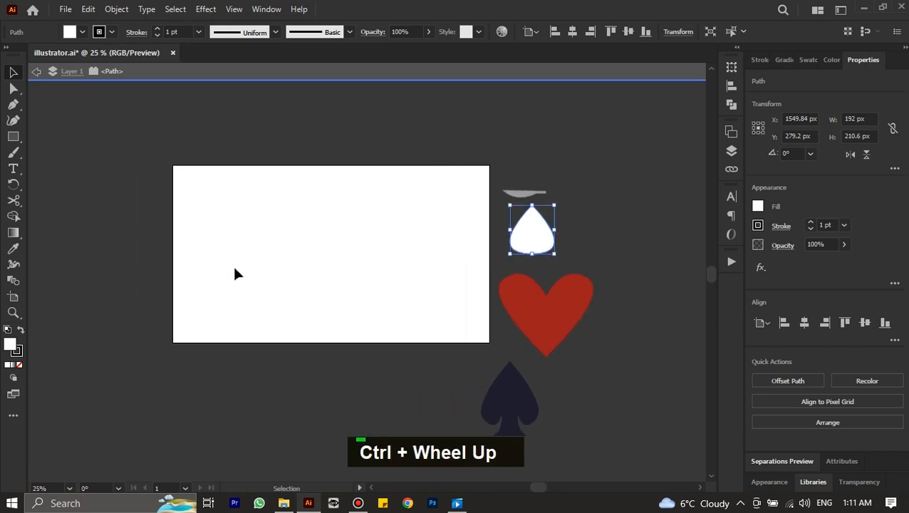
pyautogui.click(250, 178)
pyautogui.scroll(2, 233, 188)
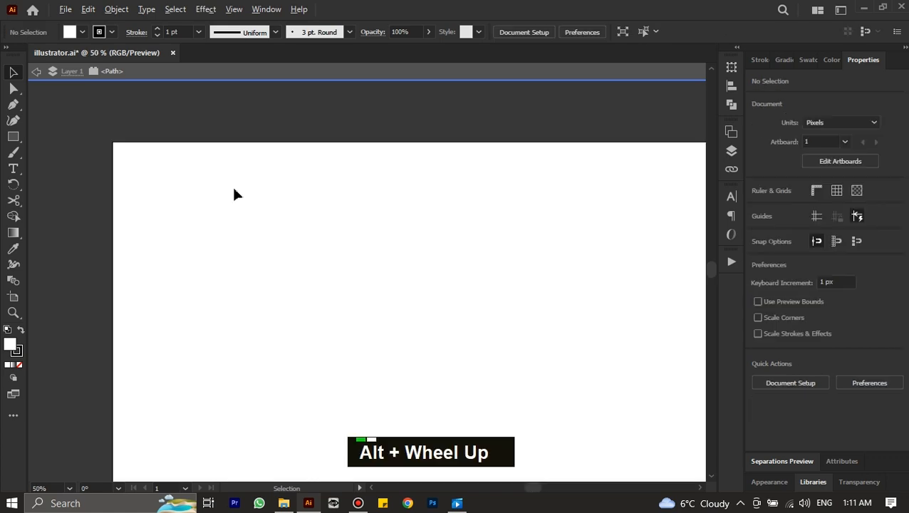
pyautogui.hscroll(1, 263, 207)
pyautogui.hotkey('ctrl', '1')
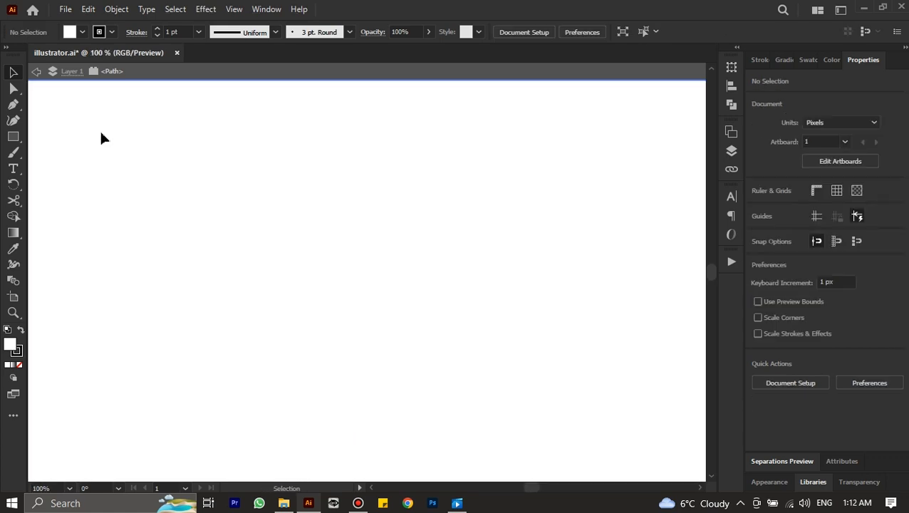
pyautogui.scroll(-4, 171, 175)
pyautogui.scroll(2, 175, 179)
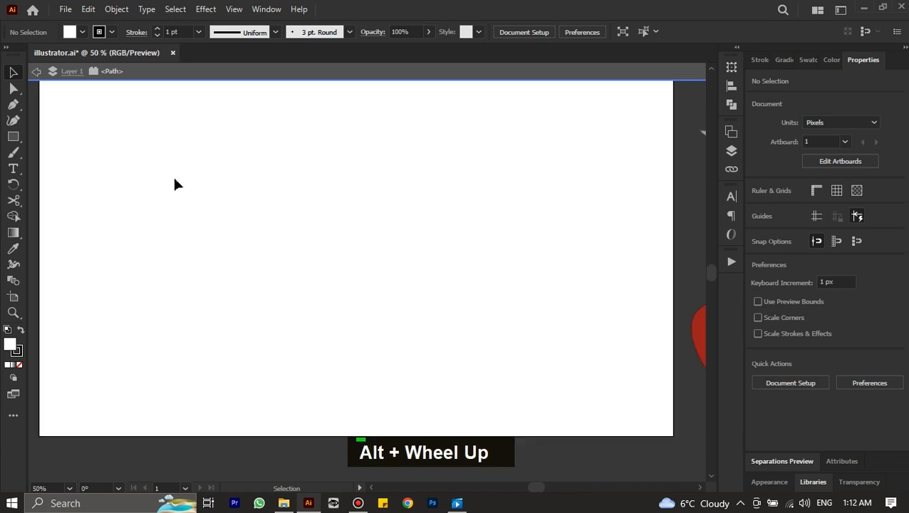
pyautogui.scroll(2, 174, 185)
# Step: Set the fill color to dark red BA0000, with hue 360°, saturation 100% and brightness 73%
pyautogui.doubleClick(14, 344)
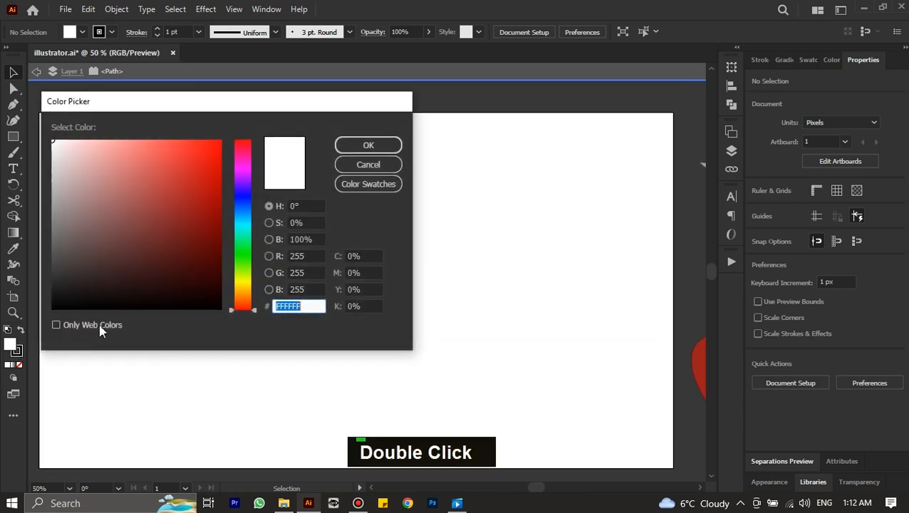
pyautogui.moveTo(231, 200); pyautogui.dragTo(251, 228)
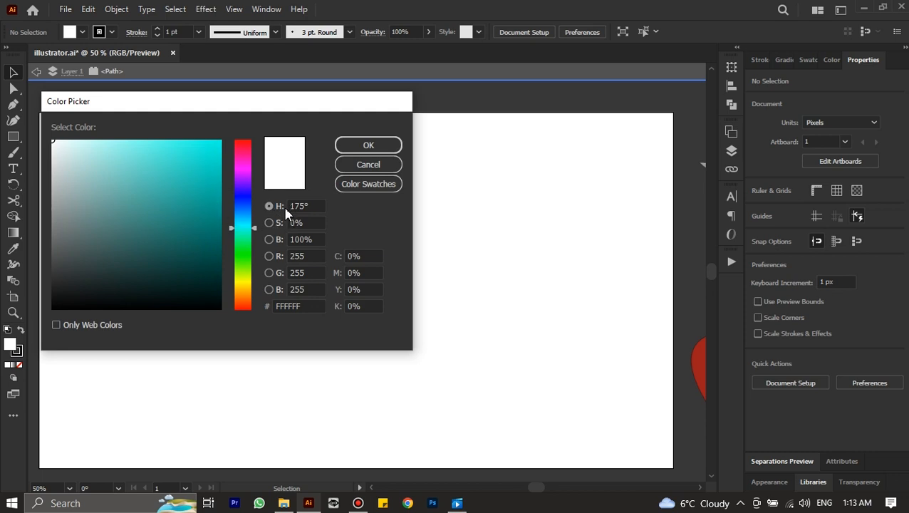
pyautogui.moveTo(214, 177); pyautogui.dragTo(235, 135)
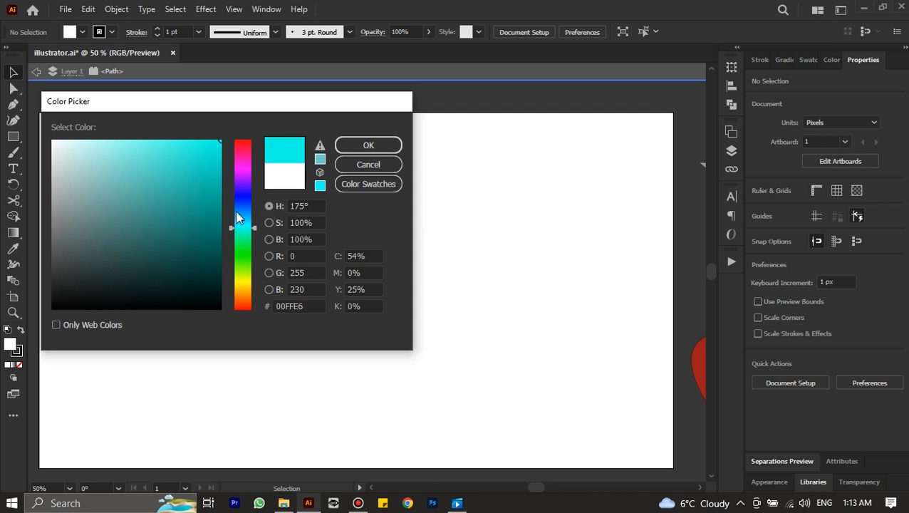
pyautogui.doubleClick(237, 161)
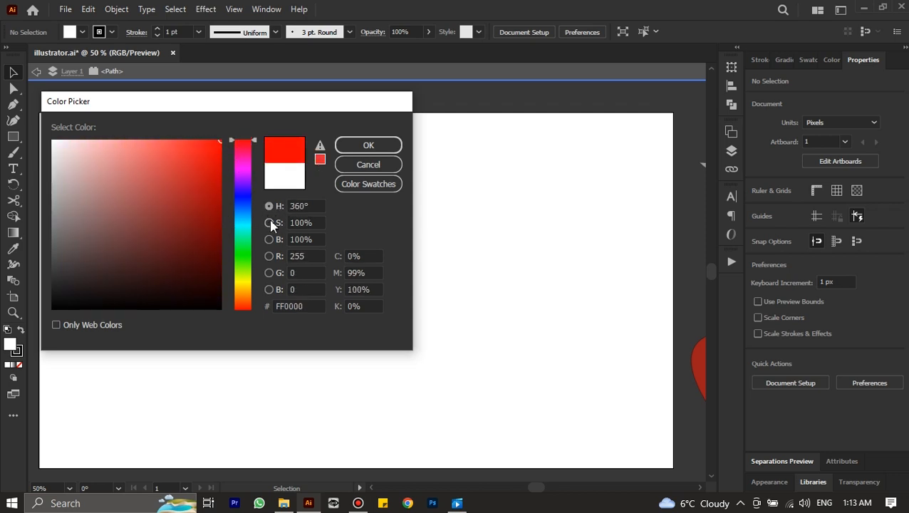
pyautogui.moveTo(211, 201)
pyautogui.mouseDown()
pyautogui.moveTo(208, 230)
pyautogui.moveTo(198, 196)
pyautogui.moveTo(203, 237)
pyautogui.moveTo(204, 198)
pyautogui.moveTo(217, 246)
pyautogui.moveTo(206, 199)
pyautogui.moveTo(211, 237)
pyautogui.moveTo(217, 140)
pyautogui.mouseUp()
pyautogui.click(269, 223)
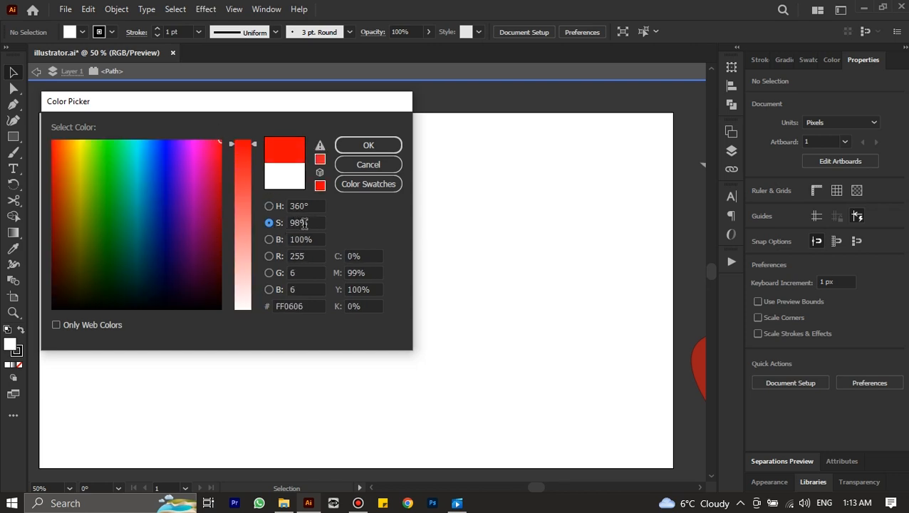
pyautogui.moveTo(253, 147)
pyautogui.mouseDown()
pyautogui.moveTo(247, 276)
pyautogui.moveTo(238, 186)
pyautogui.moveTo(252, 144)
pyautogui.moveTo(251, 249)
pyautogui.moveTo(254, 141)
pyautogui.mouseUp()
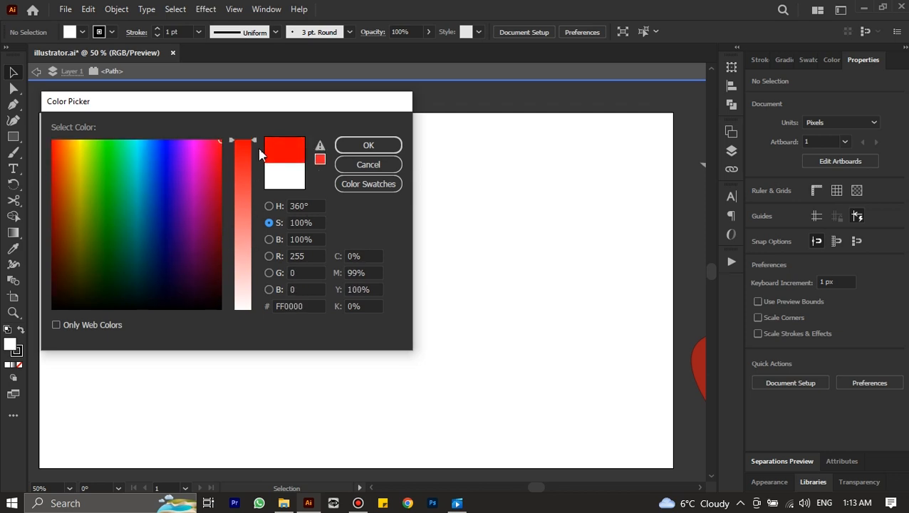
pyautogui.click(273, 240)
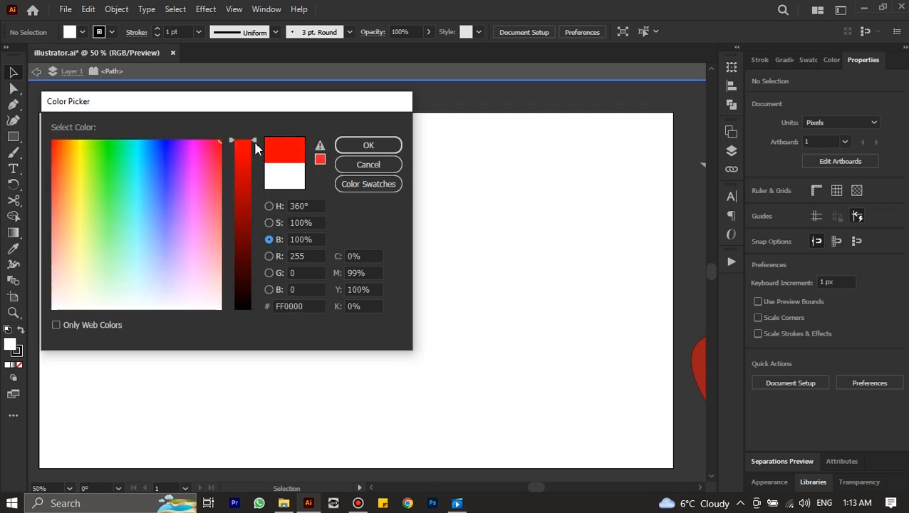
pyautogui.moveTo(255, 148); pyautogui.dragTo(251, 187)
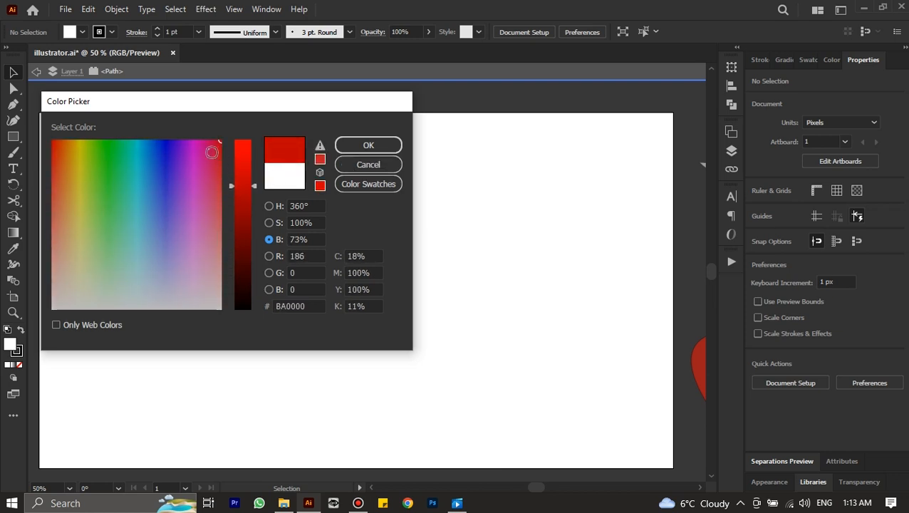
pyautogui.click(367, 147)
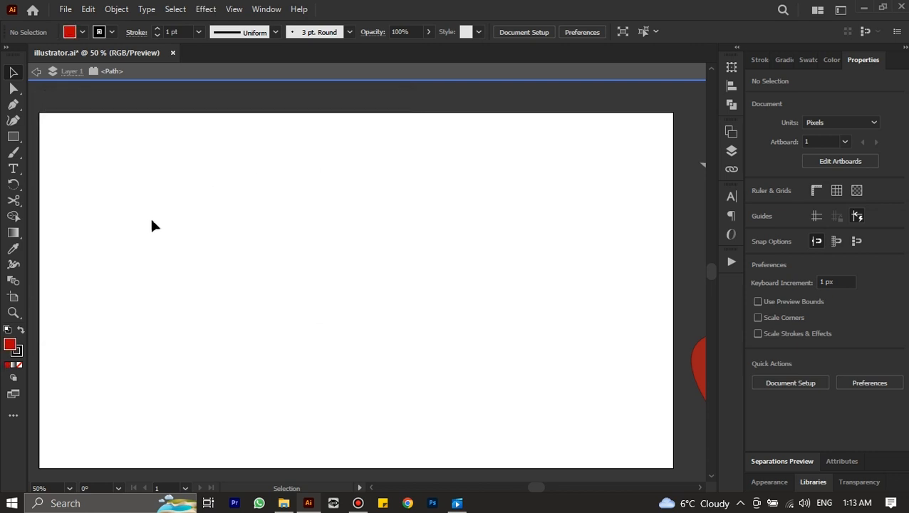
# Step: Set the stroke color to blue 0B34DD, with hue 230°, saturation 95% and brightness 87%
pyautogui.doubleClick(18, 354)
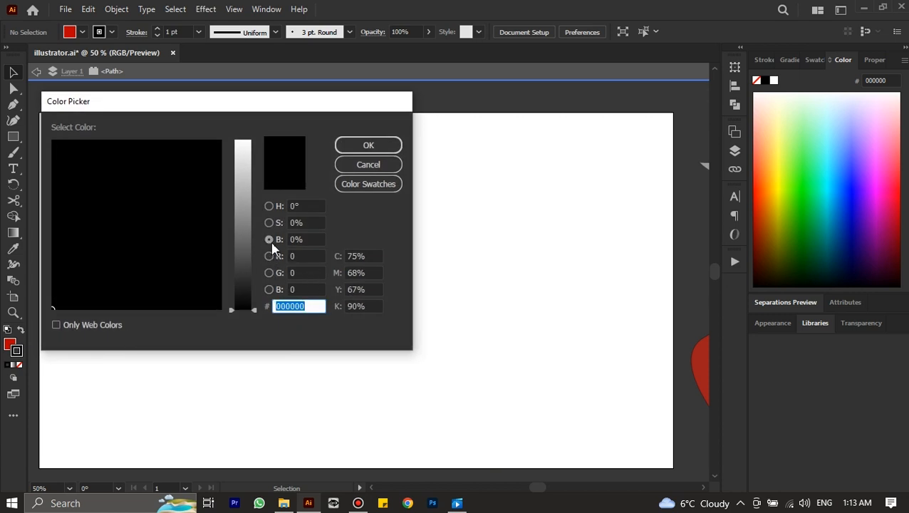
pyautogui.click(268, 208)
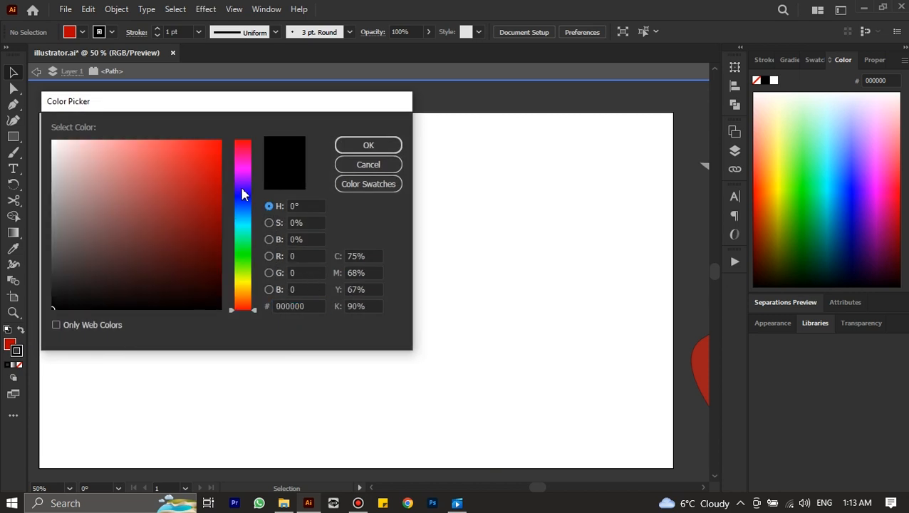
pyautogui.doubleClick(246, 202)
pyautogui.moveTo(219, 171)
pyautogui.mouseDown()
pyautogui.moveTo(246, 129)
pyautogui.moveTo(213, 162)
pyautogui.mouseUp()
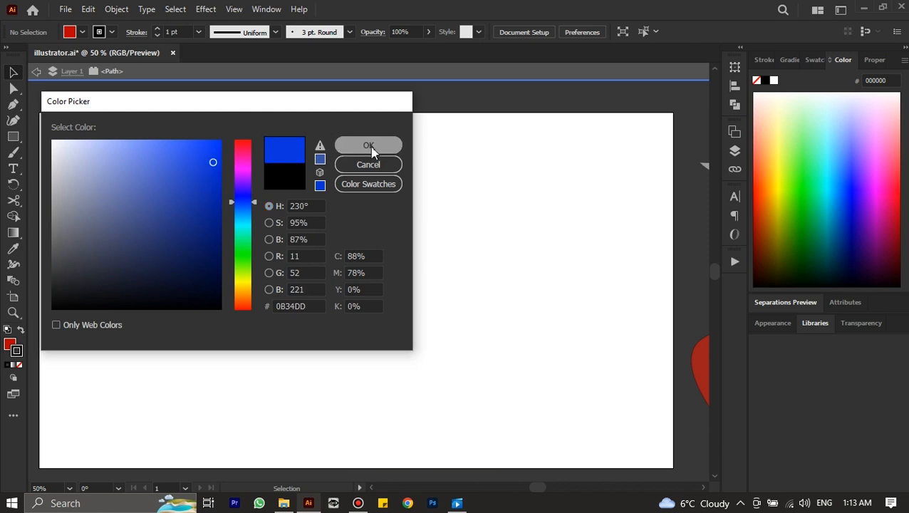
pyautogui.click(370, 146)
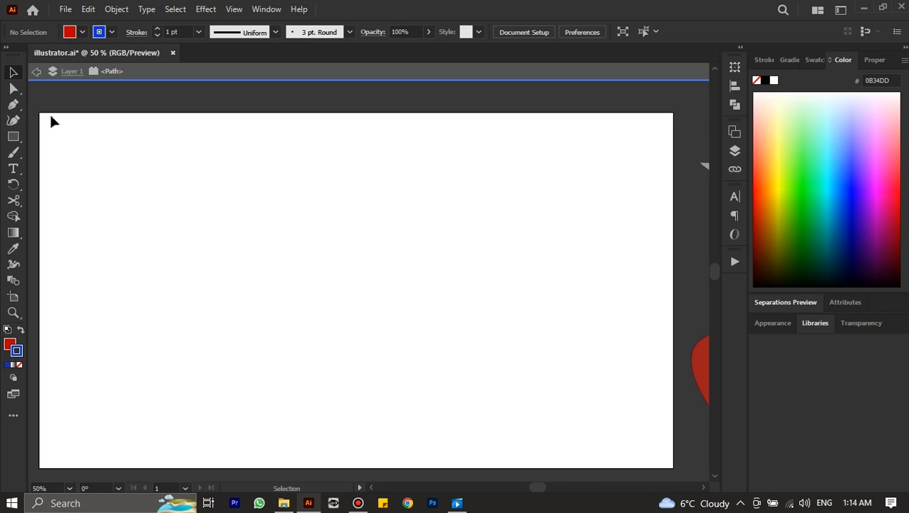
# Step: Draw a closed four-point shape about 572 × 509 px with the Curvature tool, making its second point a corner
pyautogui.click(13, 105)
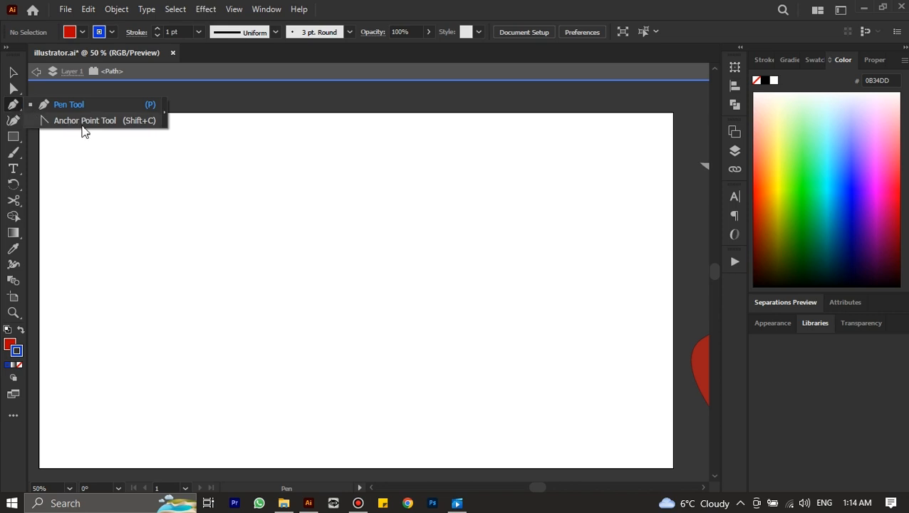
pyautogui.click(14, 121)
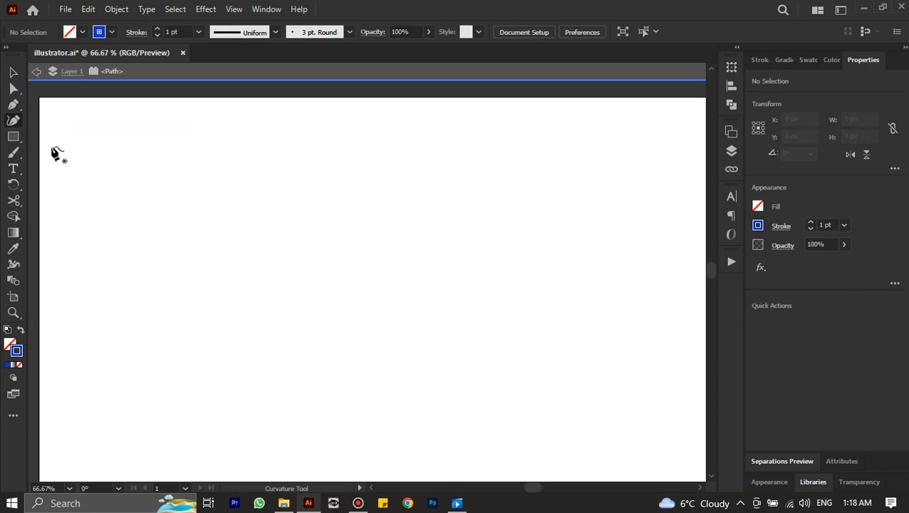
pyautogui.click(309, 134)
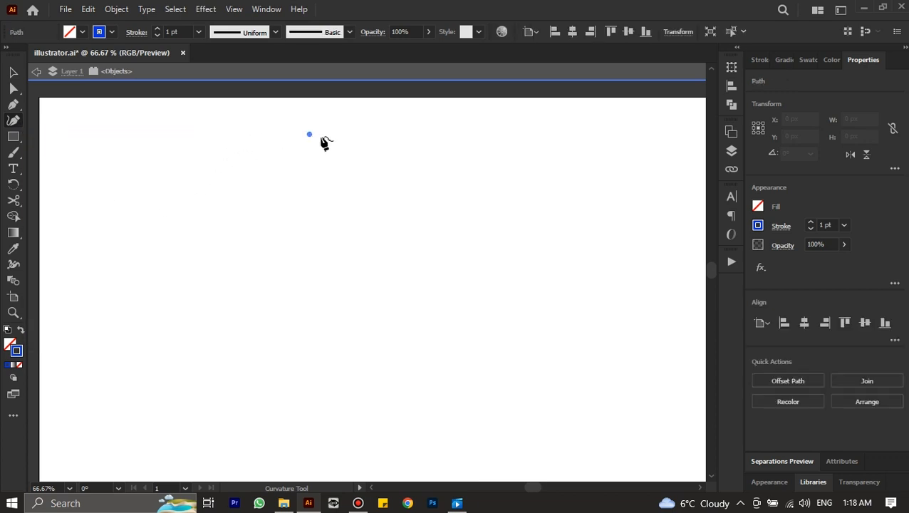
pyautogui.scroll(-2, 430, 266)
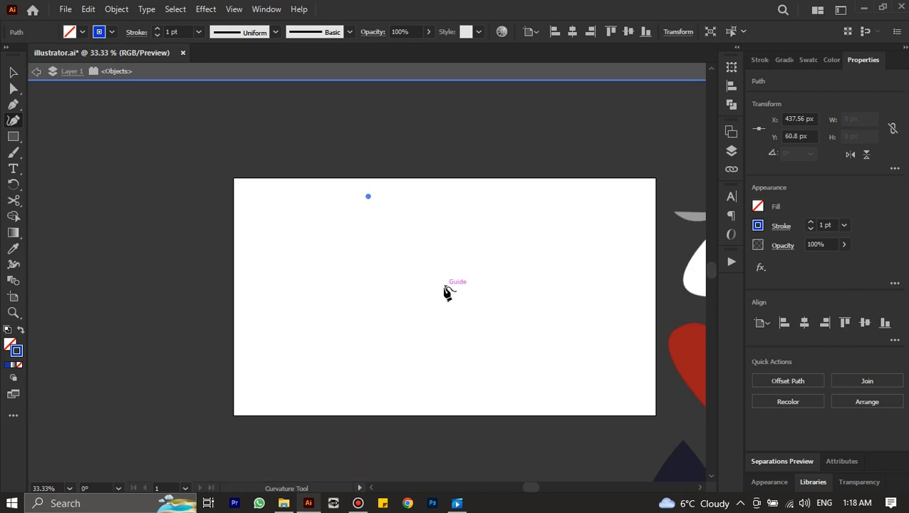
pyautogui.doubleClick(445, 287)
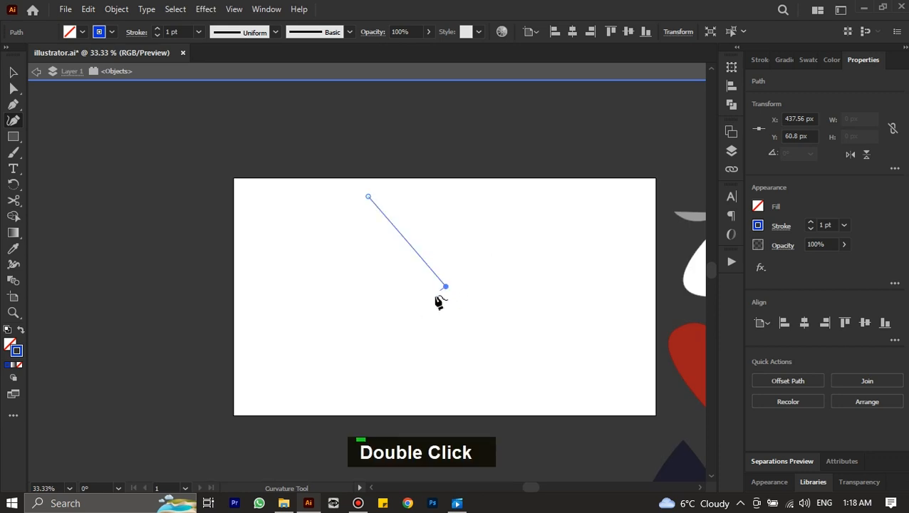
pyautogui.click(279, 345)
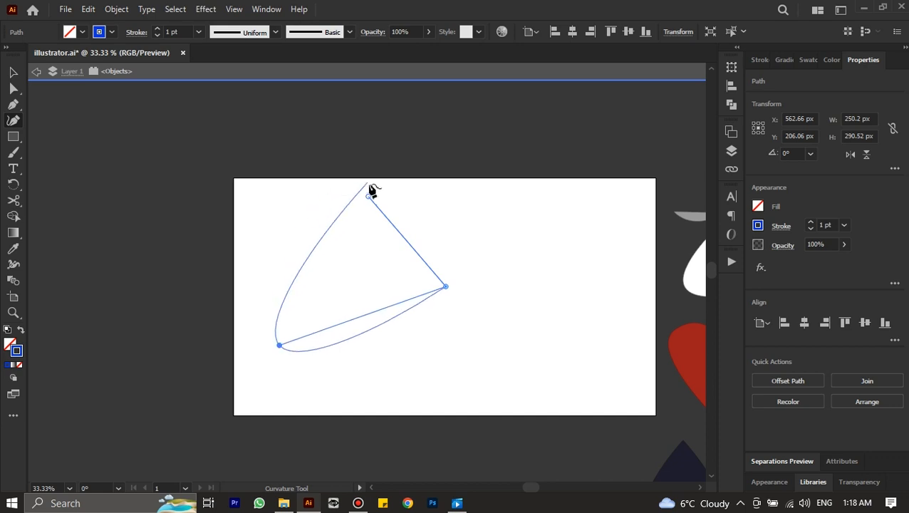
pyautogui.click(330, 206)
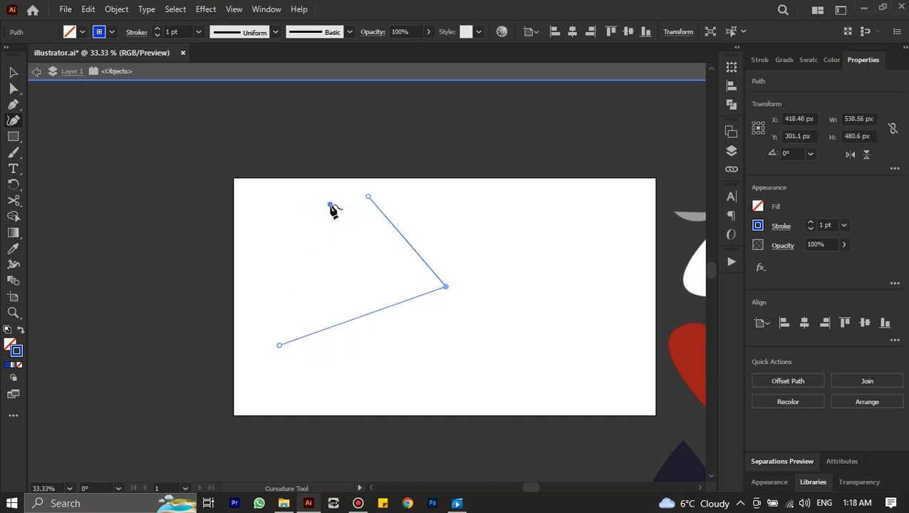
pyautogui.click(368, 197)
pyautogui.click(368, 197)
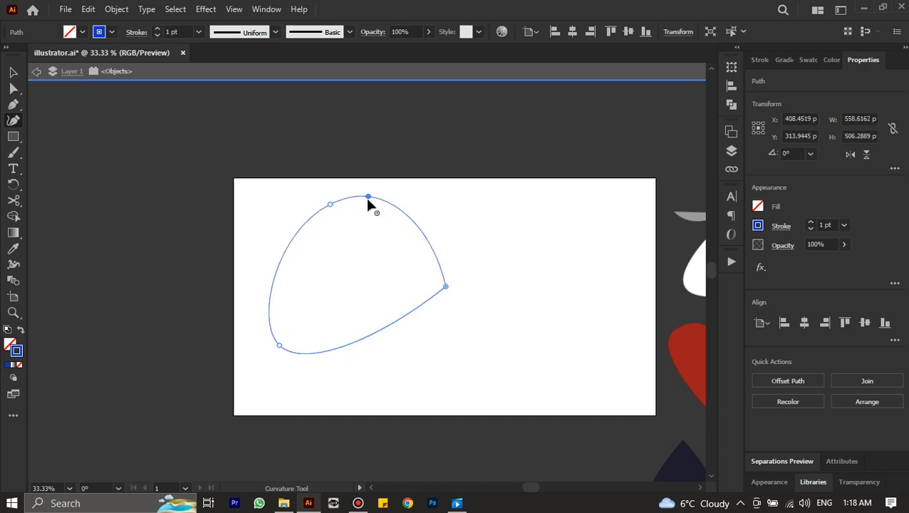
# Step: Fill the closed curved shape with the orange swatch
pyautogui.click(82, 32)
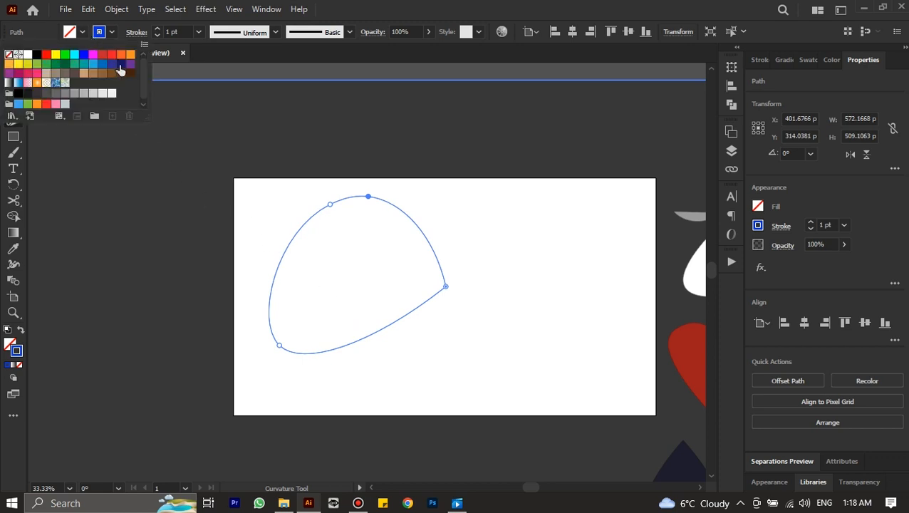
pyautogui.click(130, 55)
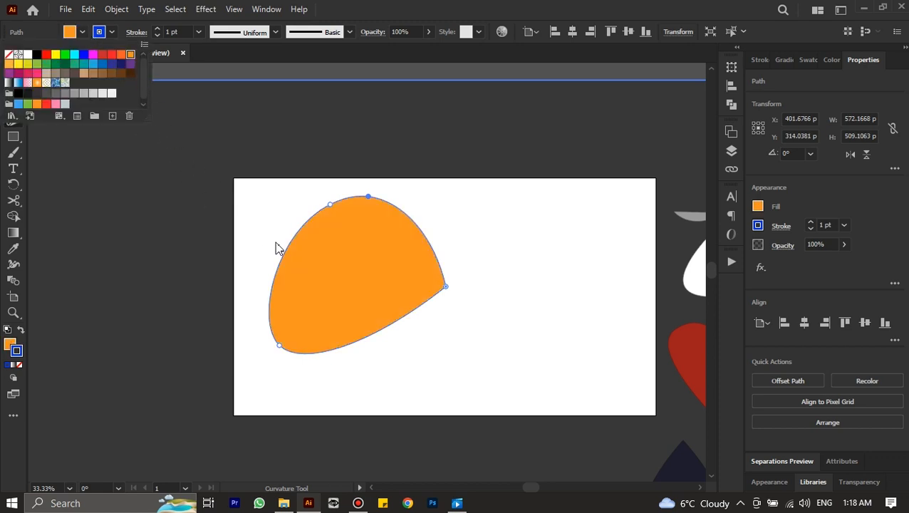
# Step: Reshape the orange shape by extending the handles of its pointed right-hand anchor to round it and moving that anchor inward, and deselect it
pyautogui.press('a')
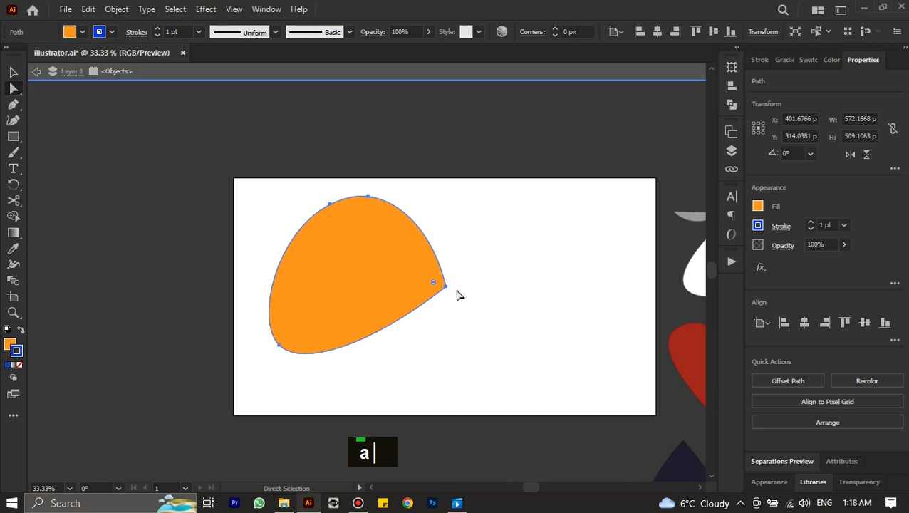
pyautogui.click(445, 286)
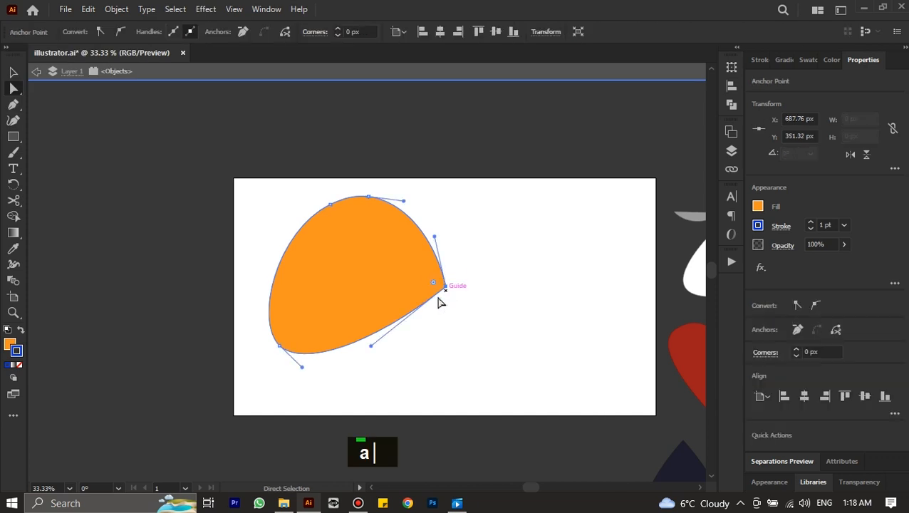
pyautogui.doubleClick(371, 347)
pyautogui.moveTo(374, 348); pyautogui.dragTo(435, 353)
pyautogui.click(445, 287)
pyautogui.moveTo(435, 237); pyautogui.dragTo(446, 222)
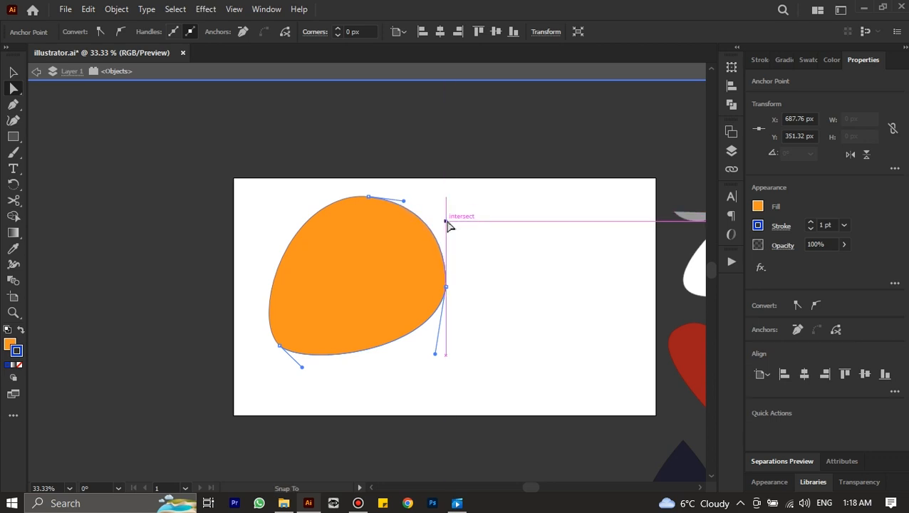
pyautogui.moveTo(448, 287); pyautogui.dragTo(417, 287)
pyautogui.click(269, 217)
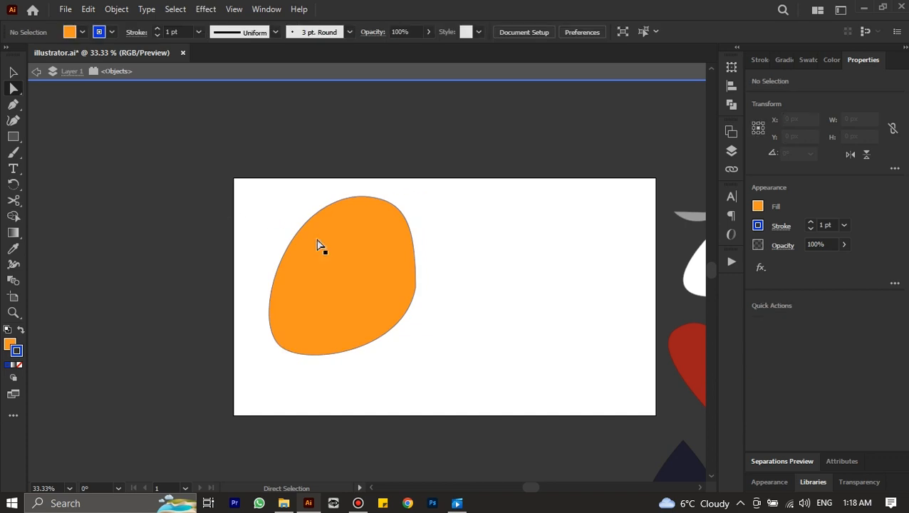
# Step: Delete the reshaped orange shape from the artboard
pyautogui.click(347, 279)
pyautogui.press('Delete')
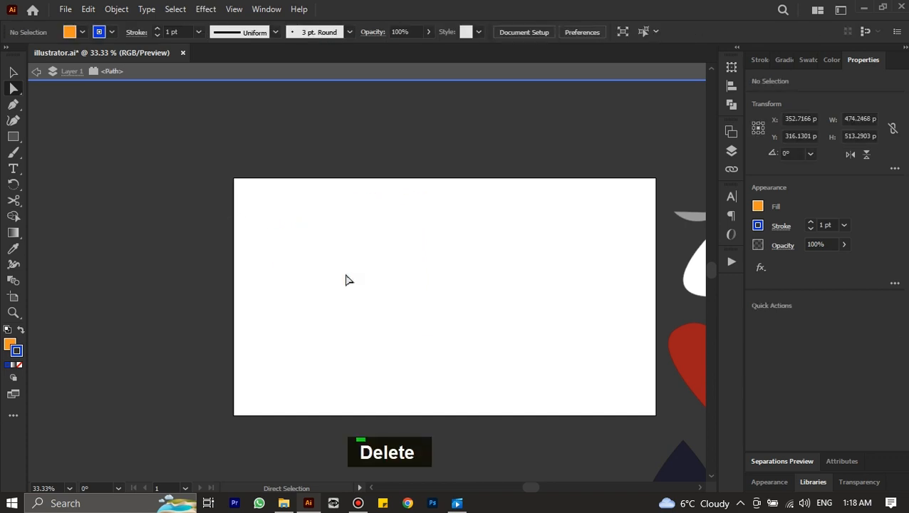
pyautogui.keyDown('alt'); pyautogui.scroll(1, 370, 282); pyautogui.keyUp('alt')
pyautogui.scroll(-1, 373, 284)
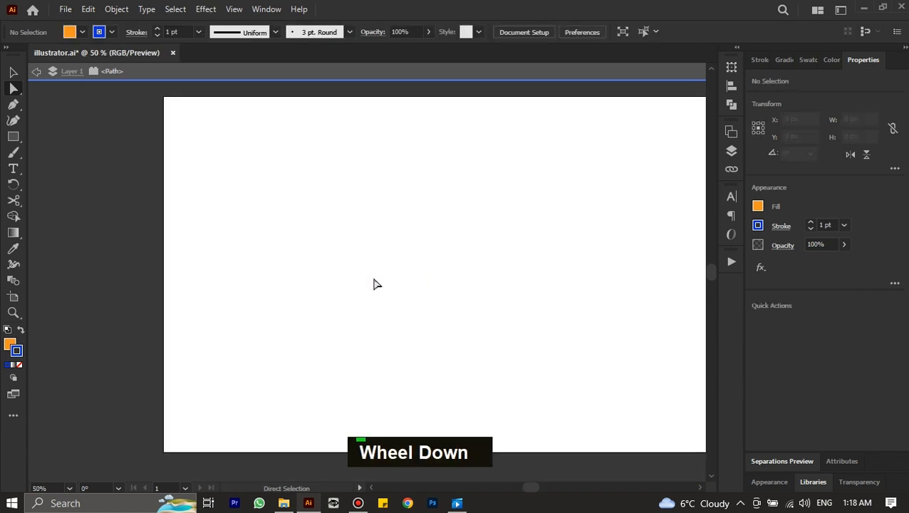
pyautogui.keyDown('ctrl'); pyautogui.hscroll(2, 373, 284); pyautogui.keyUp('ctrl')
pyautogui.keyDown('ctrl'); pyautogui.hscroll(1, 374, 284); pyautogui.keyUp('ctrl')
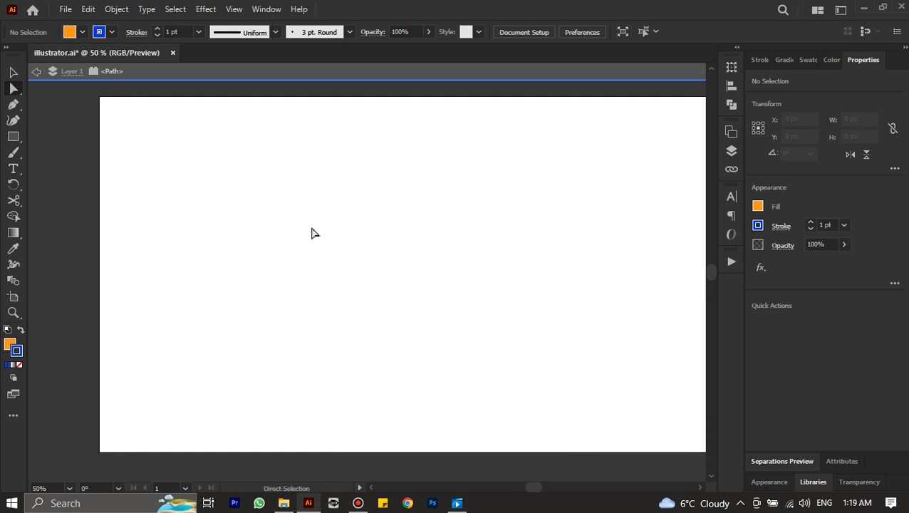
pyautogui.press('p')
pyautogui.moveTo(308, 219); pyautogui.dragTo(378, 5)
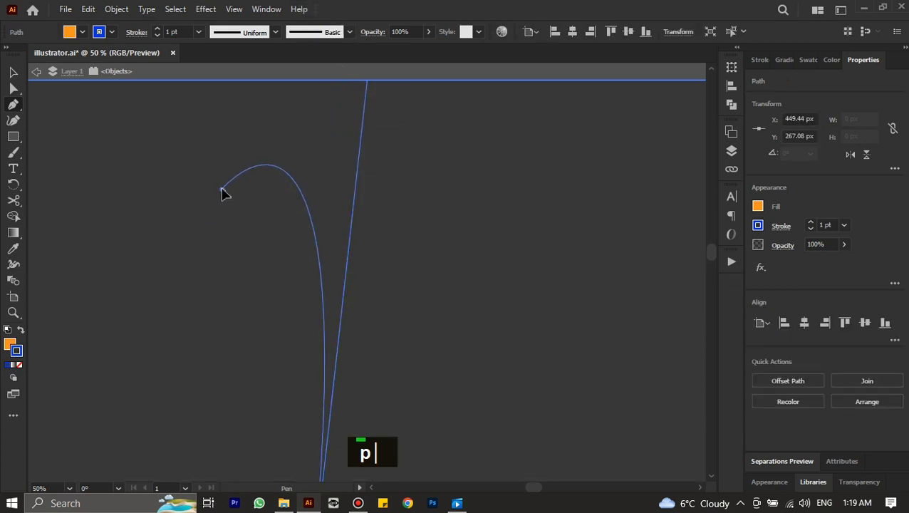
pyautogui.moveTo(222, 190)
pyautogui.mouseDown()
pyautogui.moveTo(115, 203)
pyautogui.moveTo(209, 199)
pyautogui.mouseUp()
pyautogui.press('Escape')
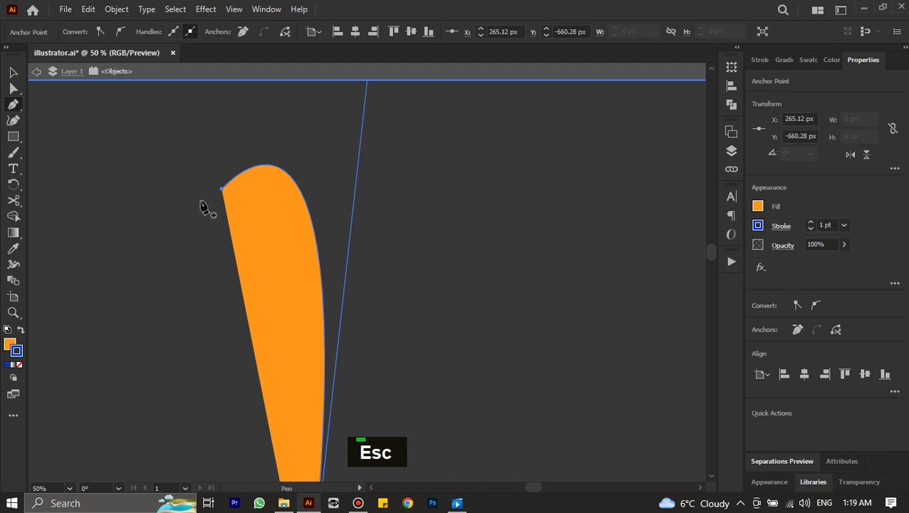
pyautogui.hotkey('ctrl', '0')
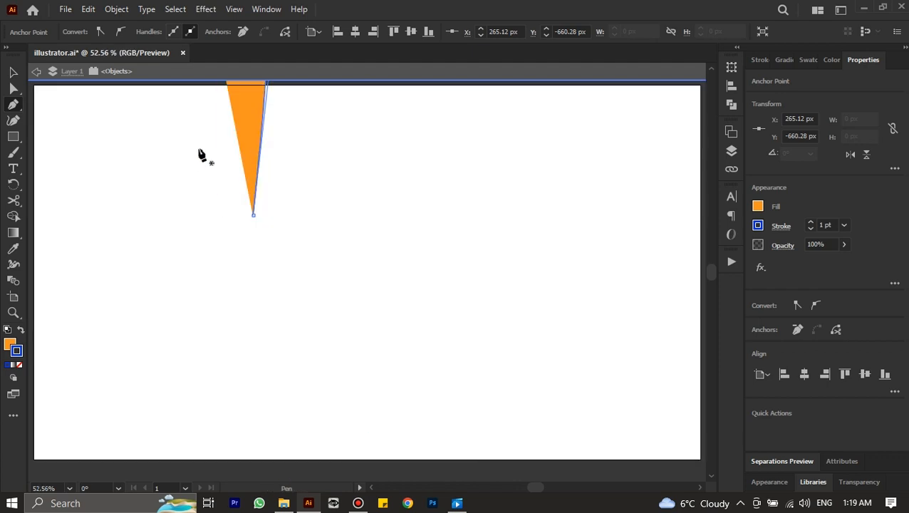
pyautogui.press('Delete')
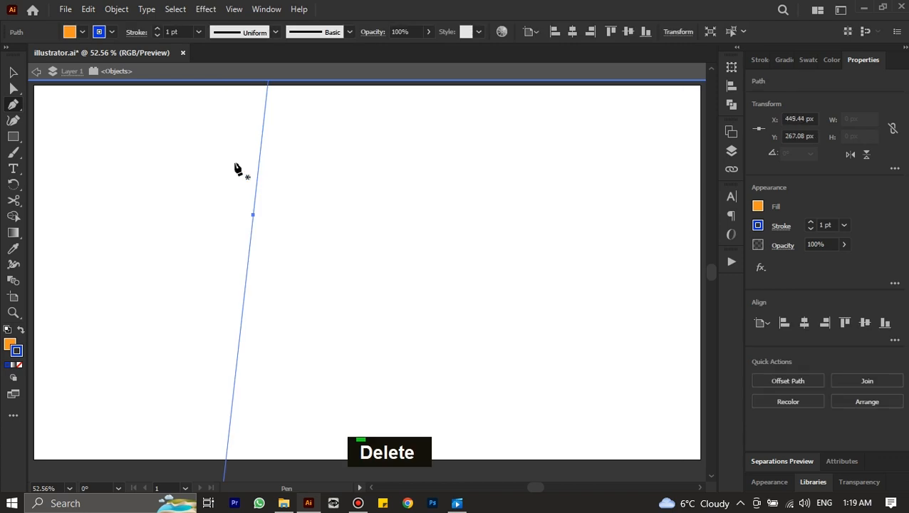
pyautogui.press('Delete')
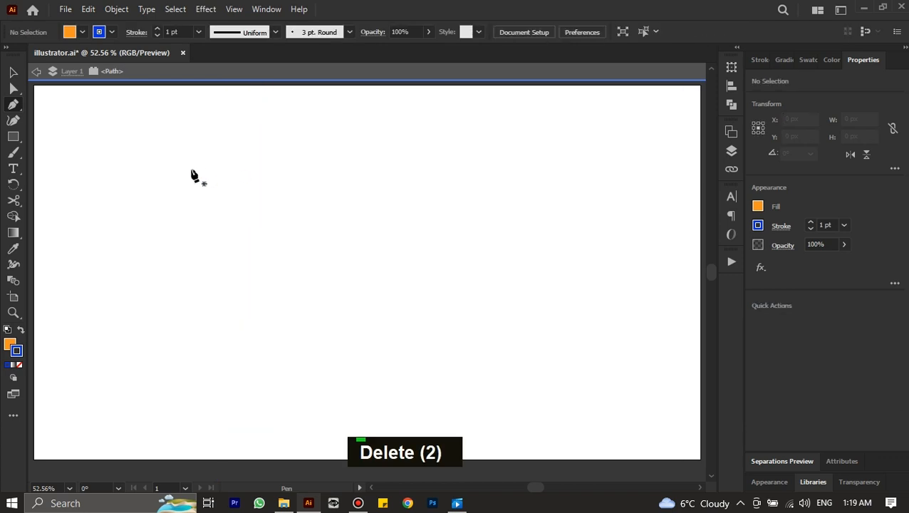